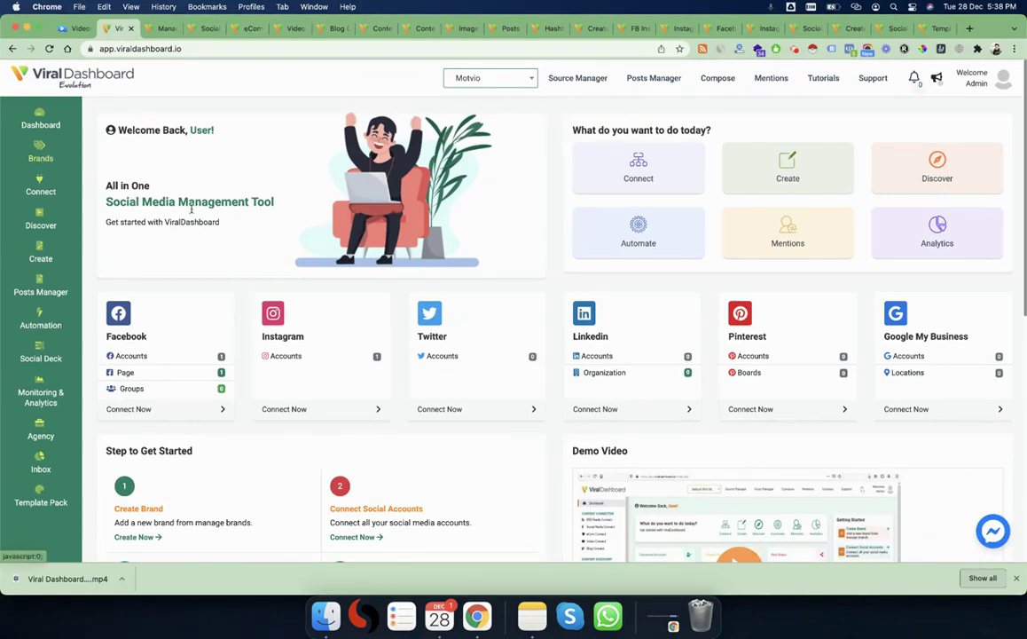
Look over the dashboard, and view the Add Brand form on the Manage Brands page without adding a brand
scroll(204, 215, down, 3)
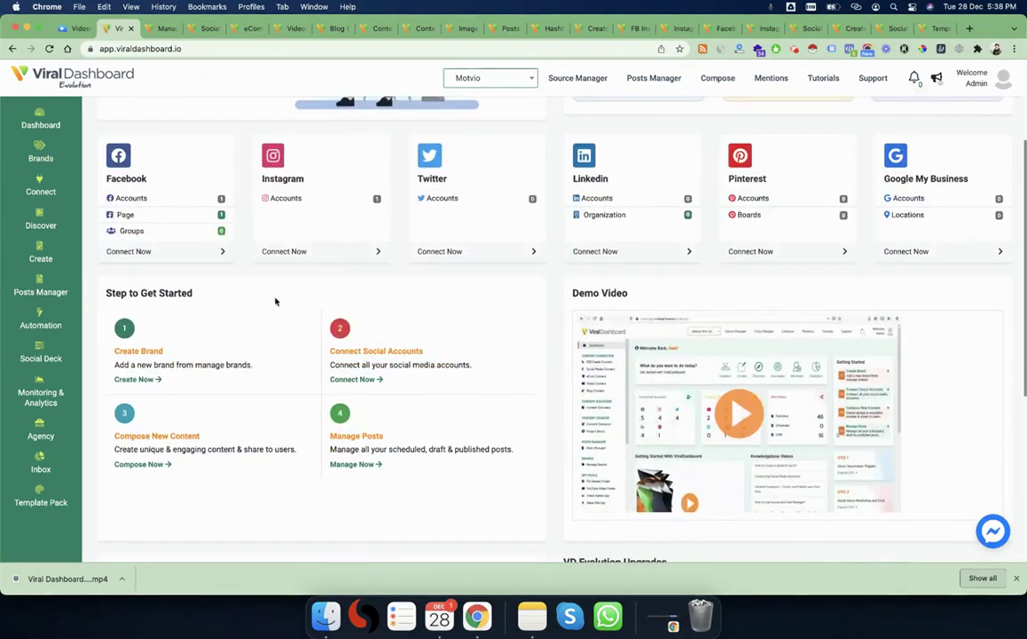
scroll(257, 360, up, 3)
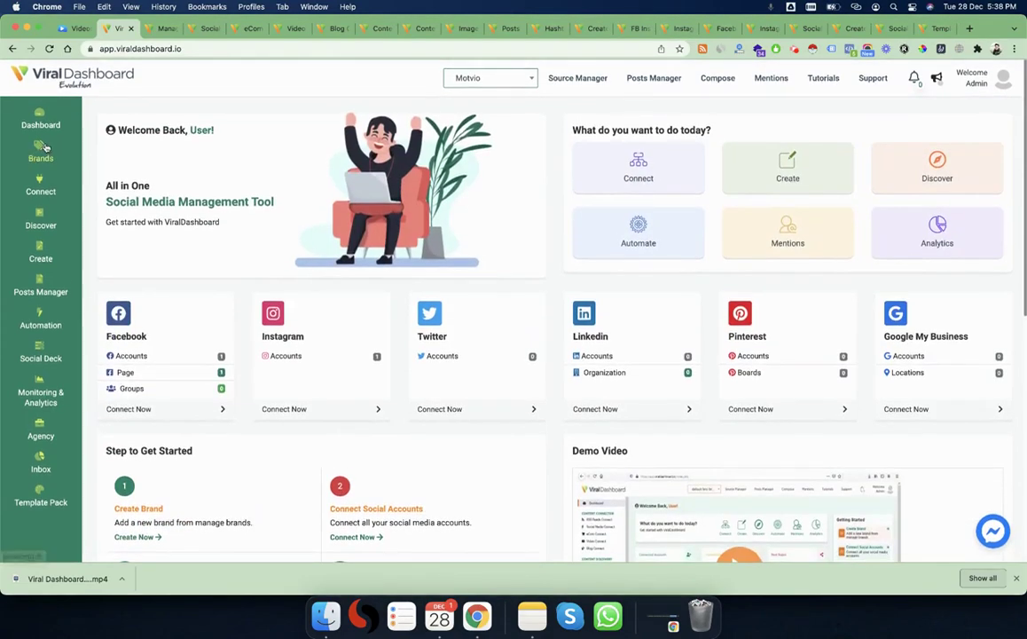
click(42, 149)
click(121, 116)
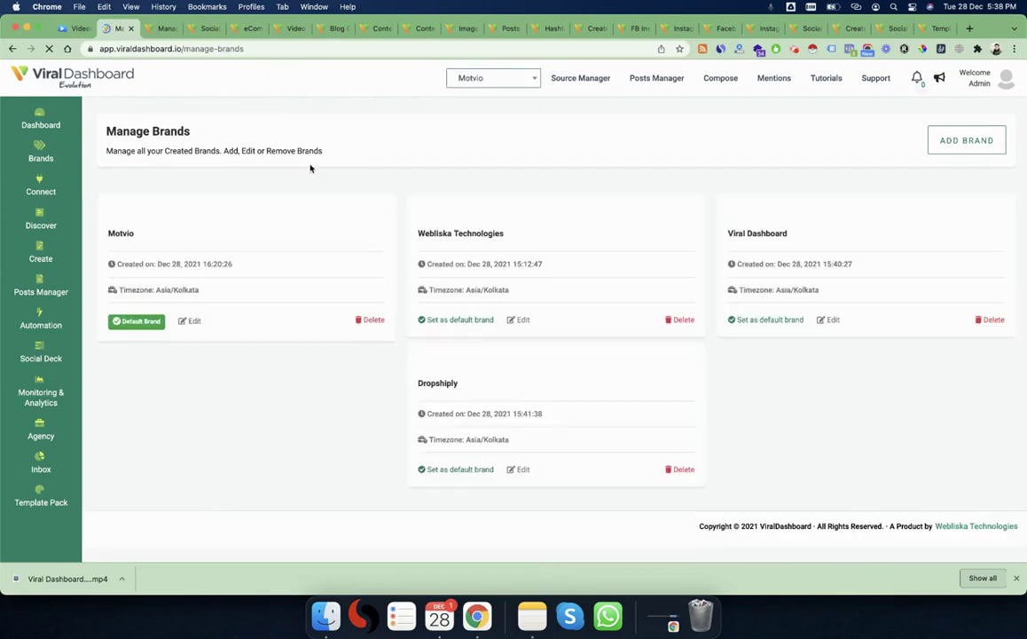
click(957, 142)
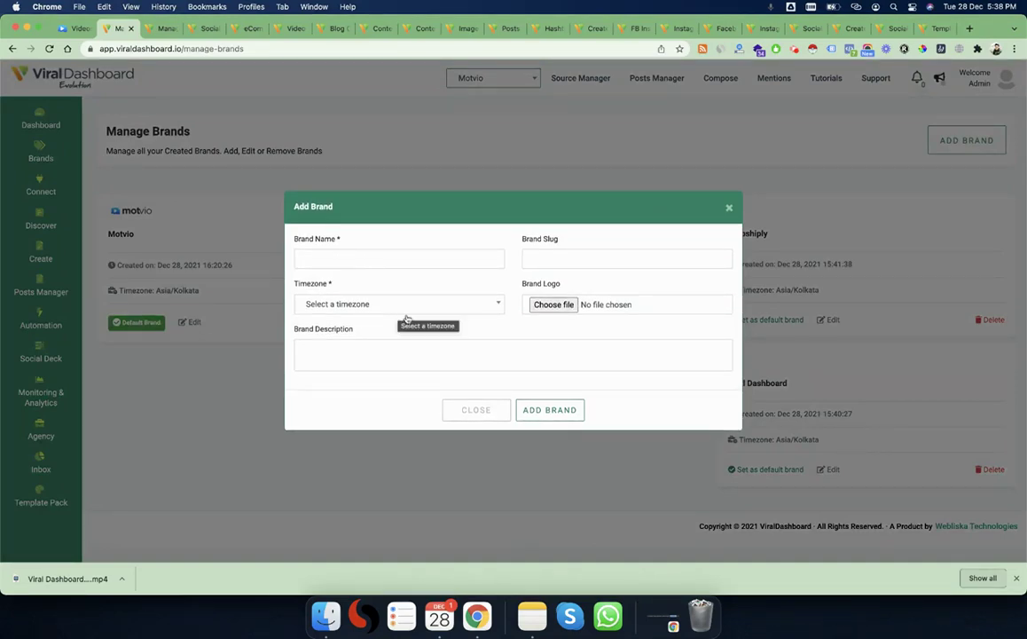
click(475, 411)
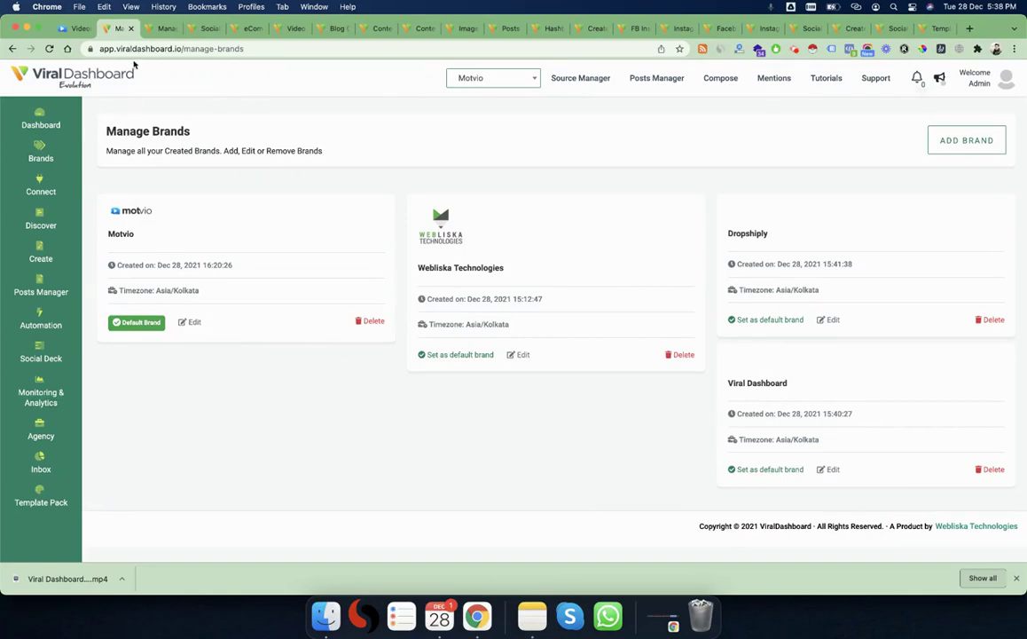
Close both Manage Brands pages and view the account options on the Social Media Connect page
click(130, 29)
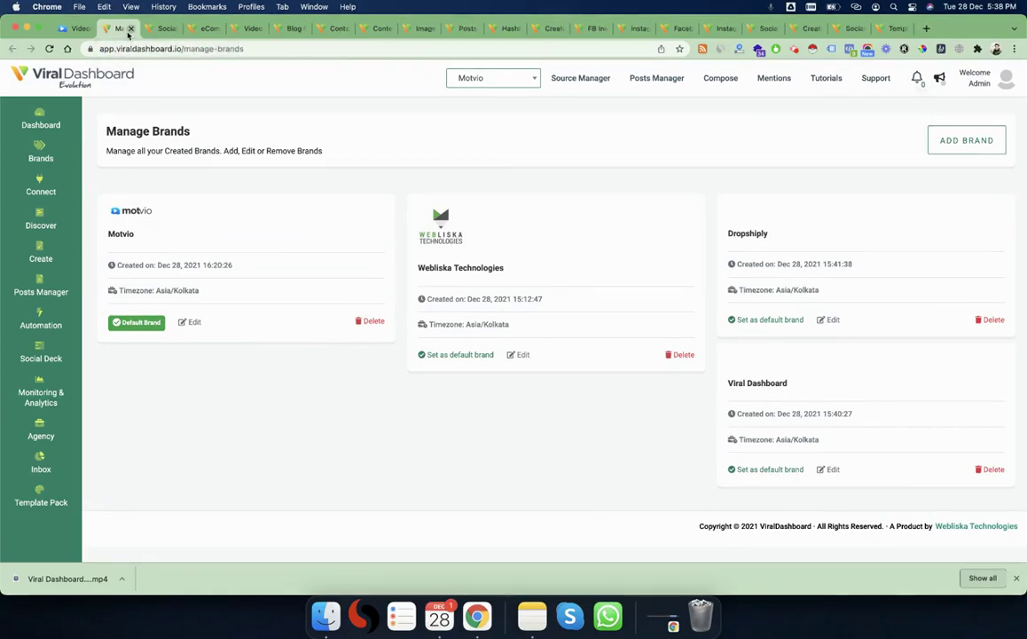
click(129, 29)
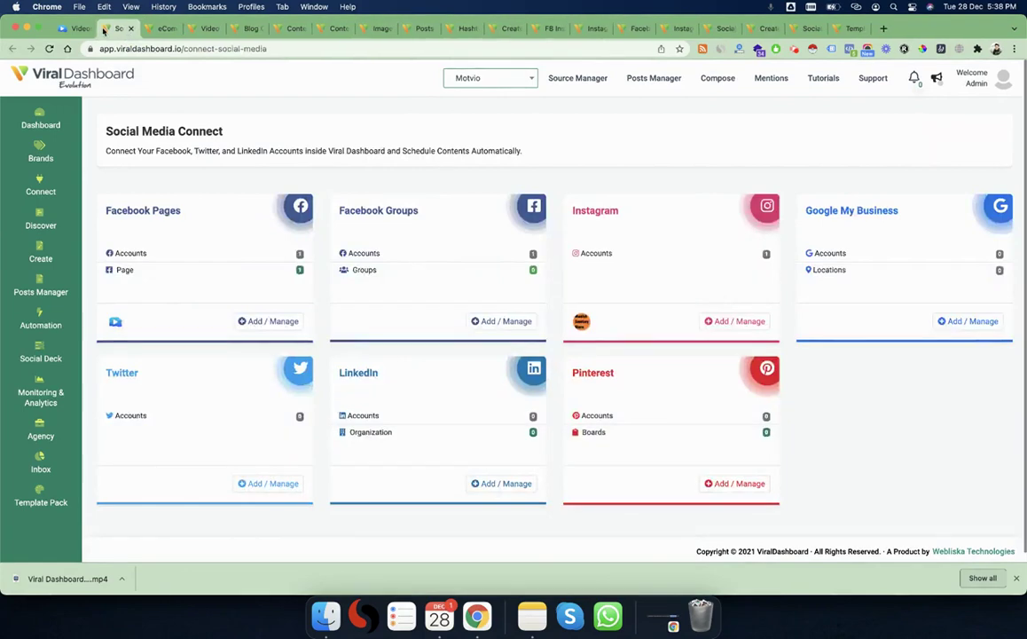
click(41, 188)
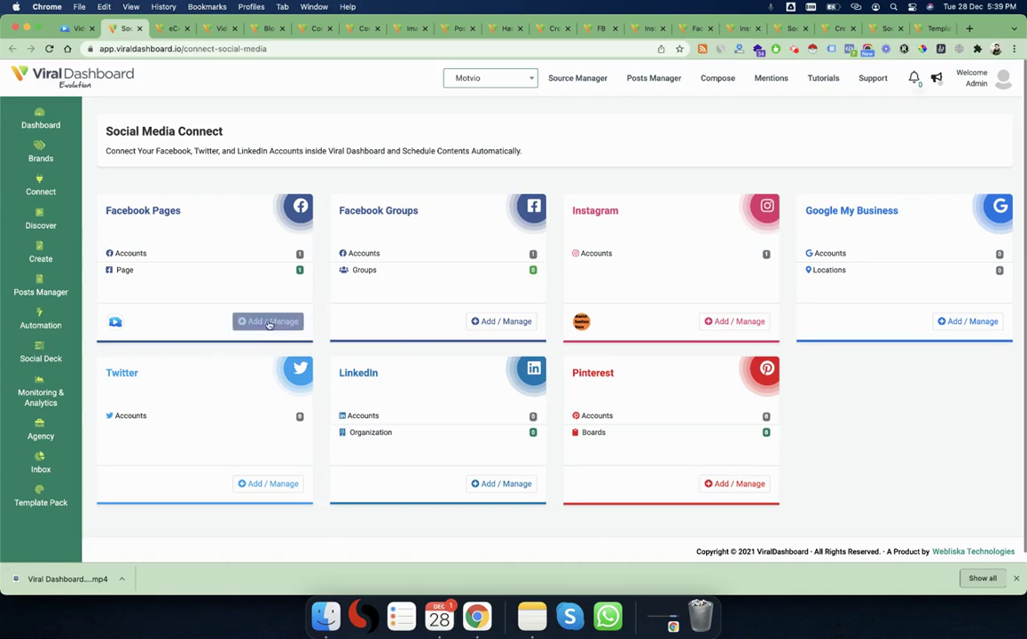
View the store platforms on the eCom Connect page and show the list of available connection types
click(167, 29)
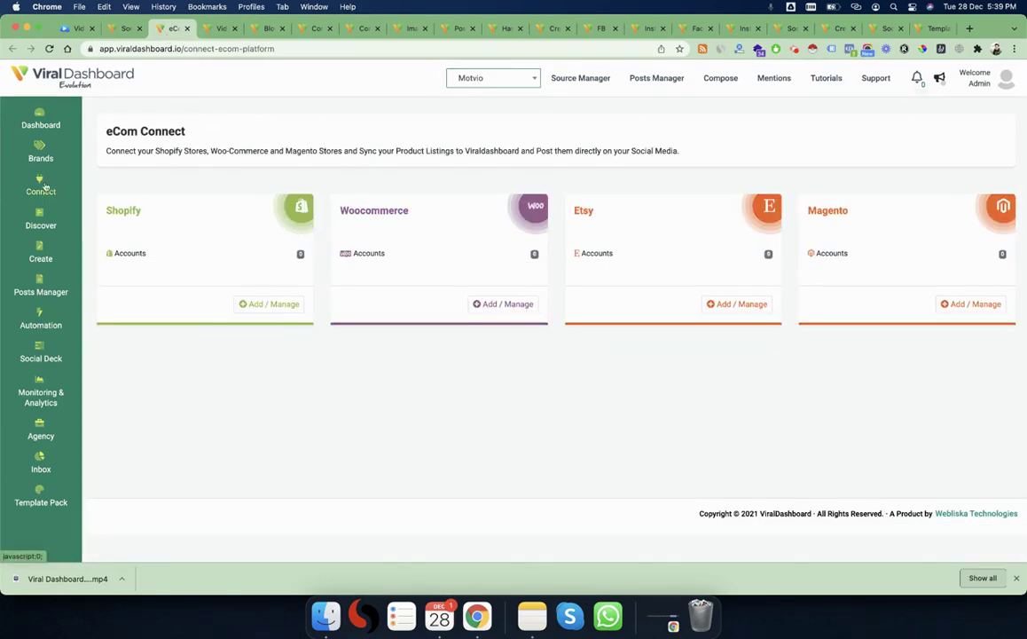
mouse_move(45, 177)
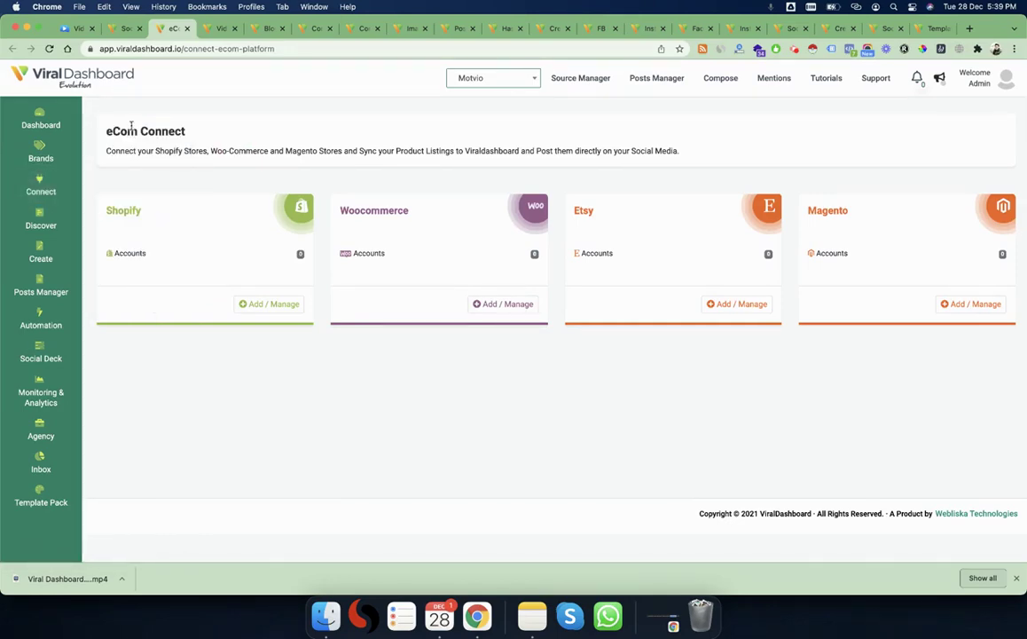
click(39, 183)
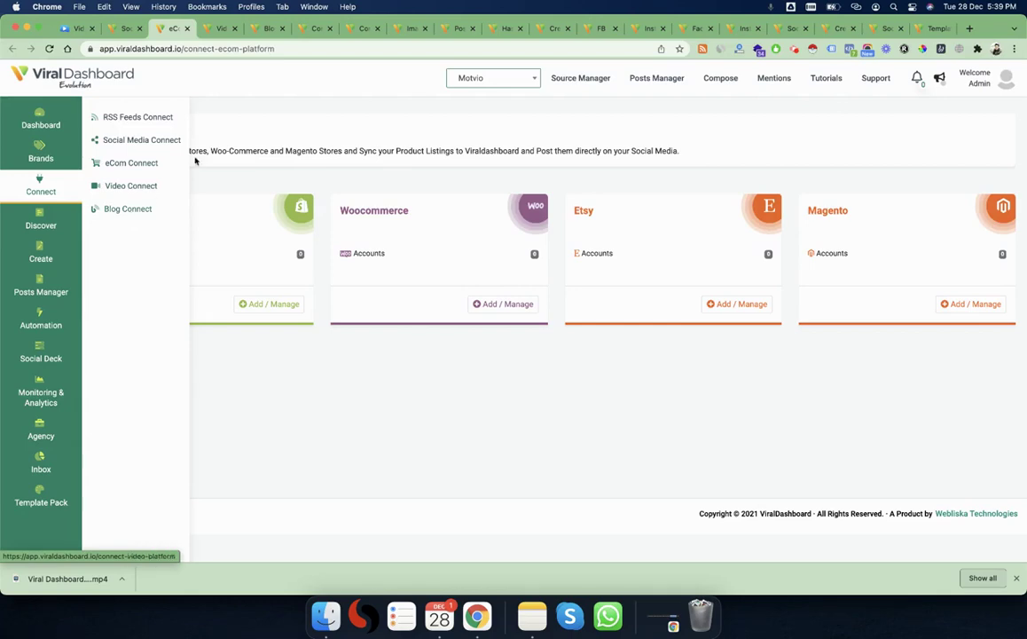
Close the eCom Connect and Video Connect pages in turn, viewing the video and blog platforms that can be connected
click(187, 29)
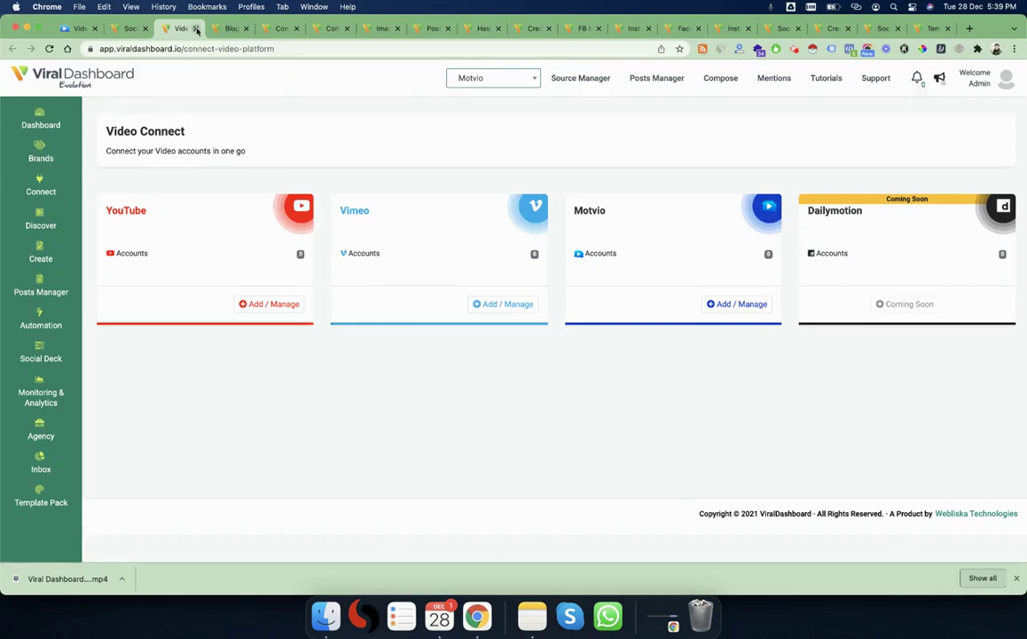
key(super+w)
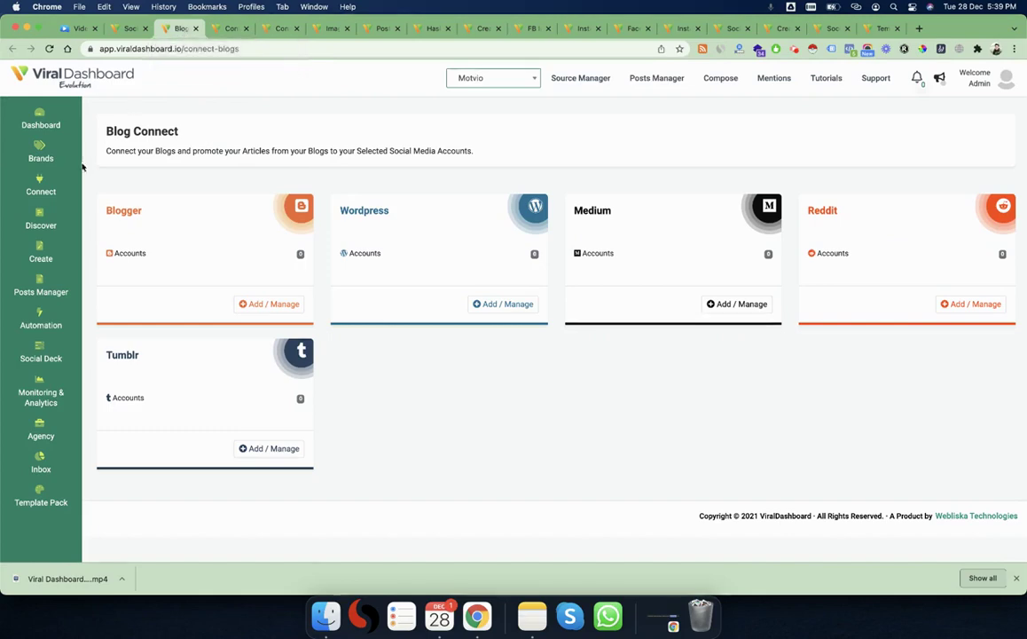
mouse_move(40, 184)
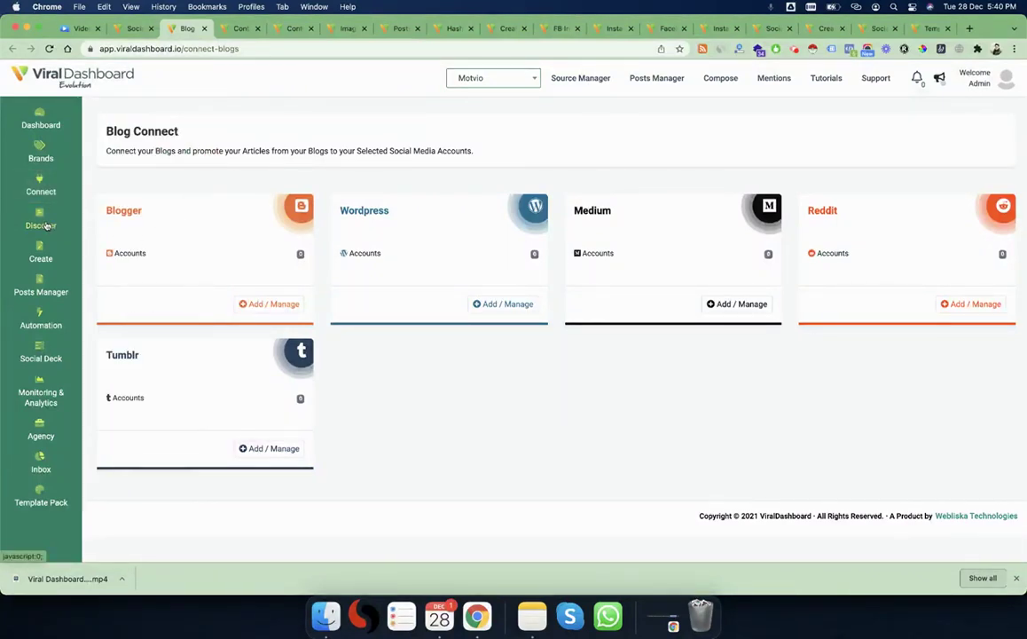
Close the Blog Connect page and look through the featured topics and industries in Content Discovery
click(204, 29)
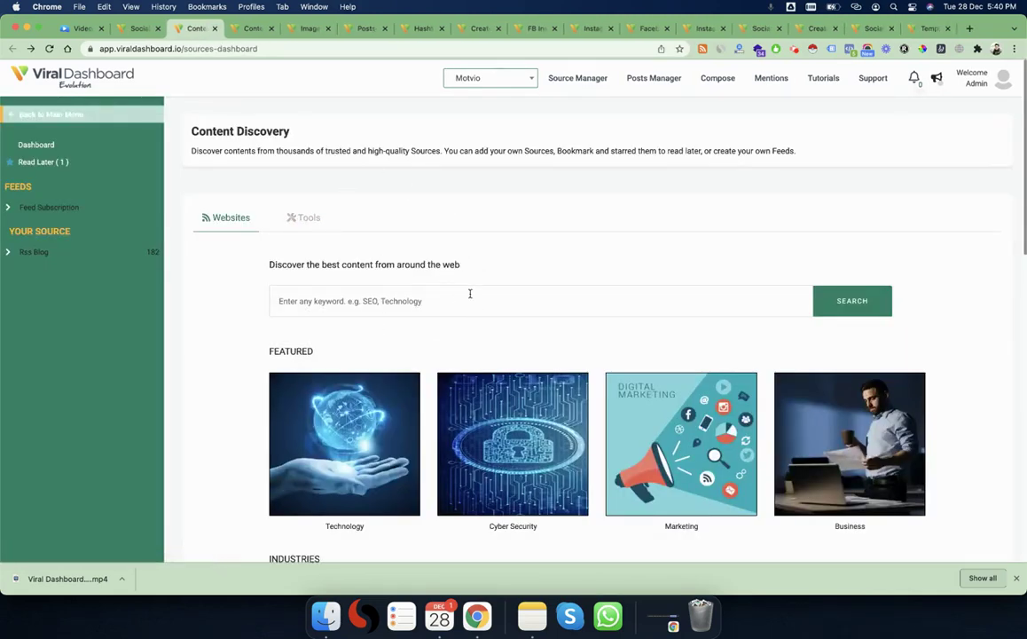
scroll(470, 294, down, 2)
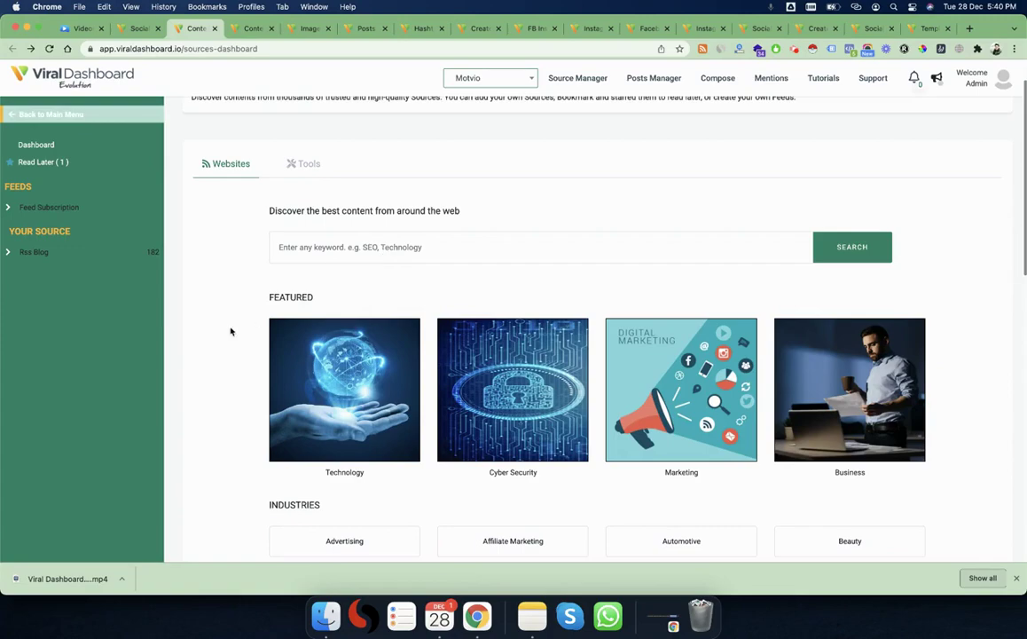
scroll(230, 330, down, 8)
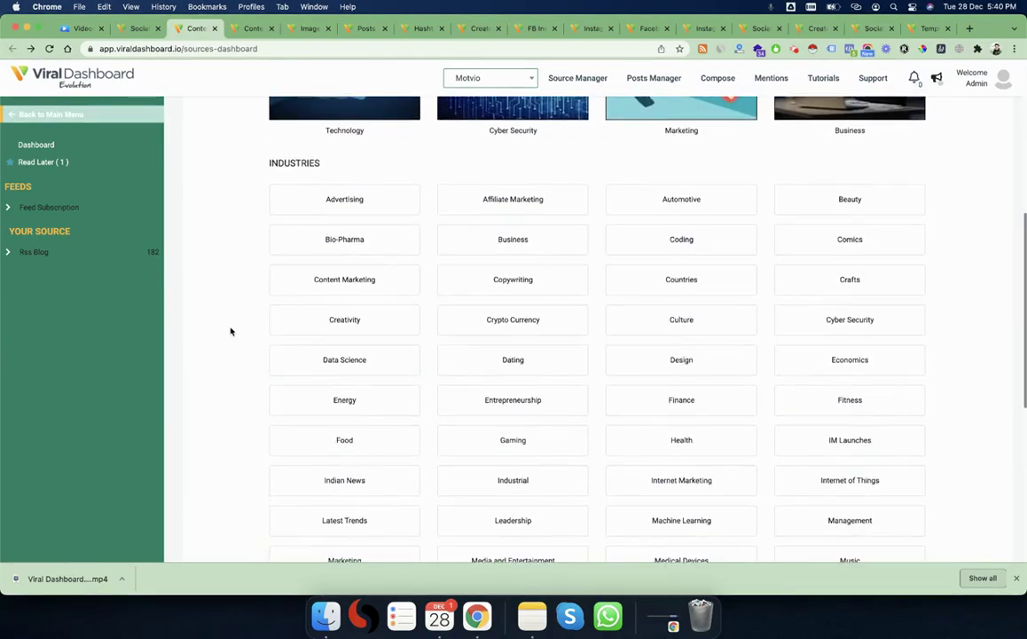
scroll(229, 330, down, 3)
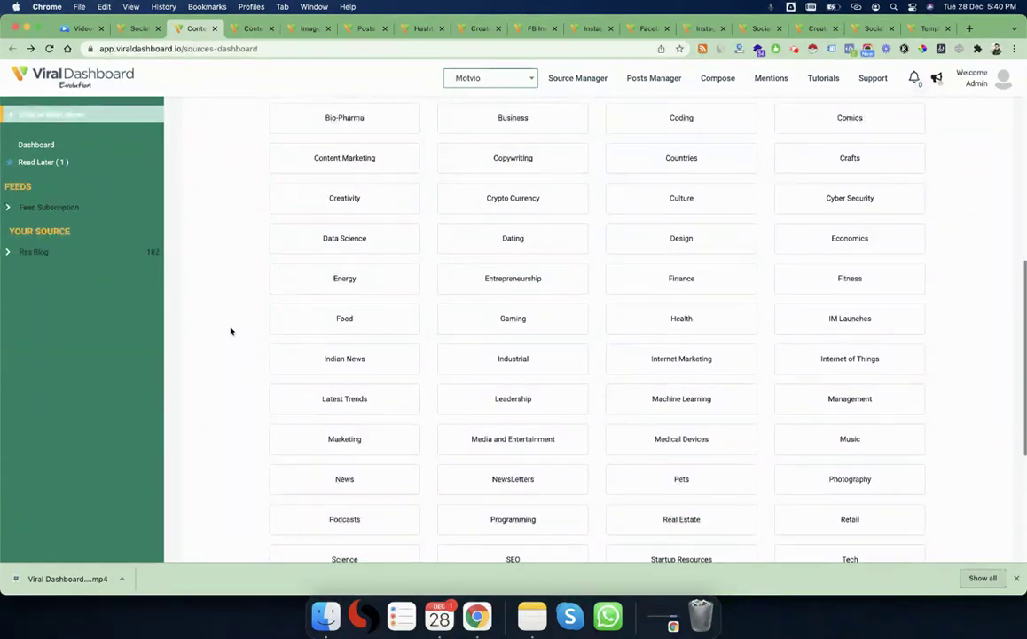
scroll(230, 331, down, 2)
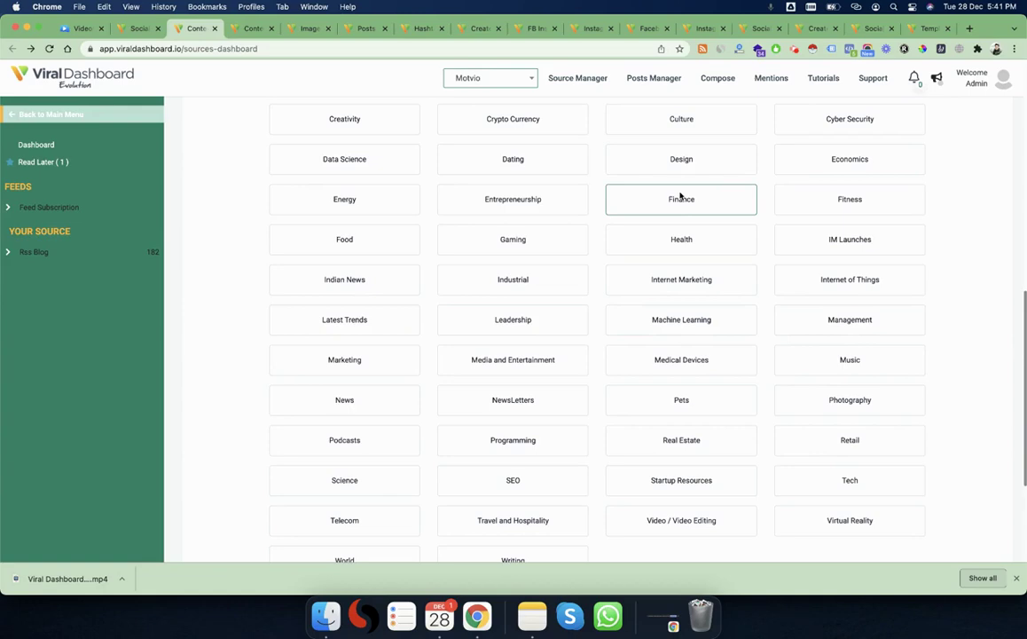
Expand the feed subscriptions and browse the articles in the DigitalMarketer feed
click(12, 204)
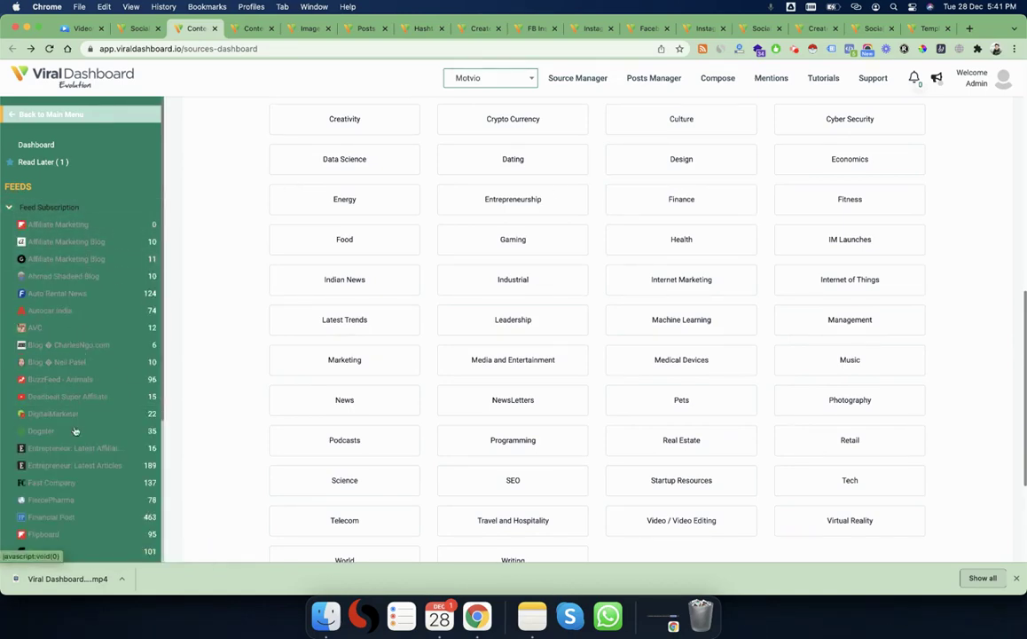
scroll(78, 266, down, 5)
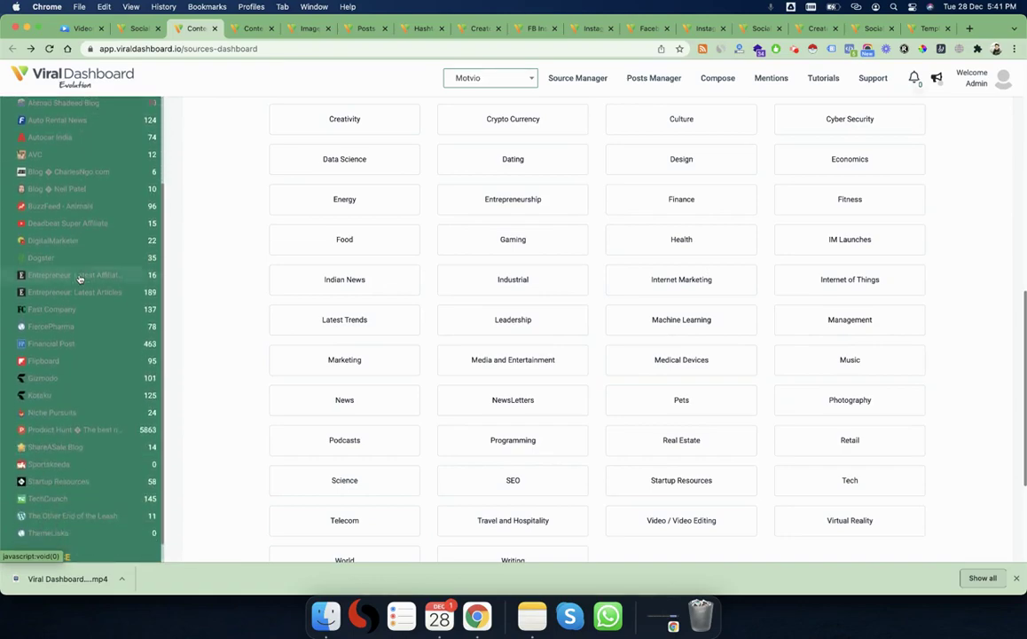
click(73, 240)
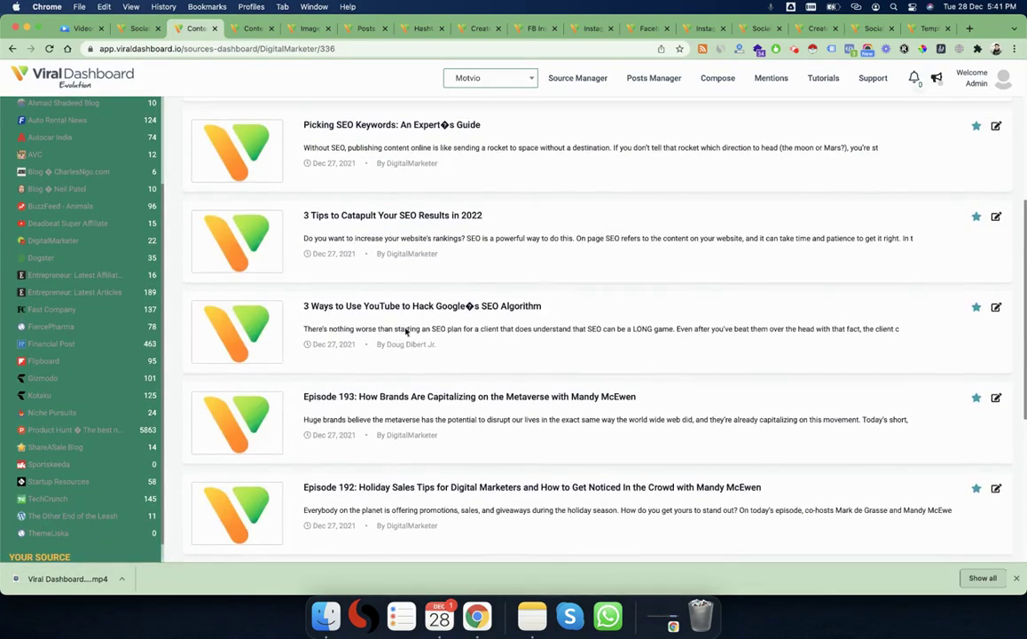
scroll(839, 229, up, 2)
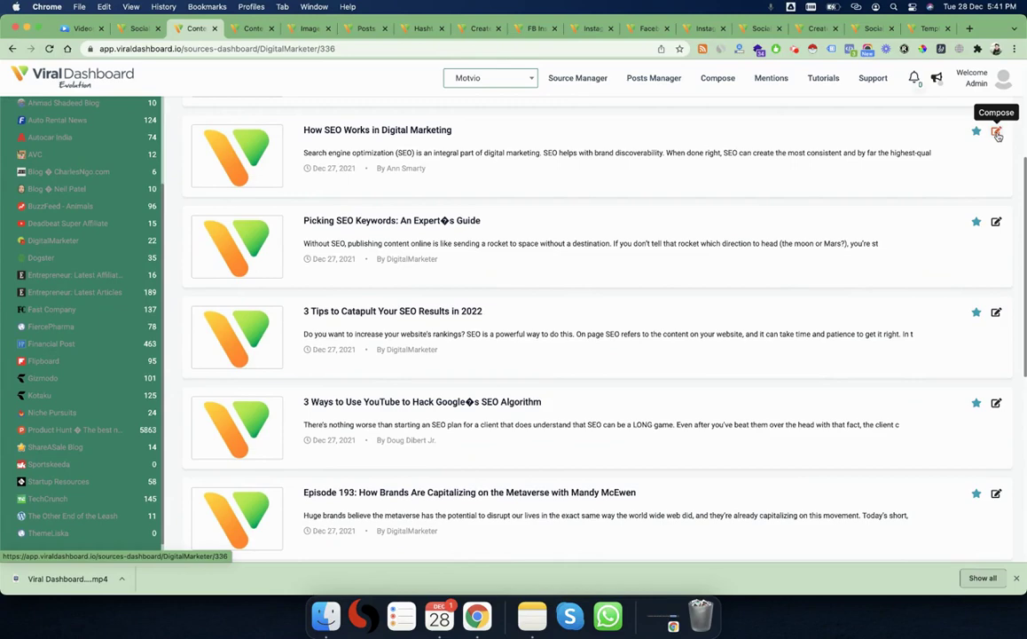
scroll(7, 209, up, 4)
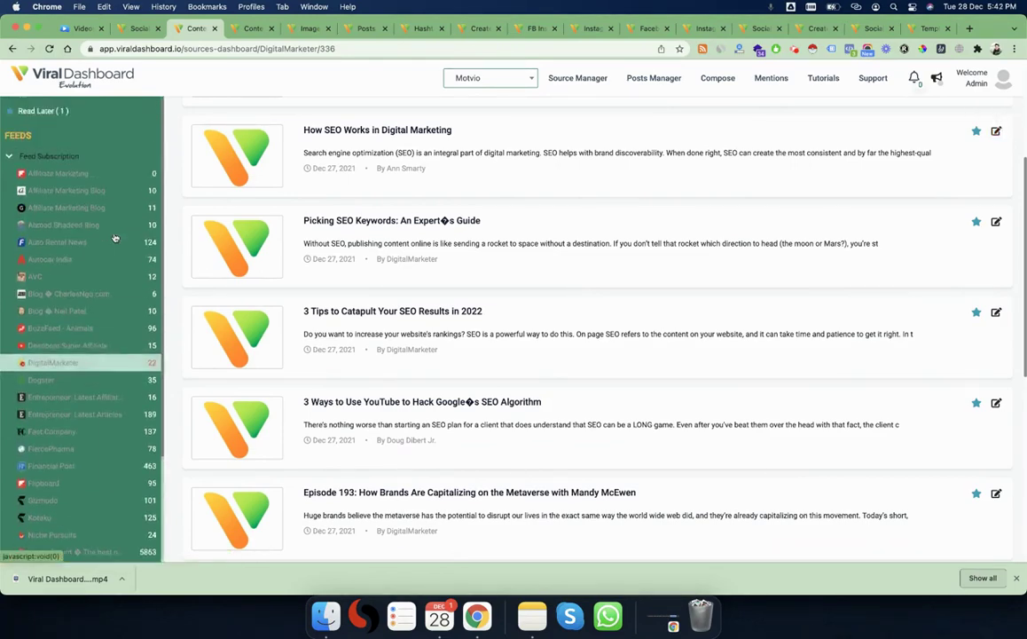
Collapse the feed subscriptions and check the Rss Blog source before leaving the feed
click(7, 208)
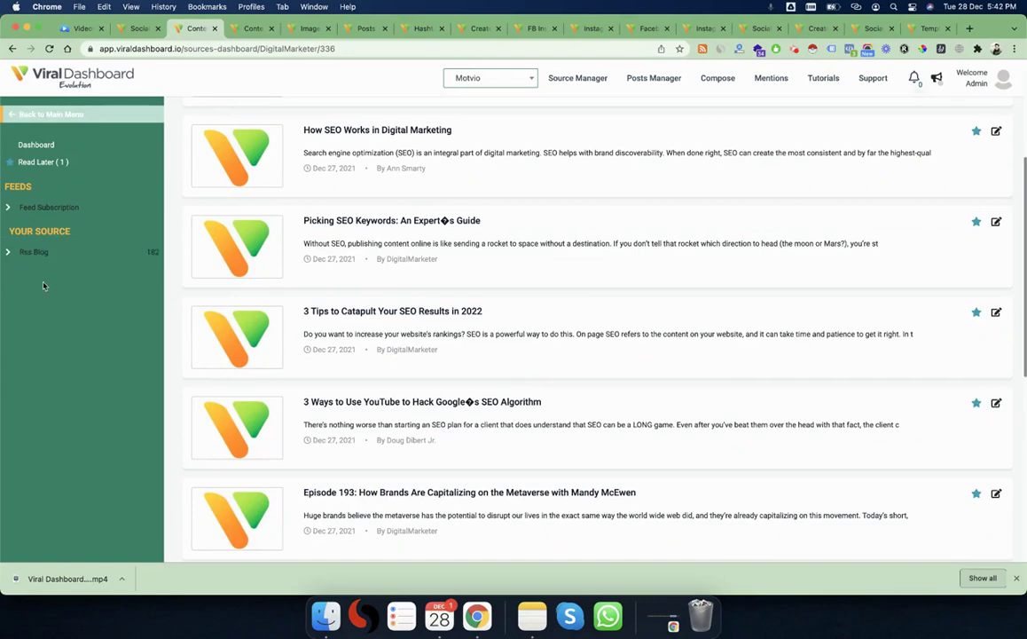
click(16, 255)
click(27, 252)
click(82, 85)
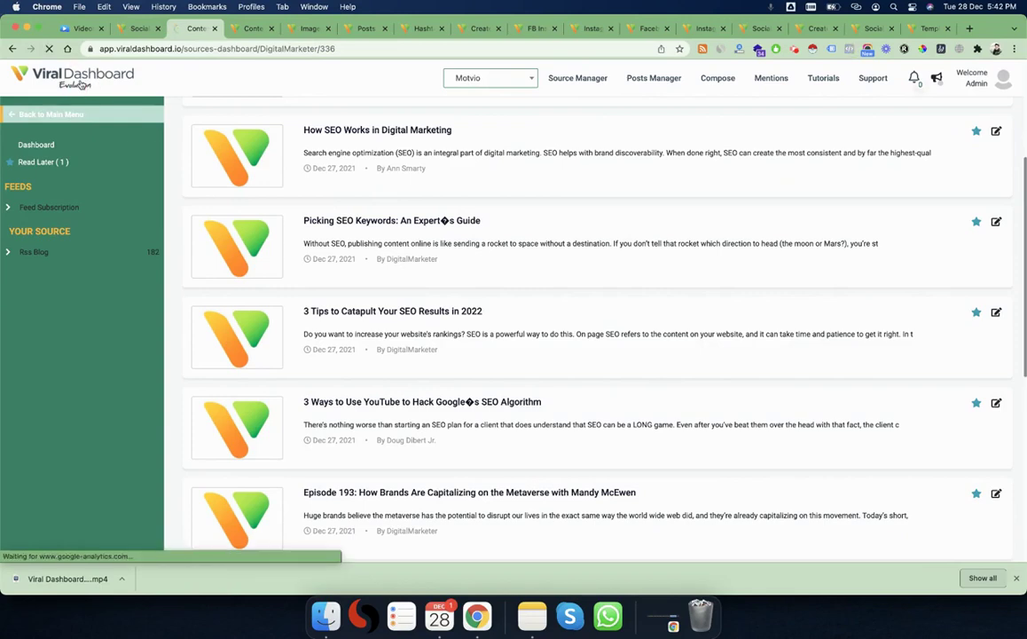
Close Content Discovery and copy the Content Composer's description sentence into the post text
click(214, 29)
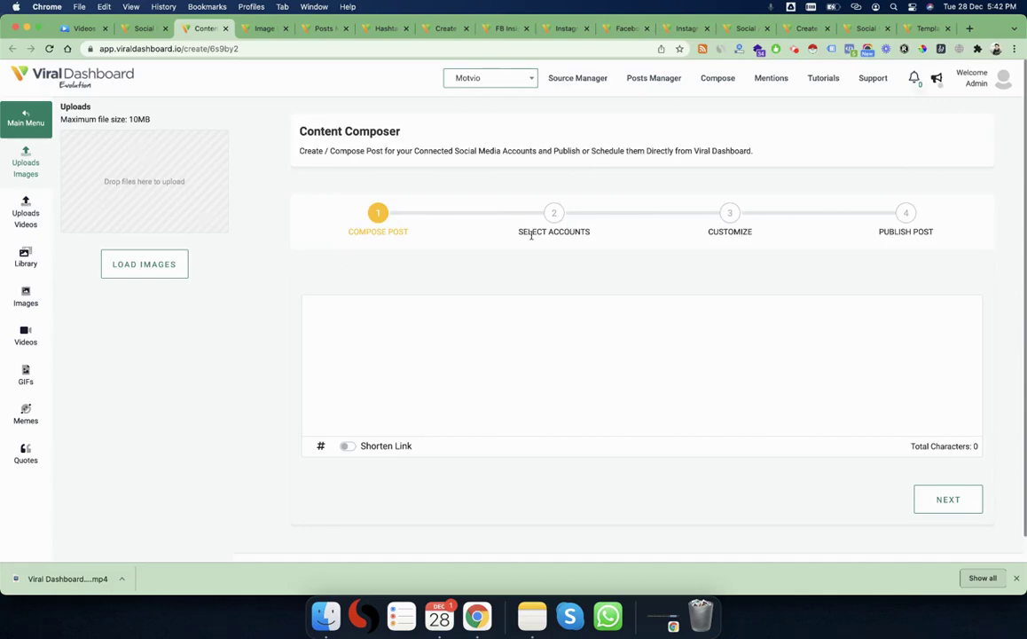
click(394, 337)
triple_click(406, 151)
key(super+c)
click(418, 374)
key(super+v)
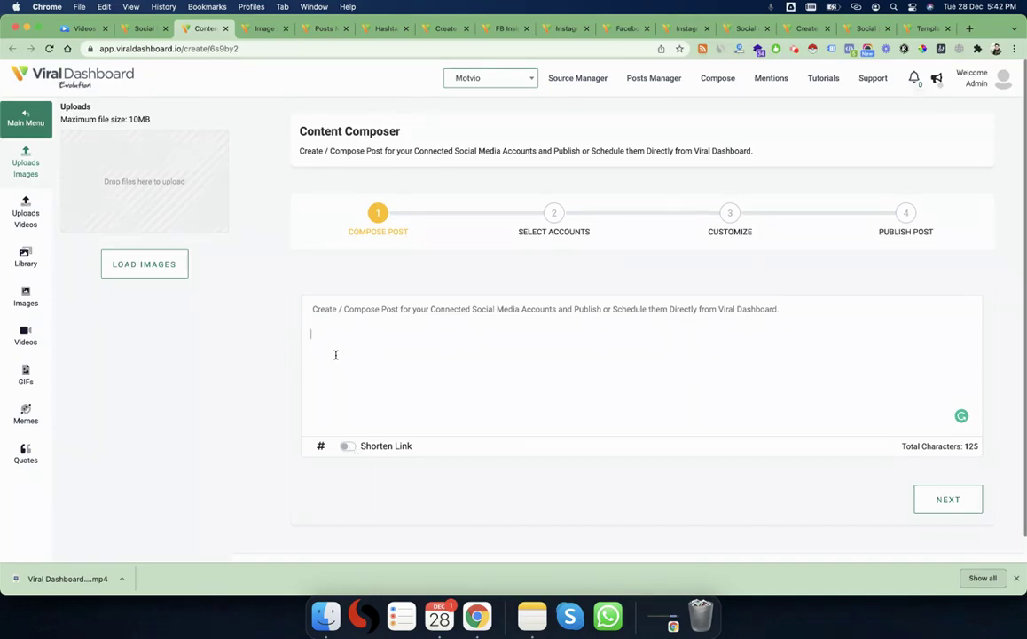
View the composer's hashtag methods, for saved and new hashtags, and close them without choosing one
click(321, 448)
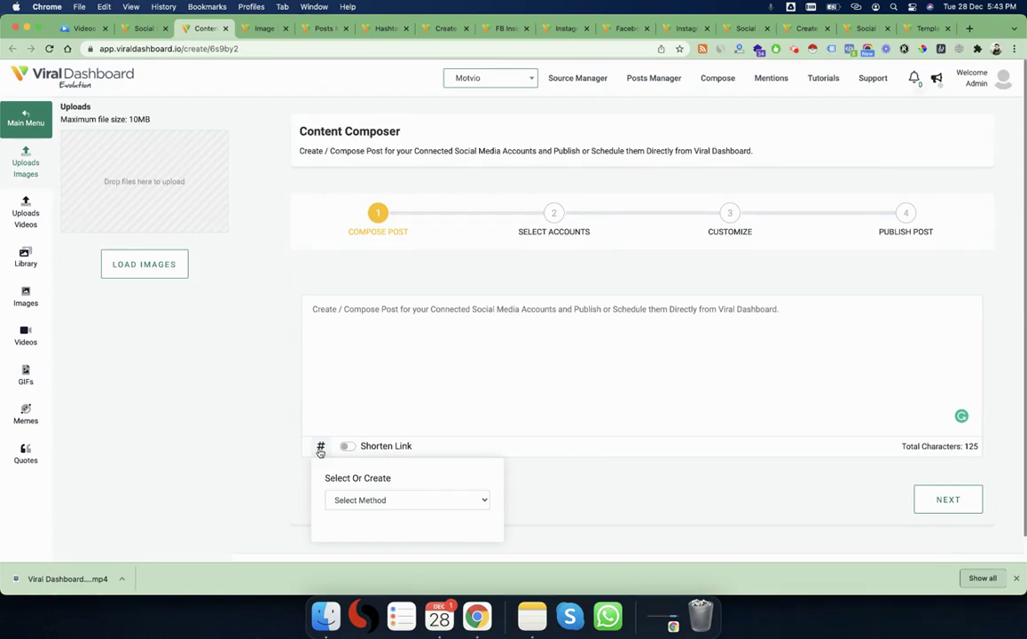
scroll(378, 493, down, 1)
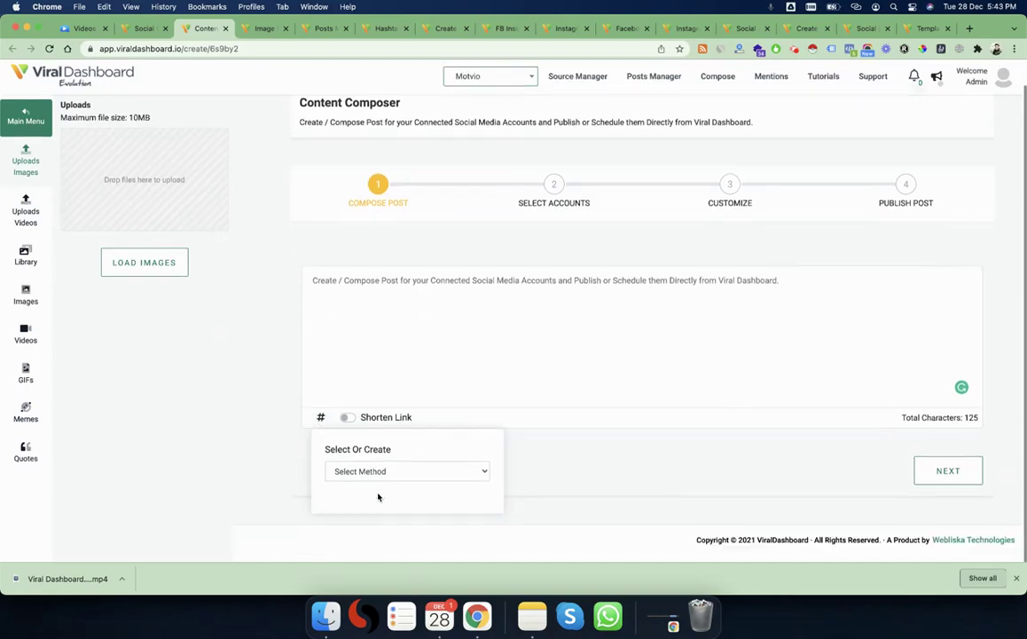
click(383, 471)
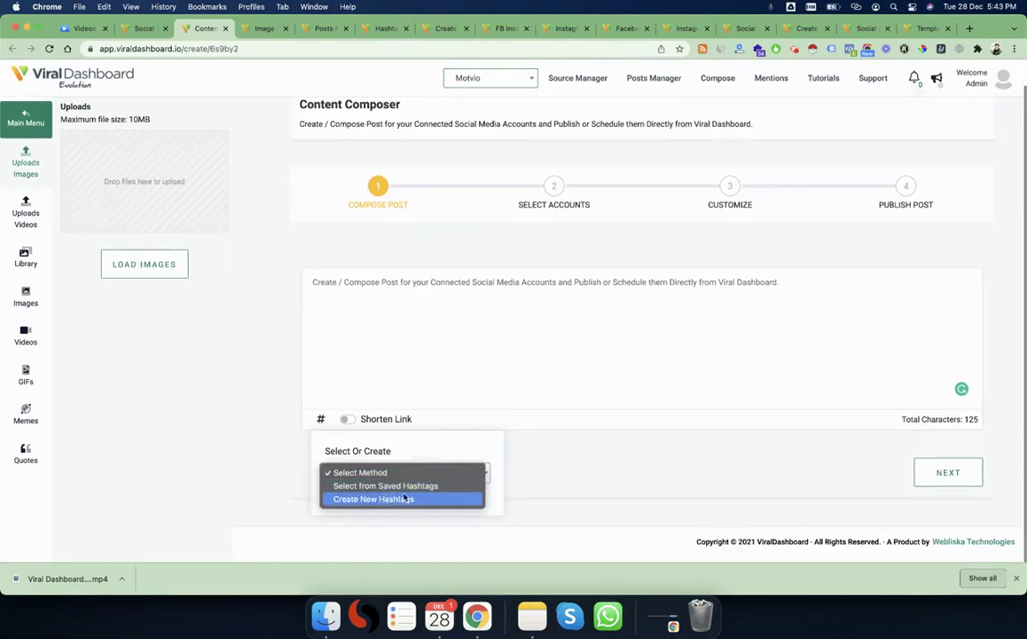
click(411, 319)
click(337, 323)
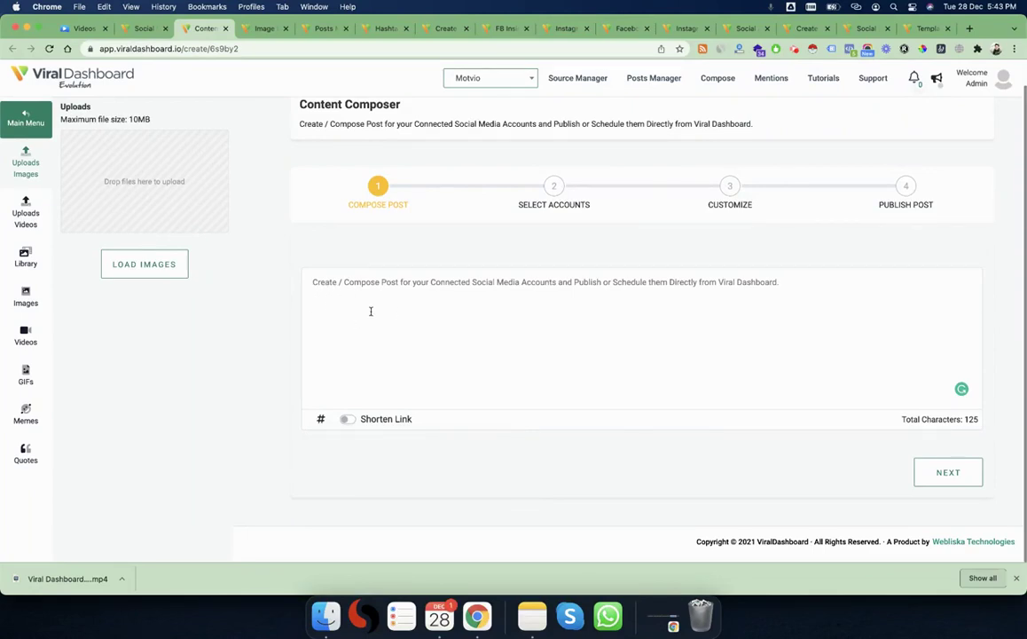
scroll(371, 311, up, 1)
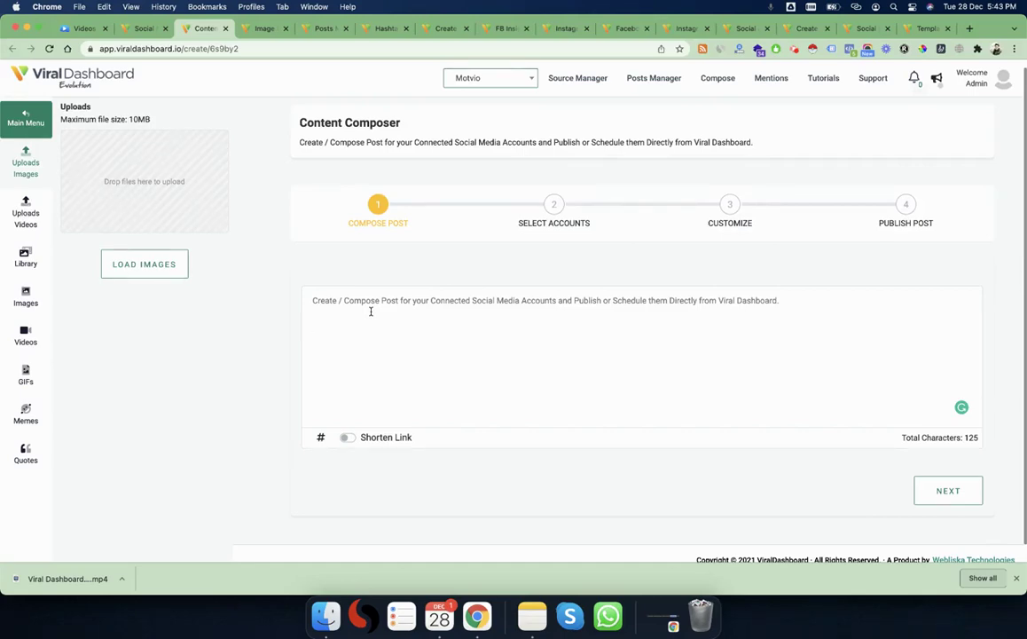
Open the quotes collection and filter it to the wedding category
click(26, 459)
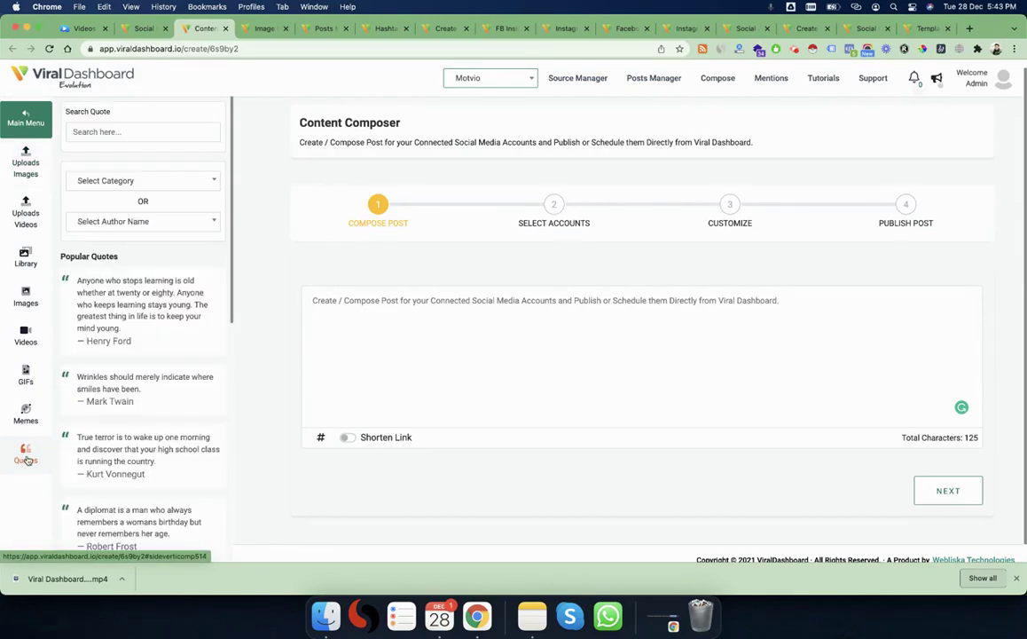
click(163, 182)
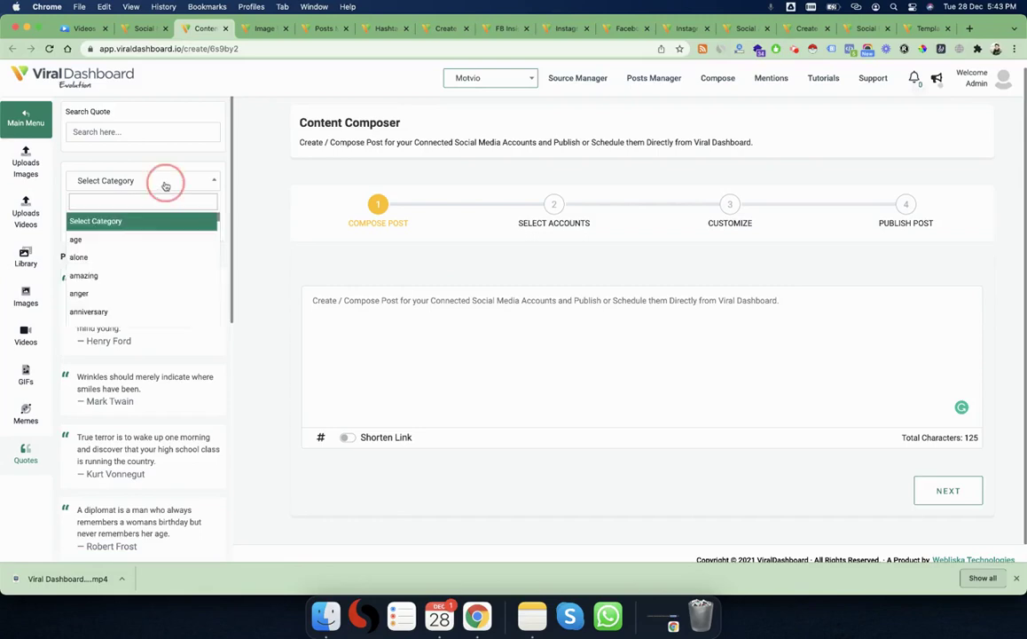
scroll(165, 258, down, 15)
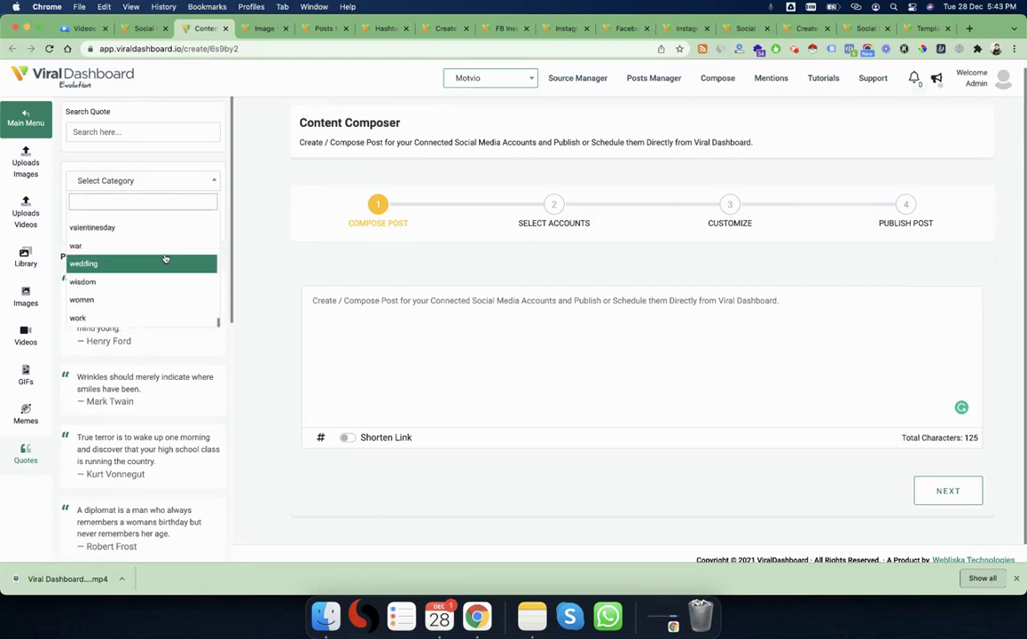
click(108, 262)
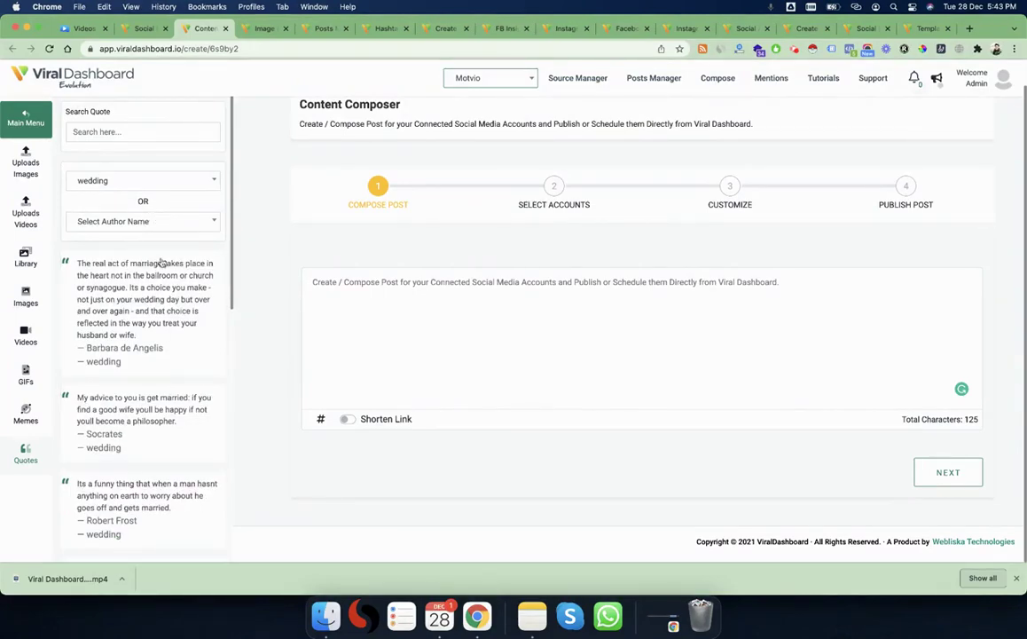
Browse the quote author names without choosing one, and put the Socrates marriage quote into the post text
click(171, 227)
click(171, 228)
click(137, 227)
scroll(126, 305, down, 3)
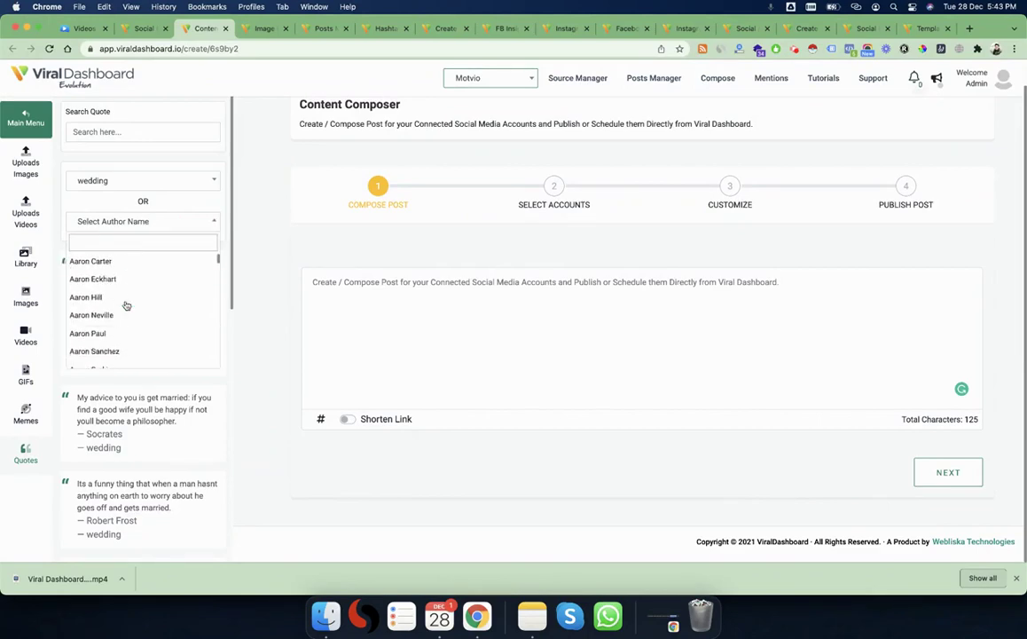
scroll(126, 305, down, 15)
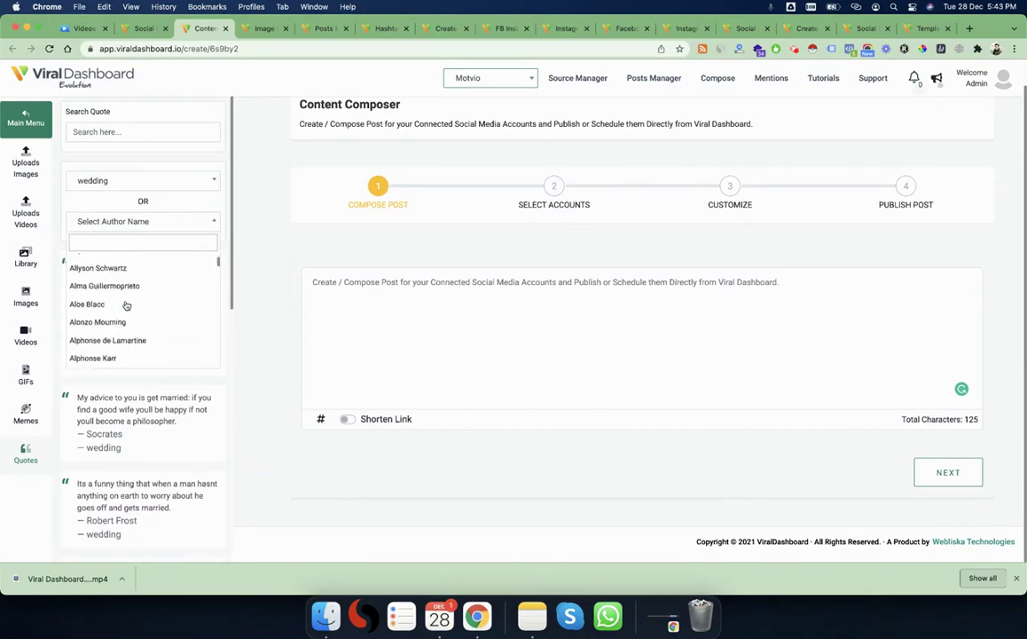
scroll(126, 305, down, 5)
click(227, 203)
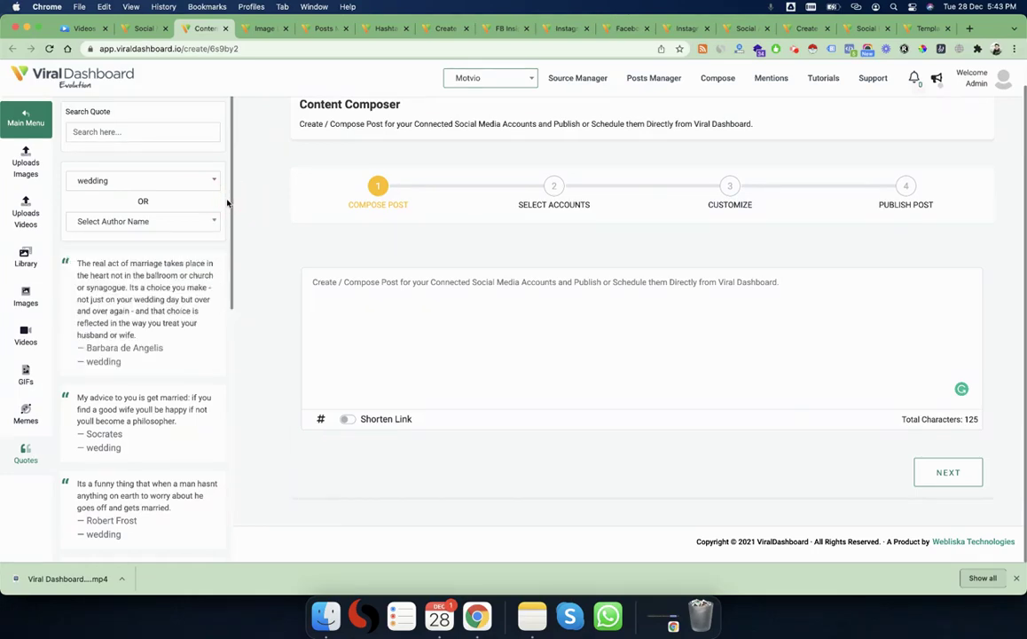
click(104, 408)
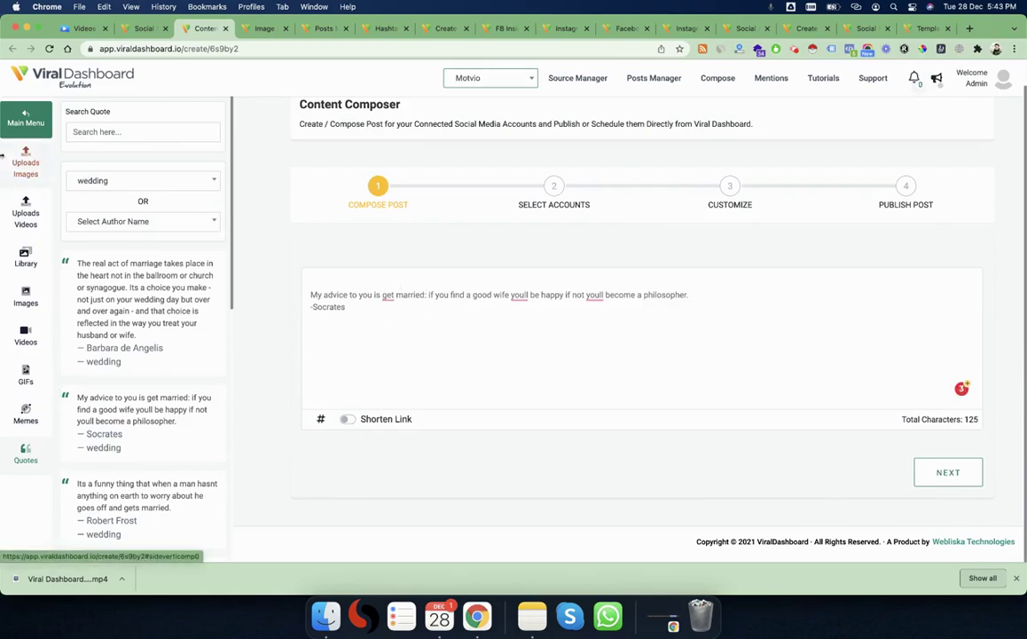
View the composer's image uploads and image library instructions, and look at the separate Image Library page
click(25, 160)
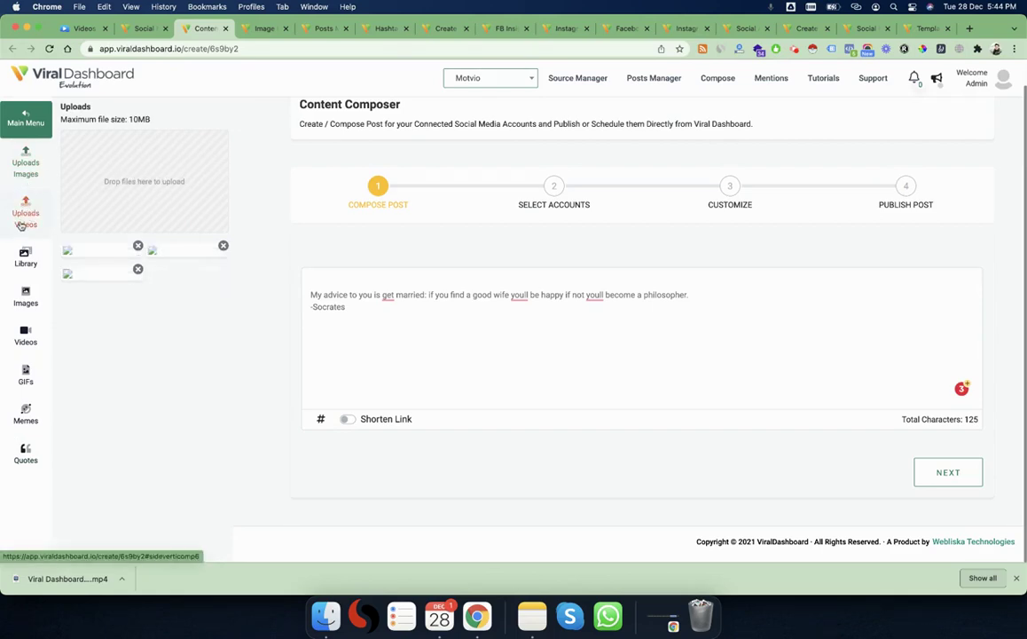
click(24, 259)
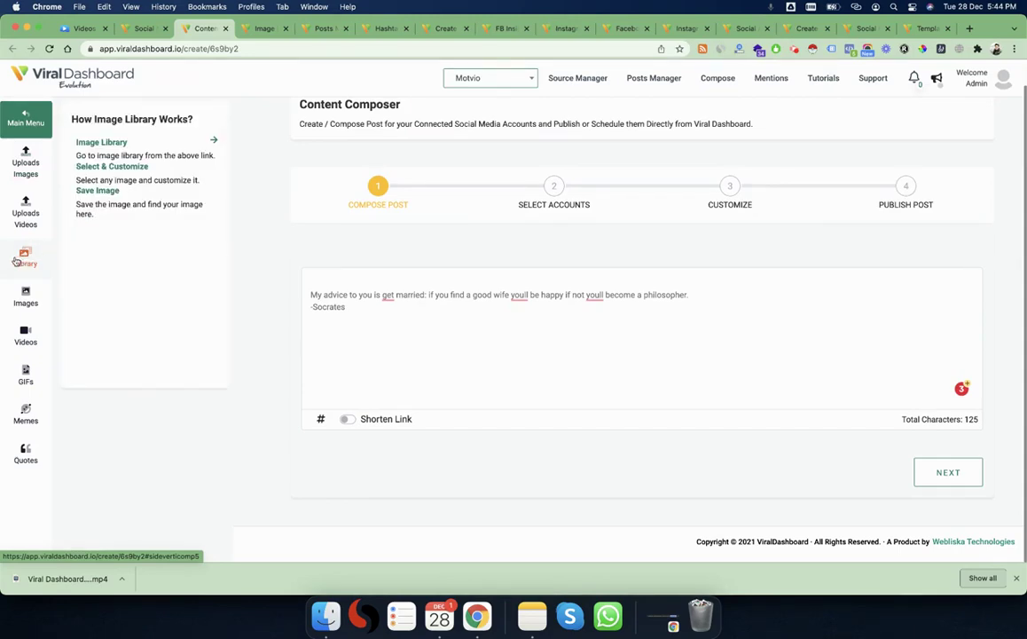
click(259, 28)
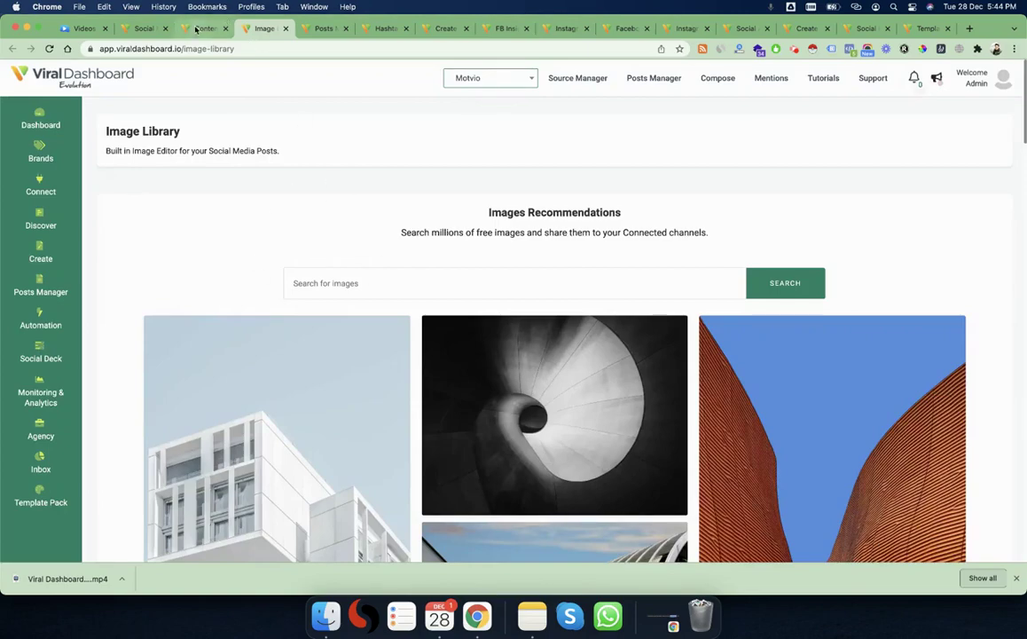
Return to the Content Composer and attach the stock photo of the dark gaming setup to the post
click(202, 29)
click(25, 304)
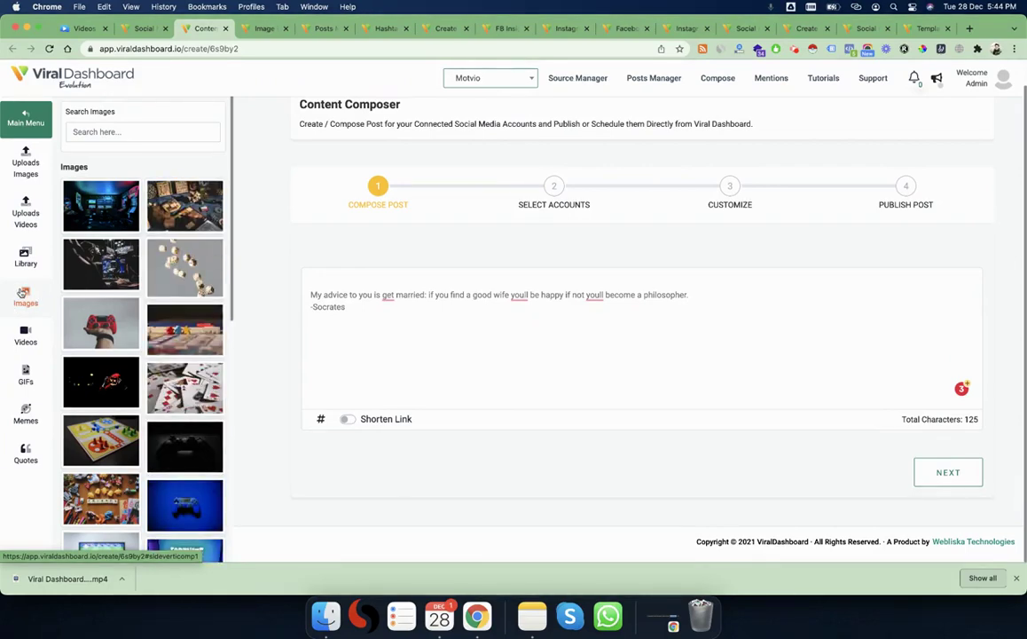
click(107, 280)
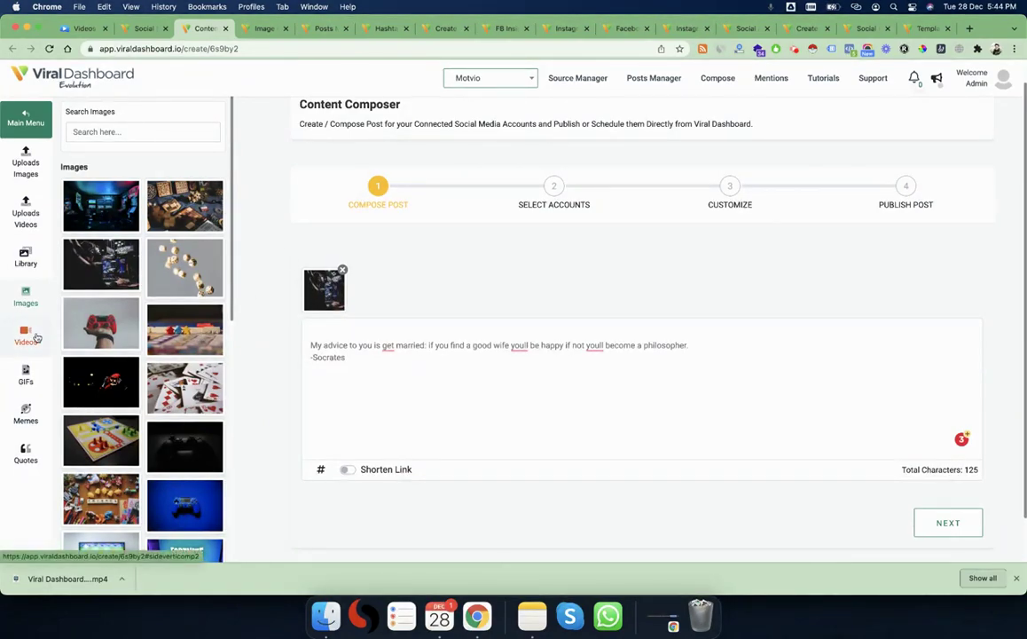
Browse the composer's stock videos and GIFs without adding any to the post
click(23, 337)
click(144, 206)
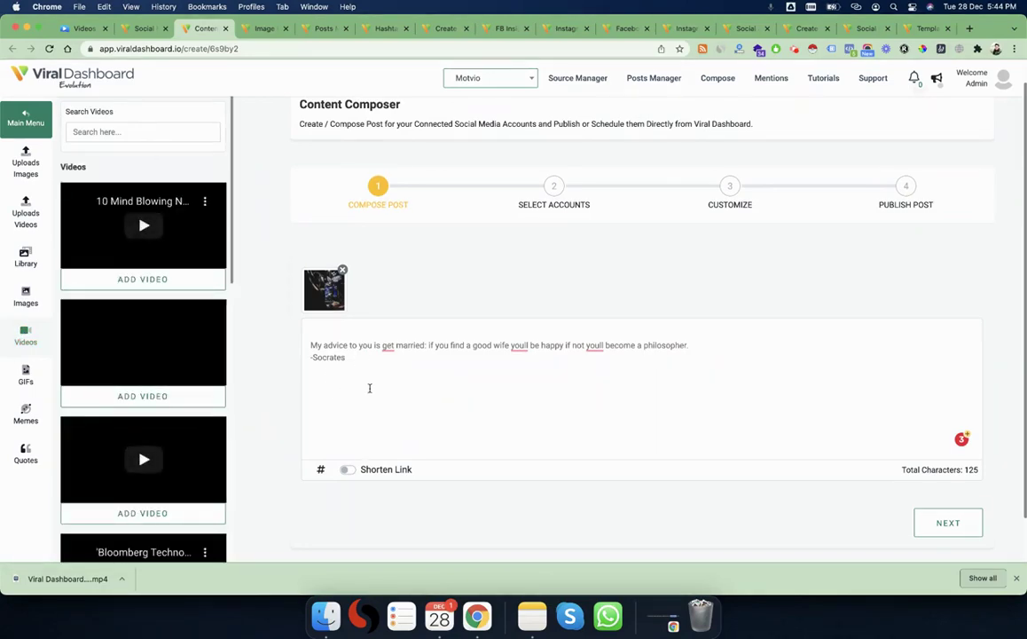
click(26, 370)
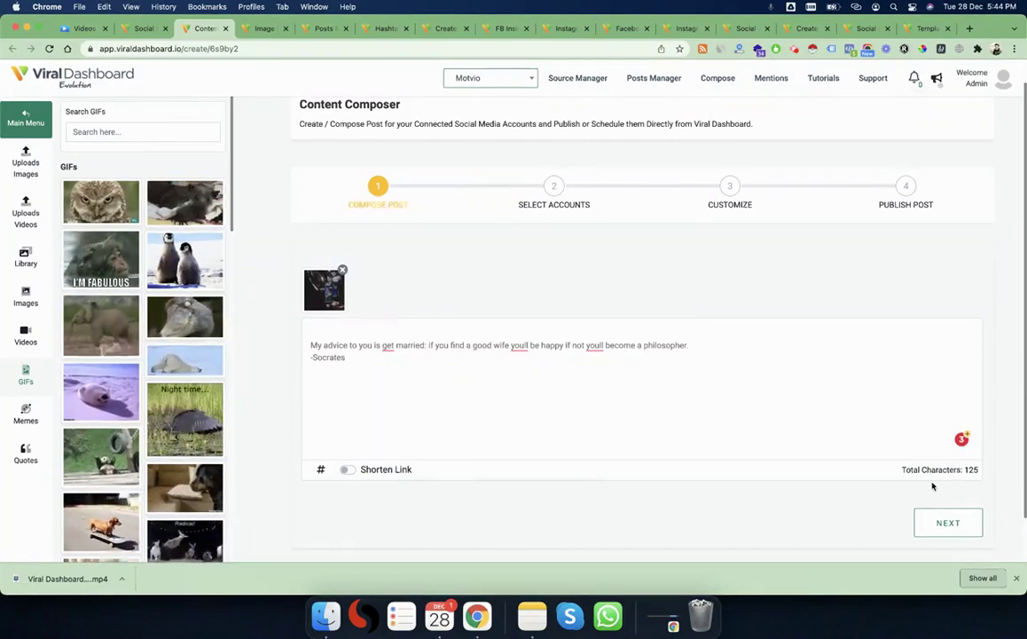
Select the Motvio Facebook page as the post's account and continue to the customization stage
click(948, 521)
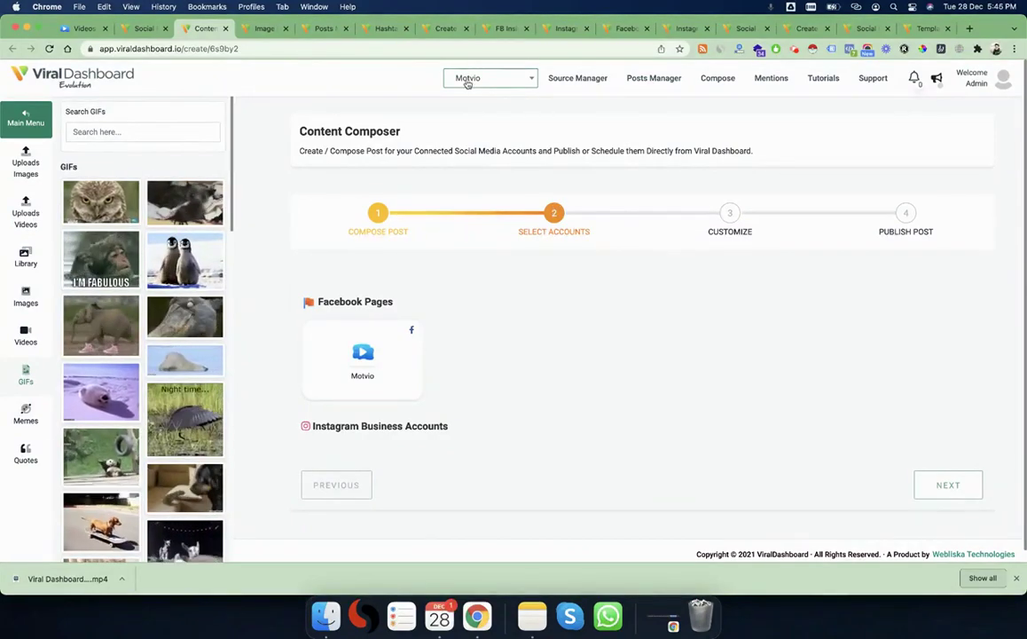
click(368, 362)
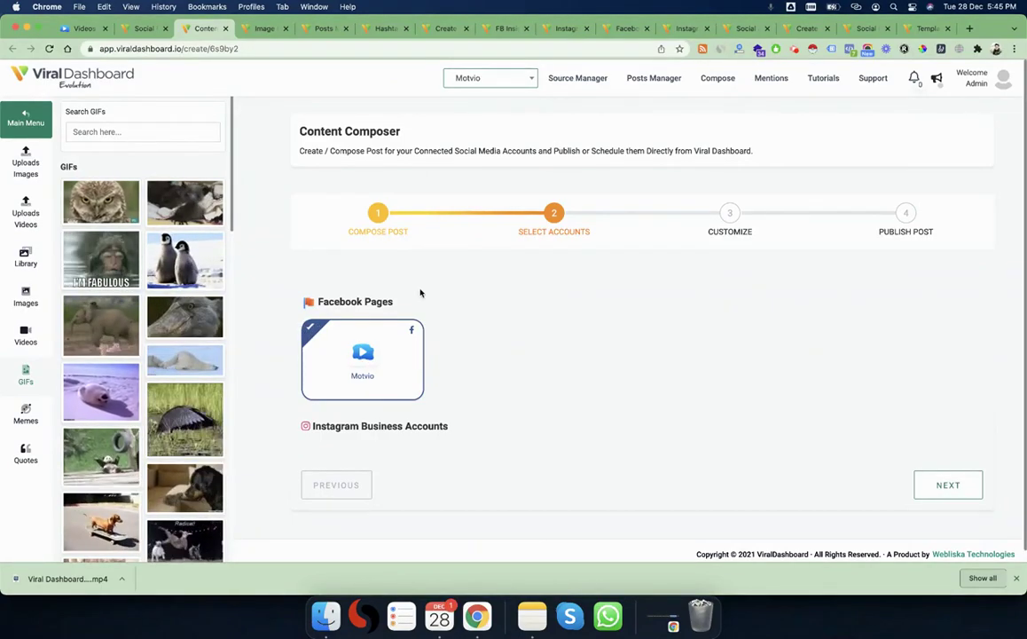
click(964, 492)
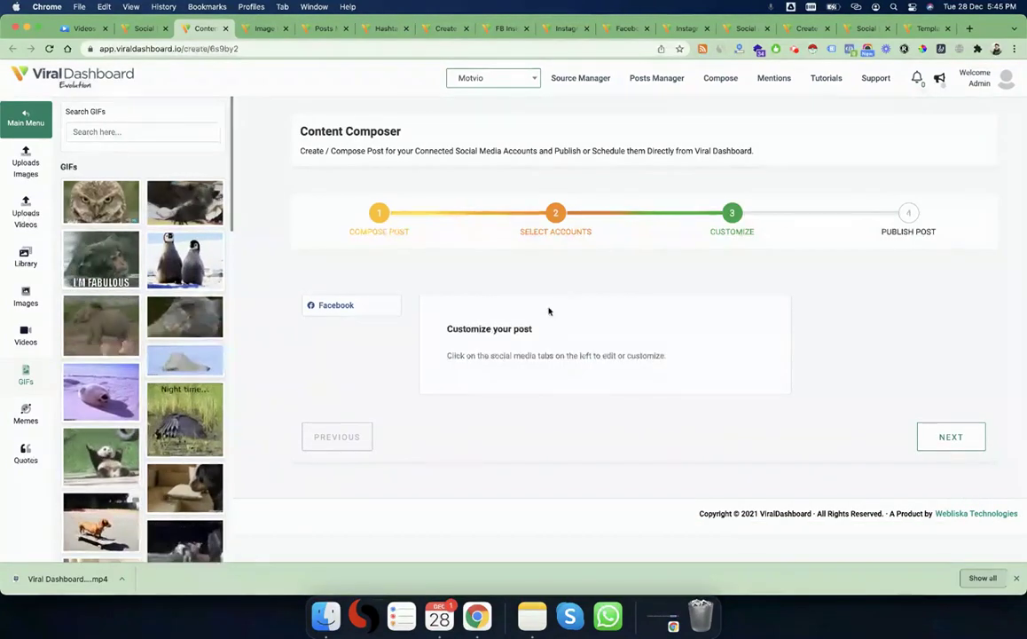
Remove the blank first line from the Facebook version of the post and proceed to the publishing stage
click(323, 306)
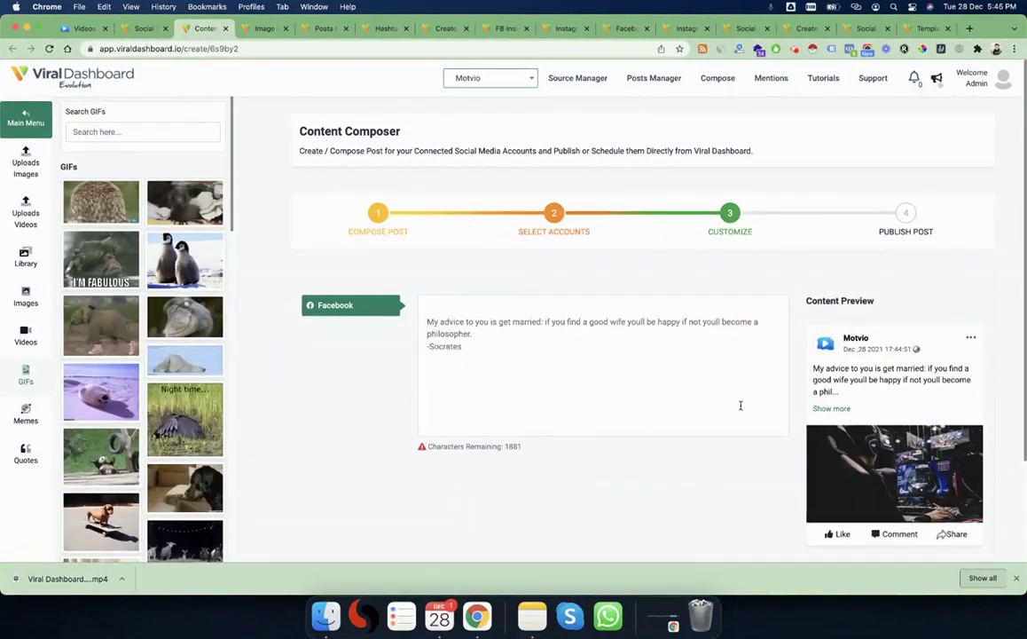
scroll(740, 406, down, 1)
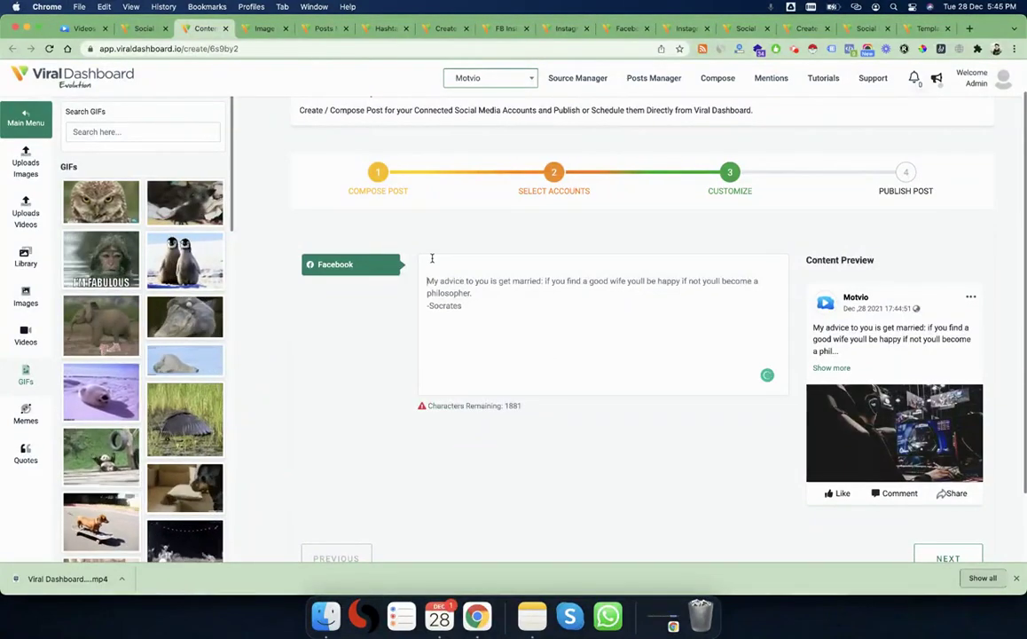
key(BackSpace)
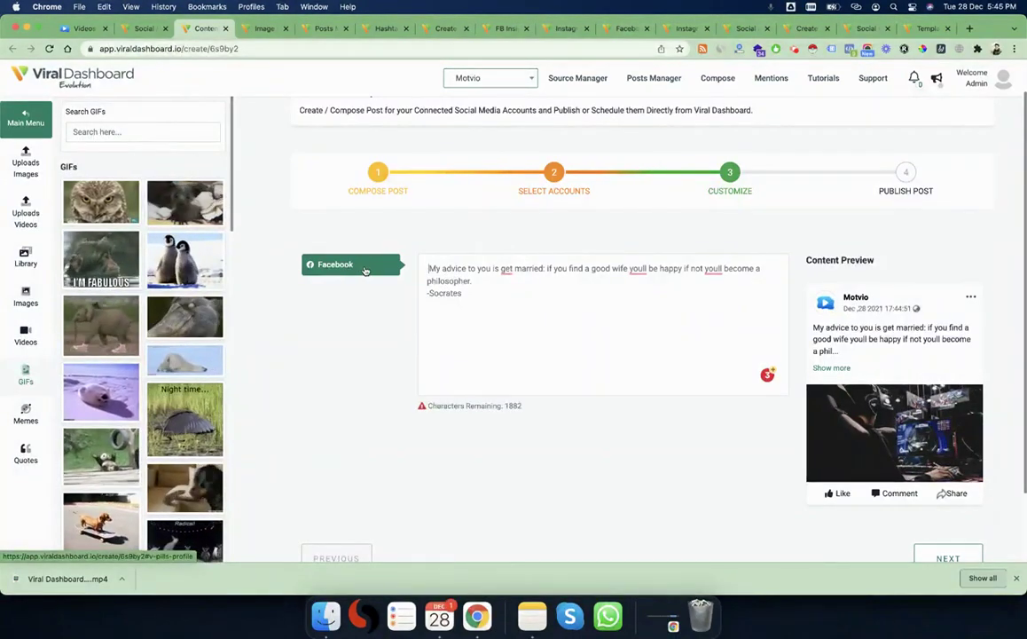
scroll(842, 470, down, 1)
click(942, 503)
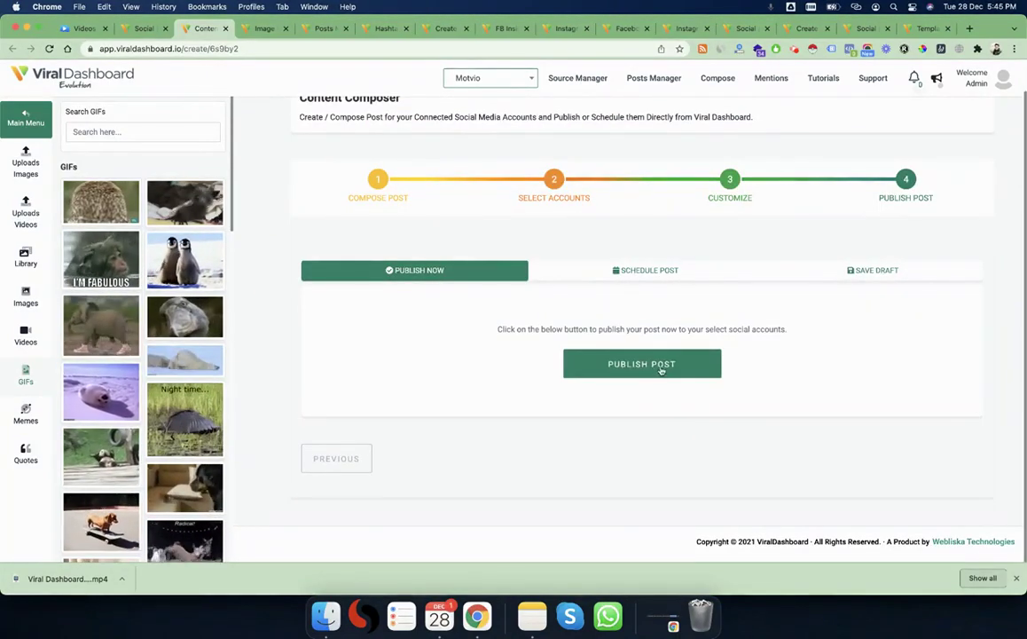
View the post's scheduling calendar and the option to save it as a draft
click(648, 270)
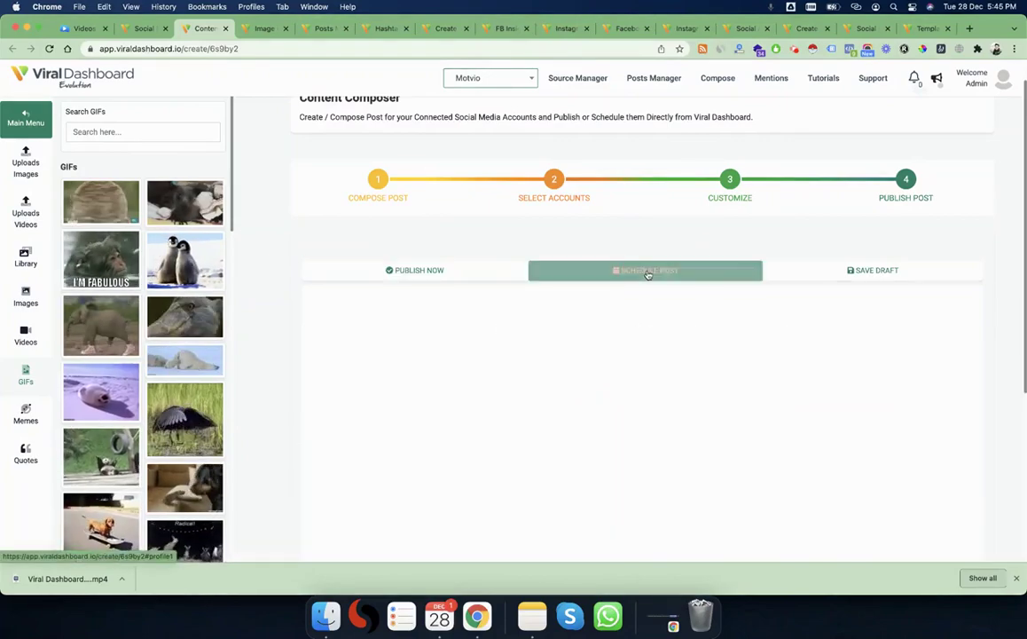
scroll(668, 378, down, 3)
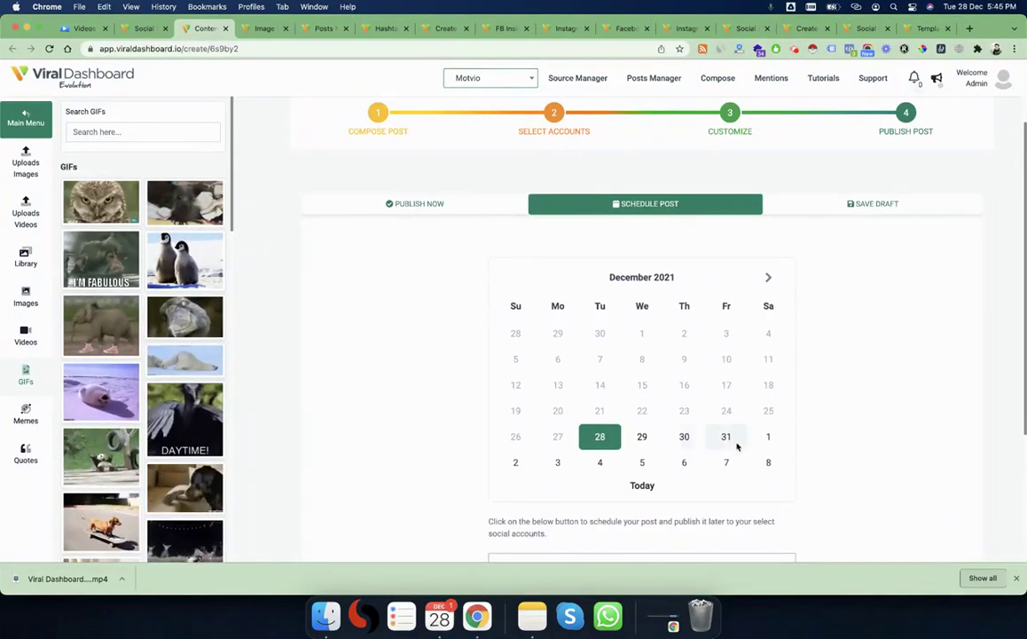
click(868, 205)
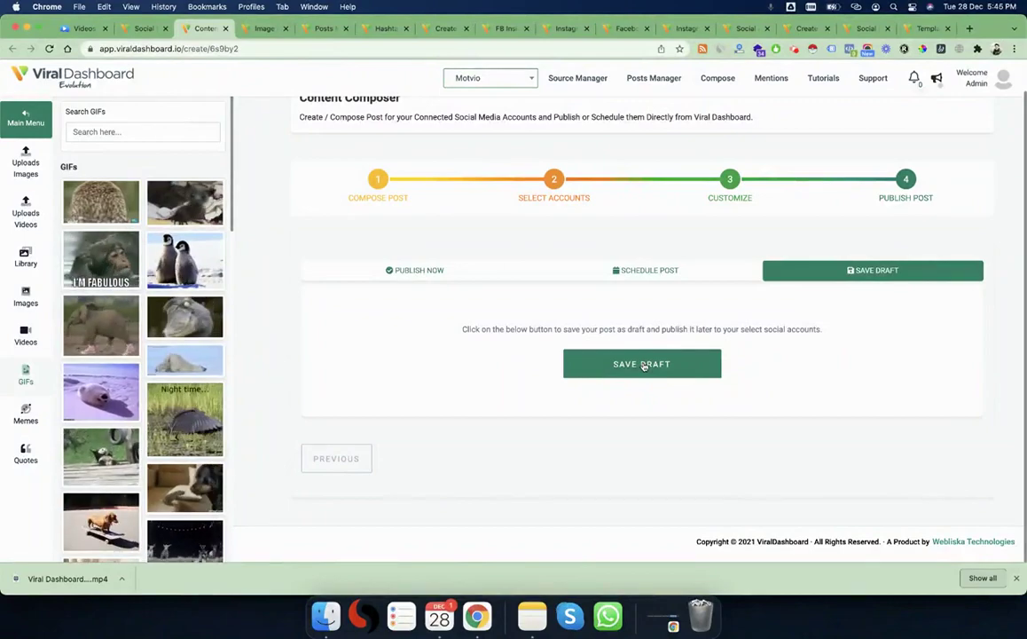
Leave the composer for the main dashboard and try to reopen the Content Composer
click(19, 120)
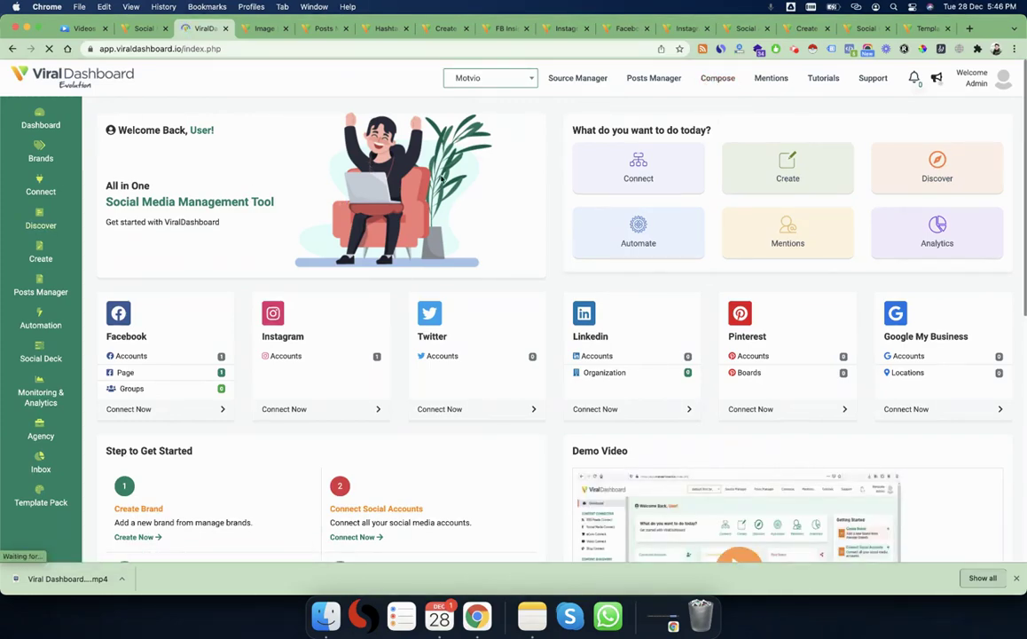
click(40, 250)
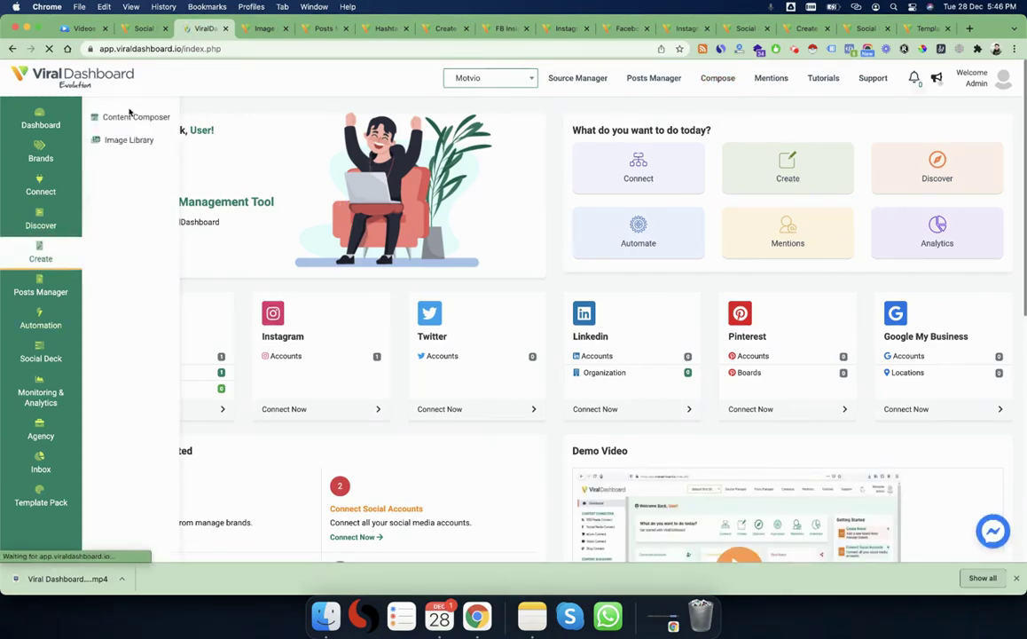
click(156, 119)
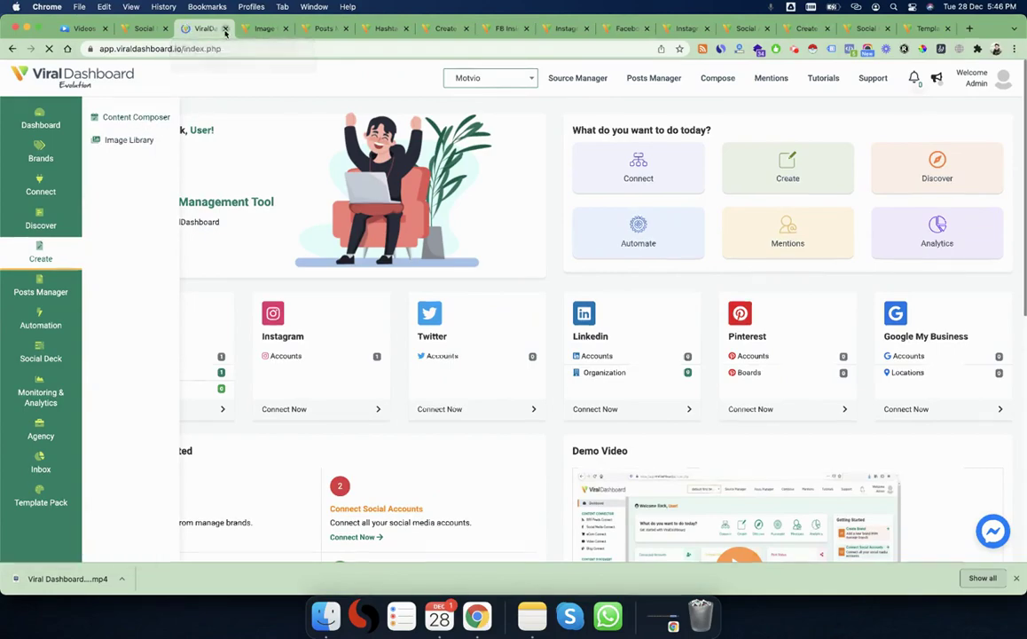
Examine the Image Library's recommended images and their options to customize or compose a new post
scroll(373, 209, down, 1)
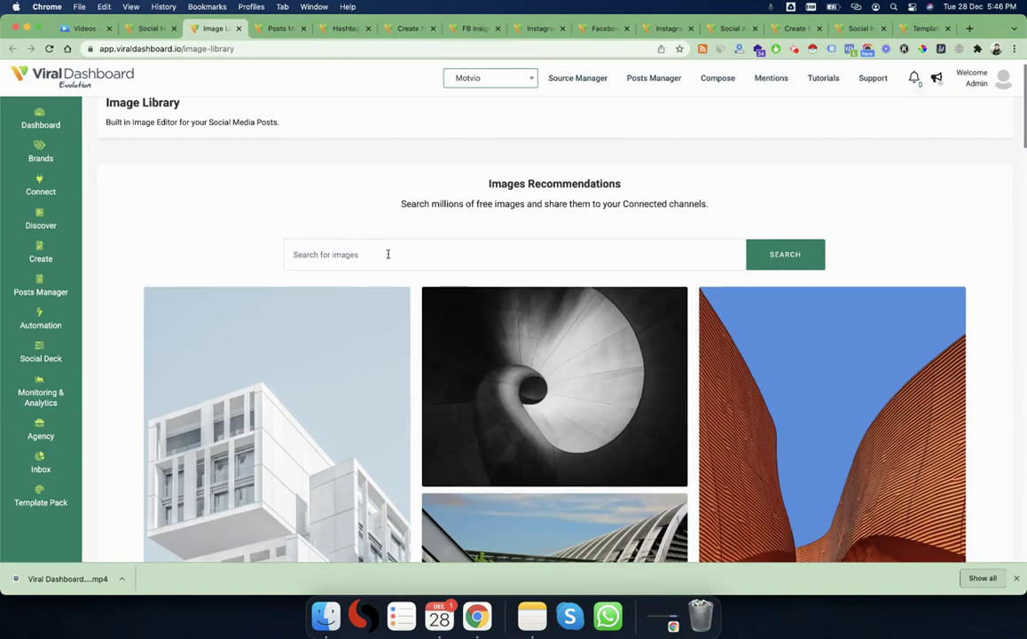
scroll(388, 254, down, 3)
mouse_move(325, 281)
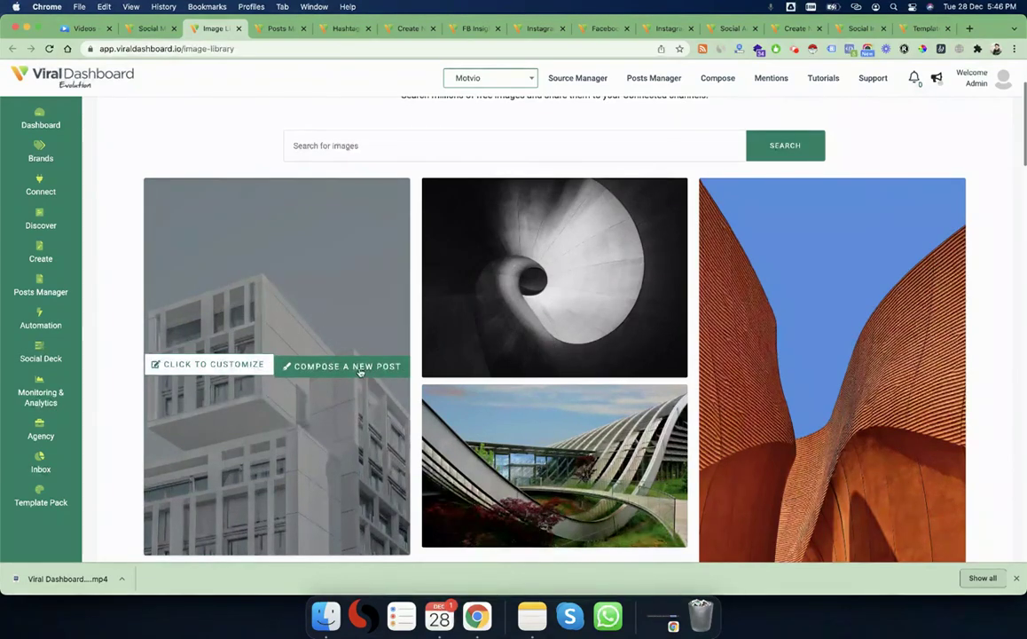
mouse_move(861, 354)
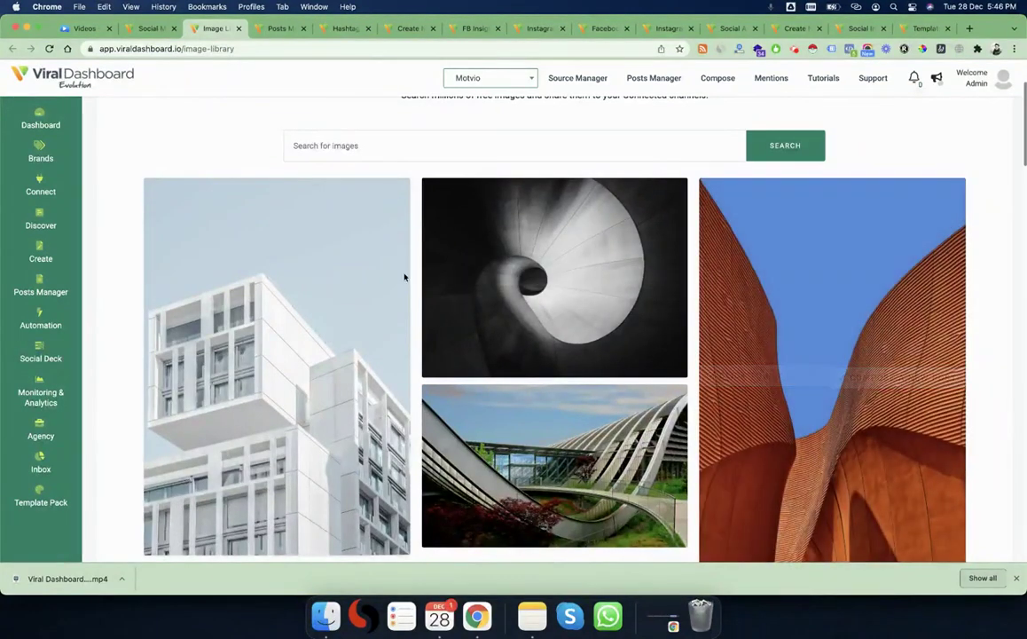
scroll(181, 174, up, 2)
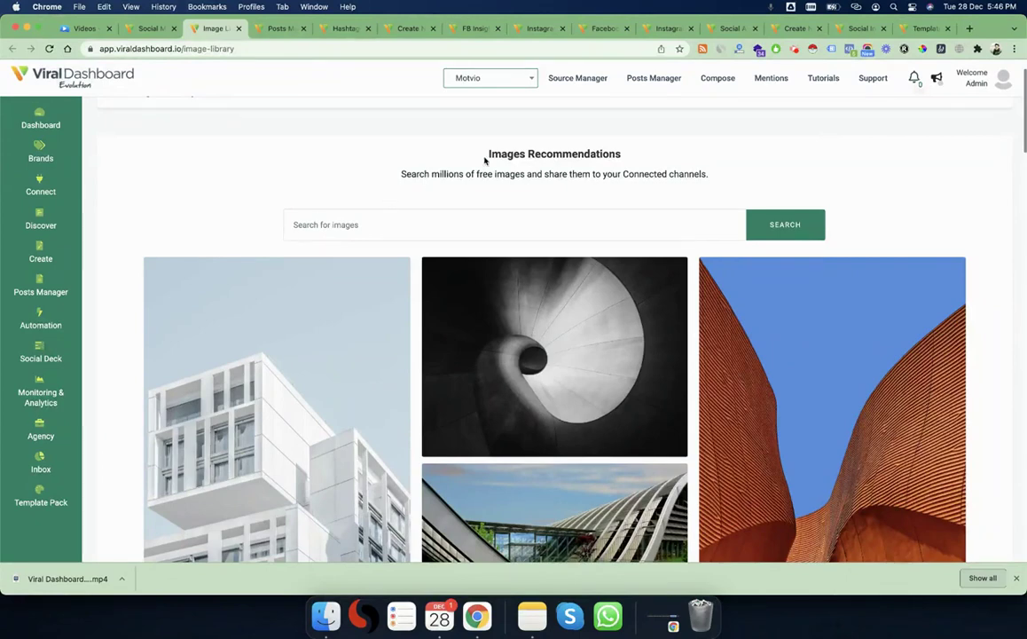
Open the Posts Manager and look through the list of draft and published posts
mouse_move(40, 283)
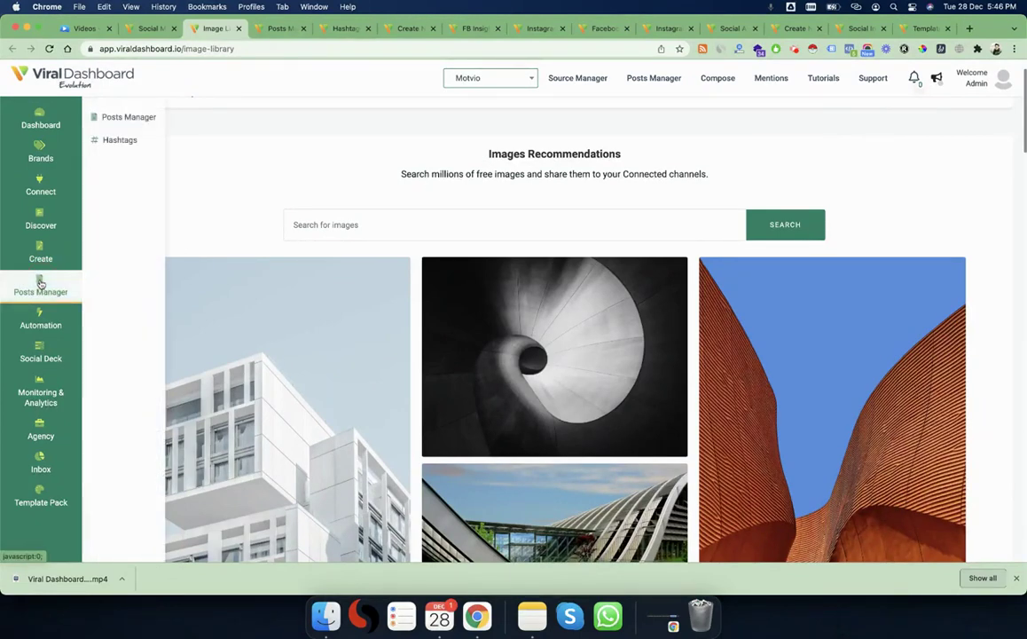
click(126, 118)
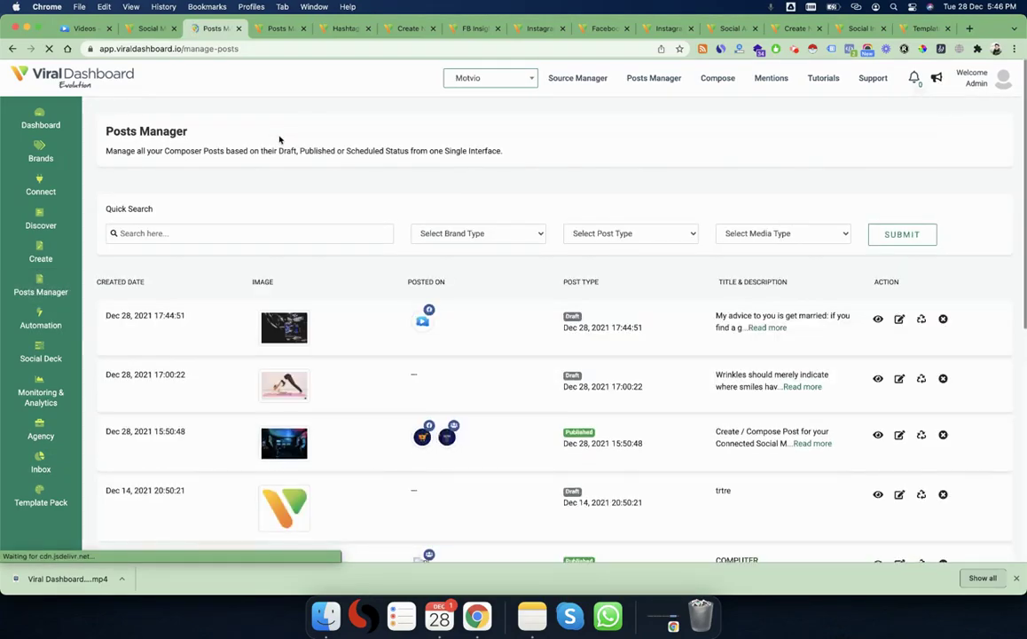
scroll(345, 351, down, 2)
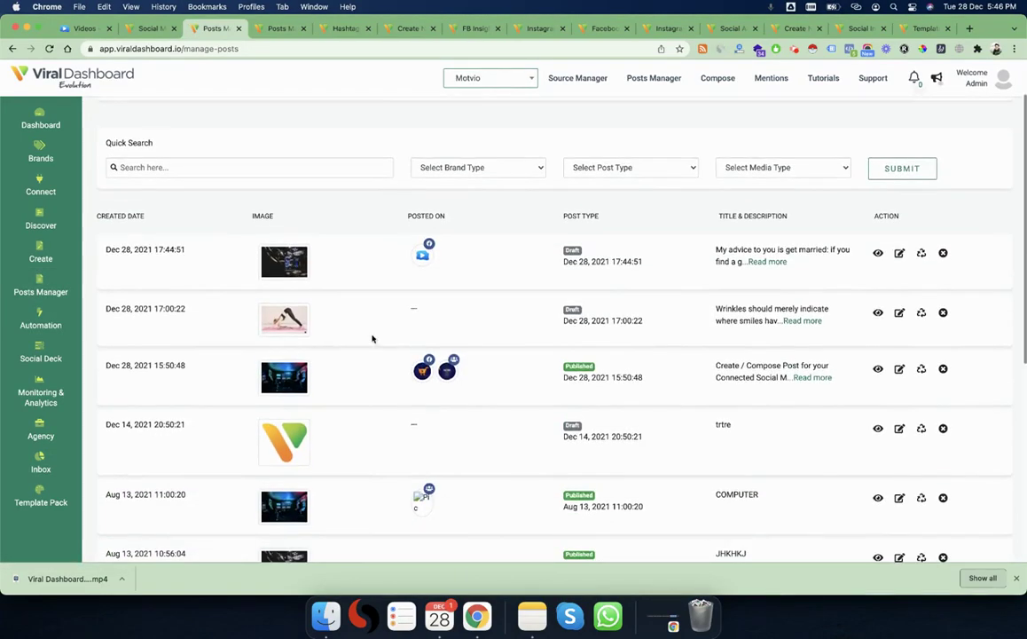
Examine the posts' details in Posts Manager and the brand, post type and media type filter options
mouse_move(290, 276)
mouse_move(421, 372)
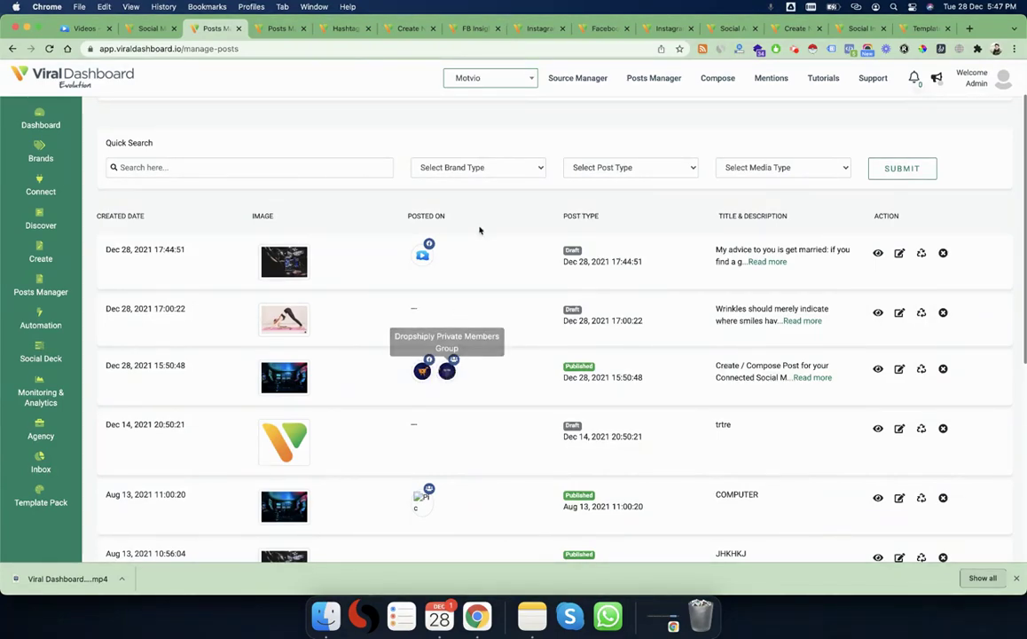
click(508, 174)
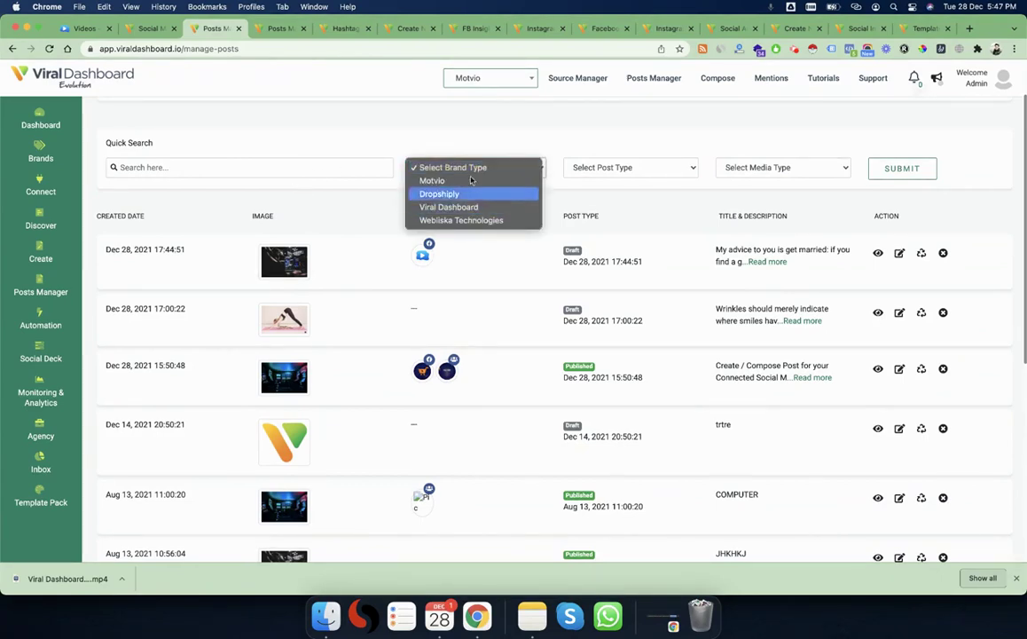
click(610, 174)
click(609, 174)
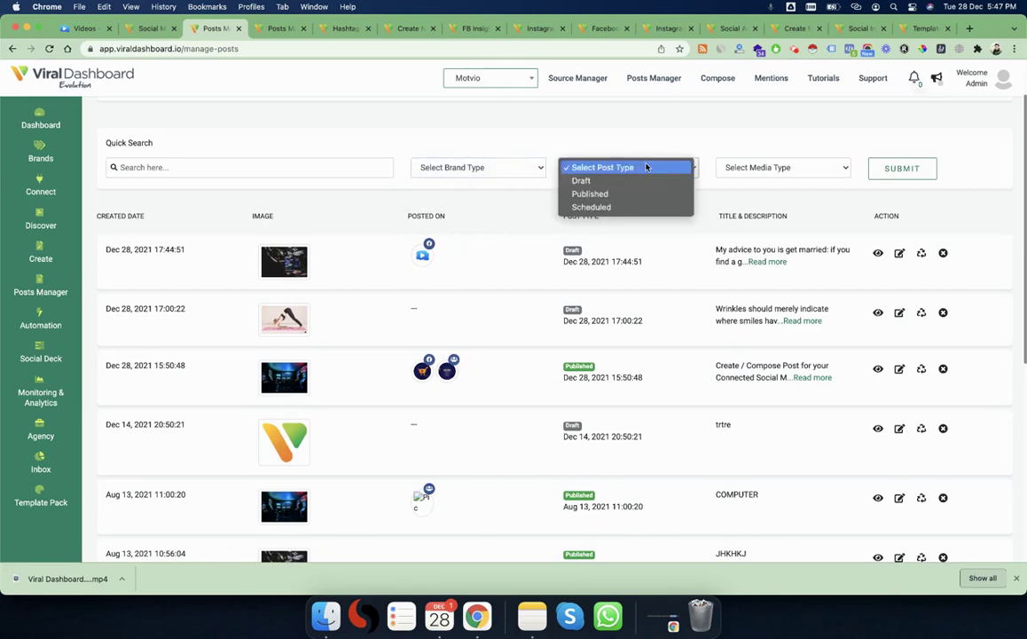
click(780, 169)
click(781, 169)
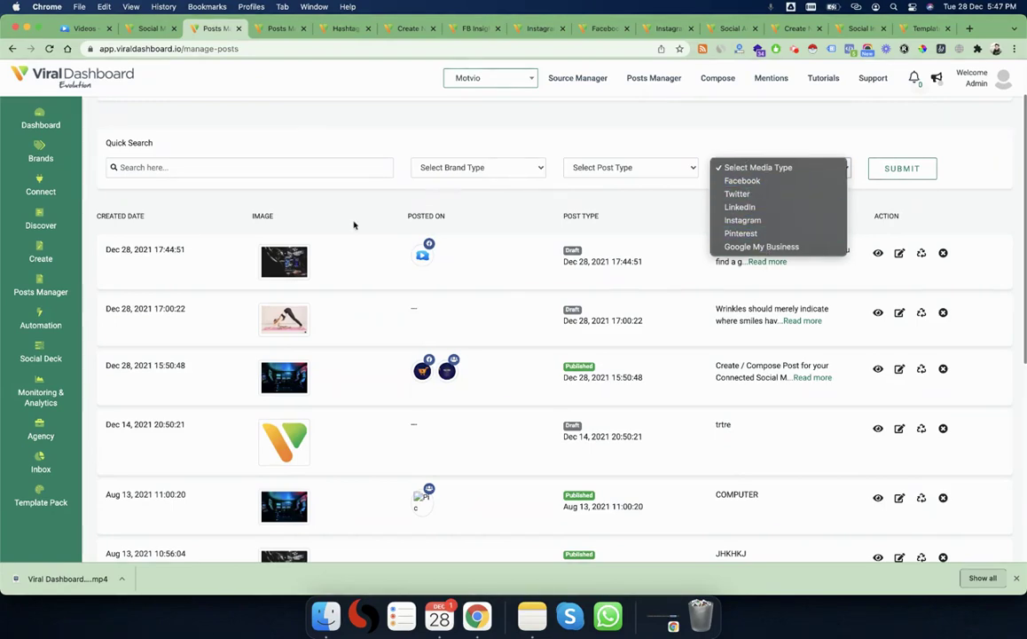
click(312, 220)
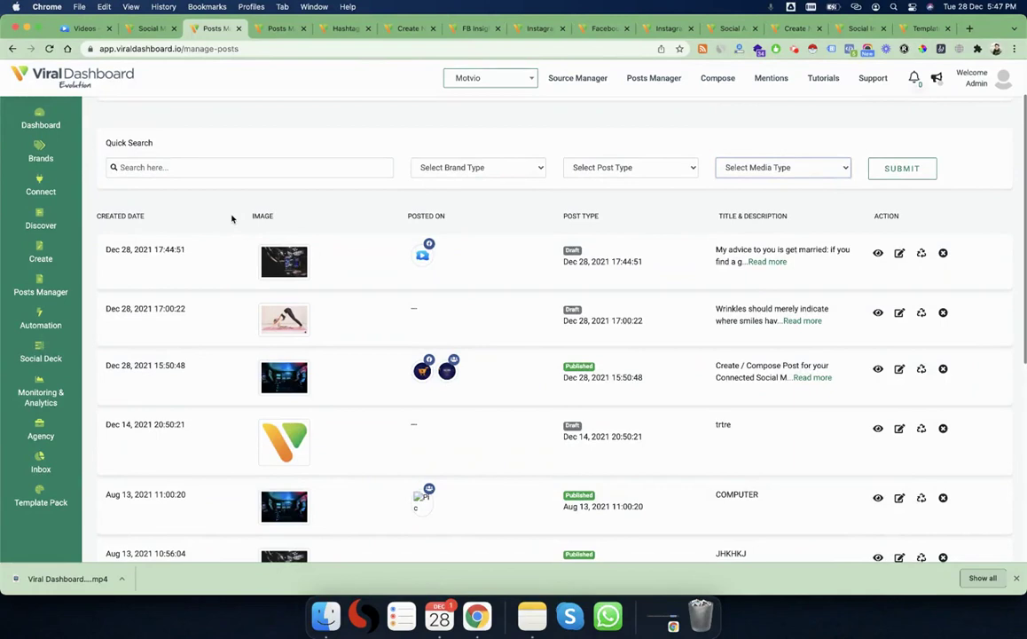
Preview the newest draft post's details and view the Connect options
click(878, 252)
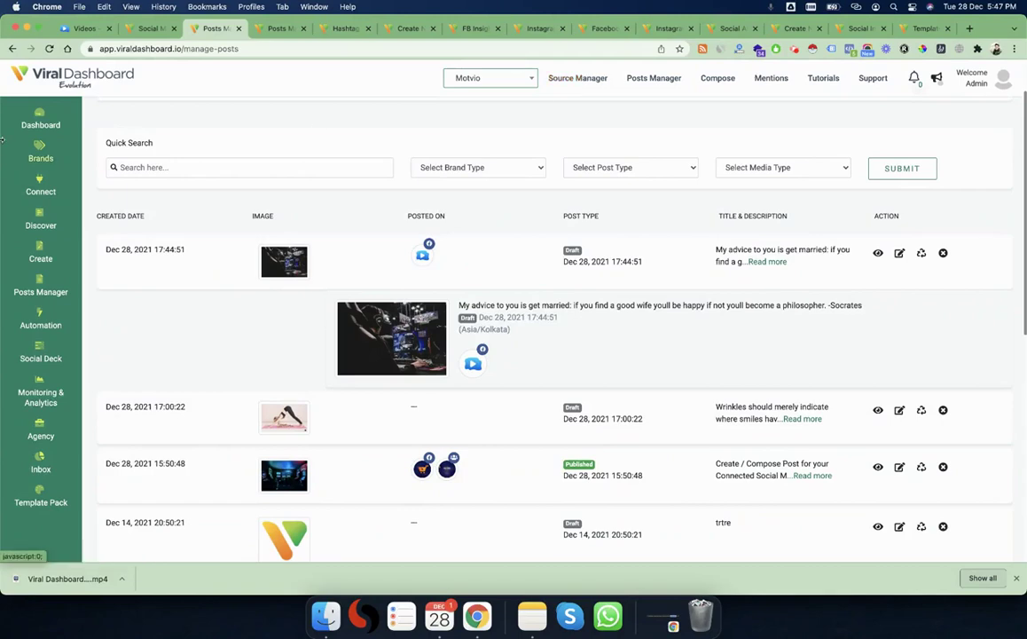
click(38, 184)
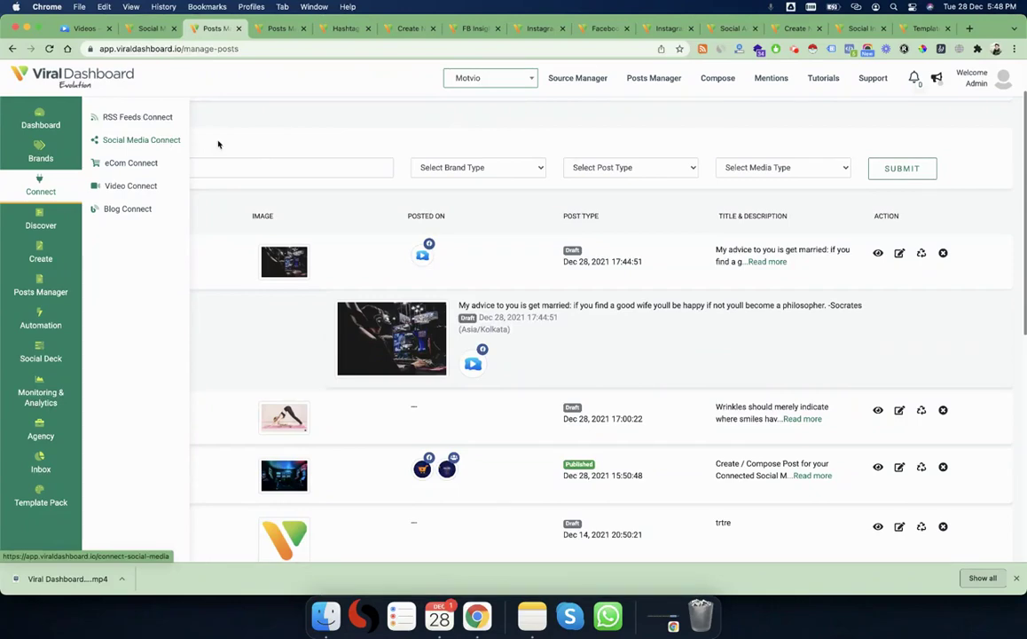
scroll(44, 270, down, 1)
scroll(44, 271, down, 2)
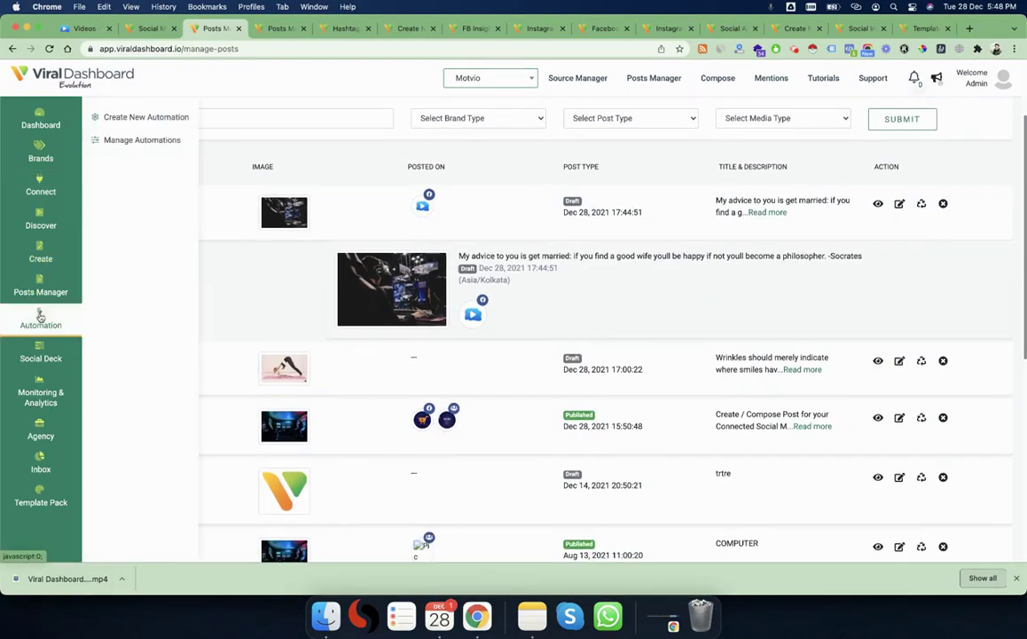
Close the Posts Manager pages to reach Hashtags, and view the form for adding hashtags without filling it in
click(237, 29)
click(237, 29)
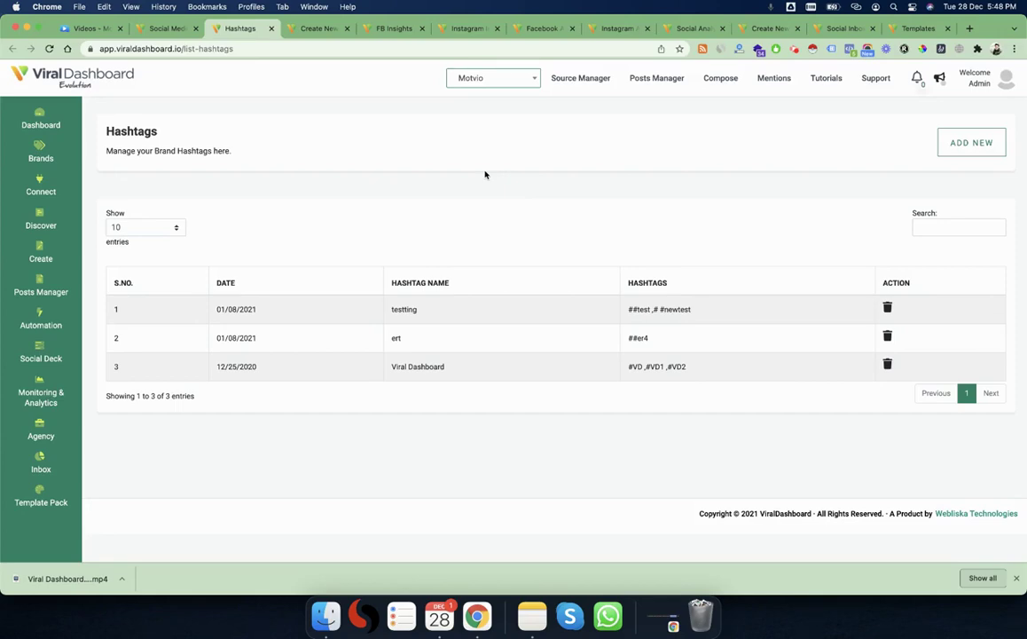
click(956, 143)
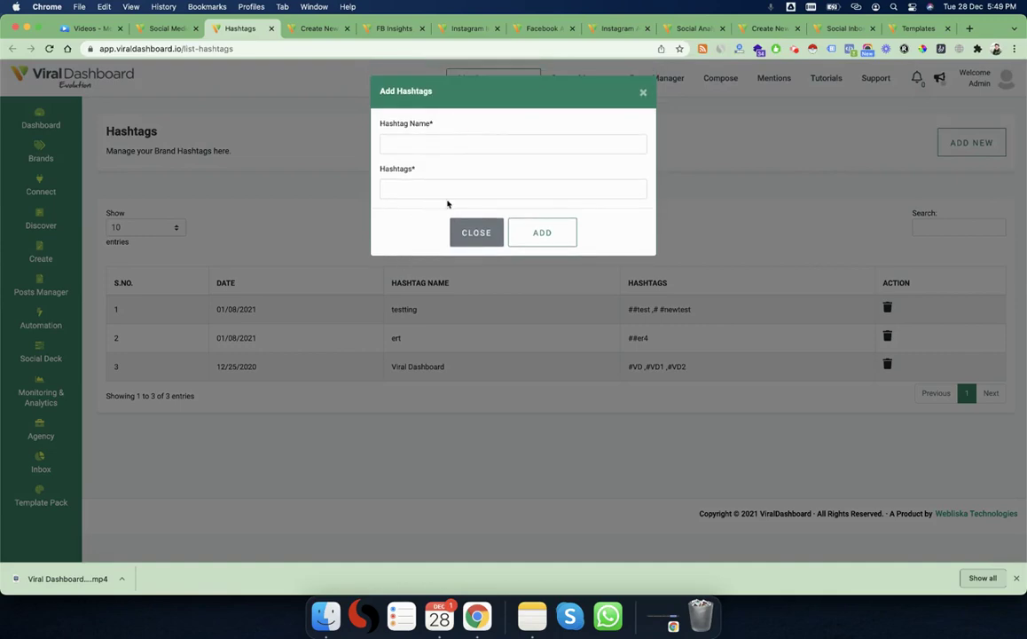
click(479, 233)
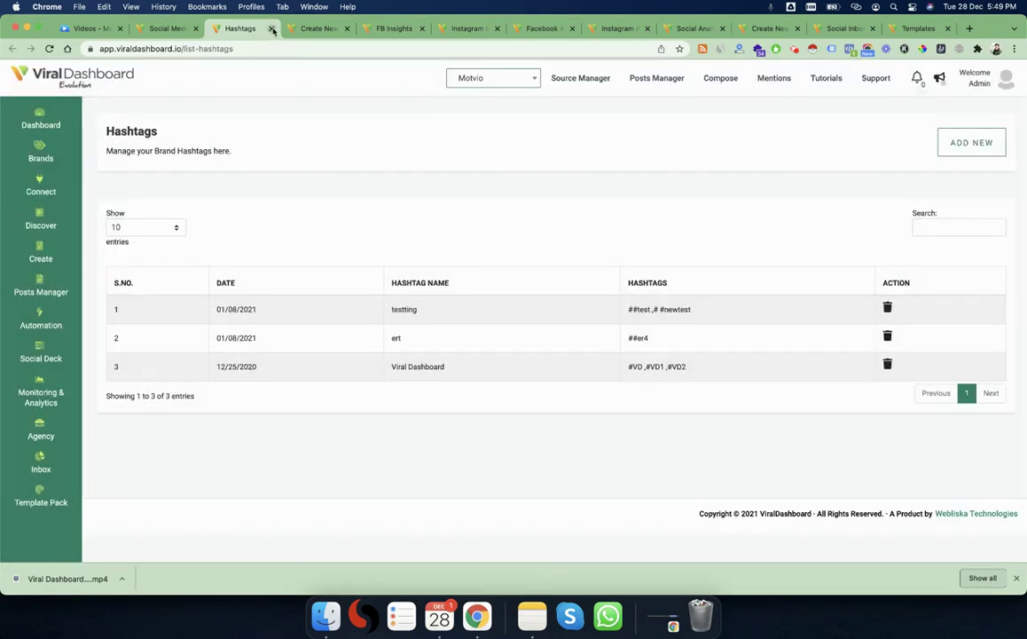
Close the Hashtags page and select Motvio as the source app on Create New Automation
click(272, 30)
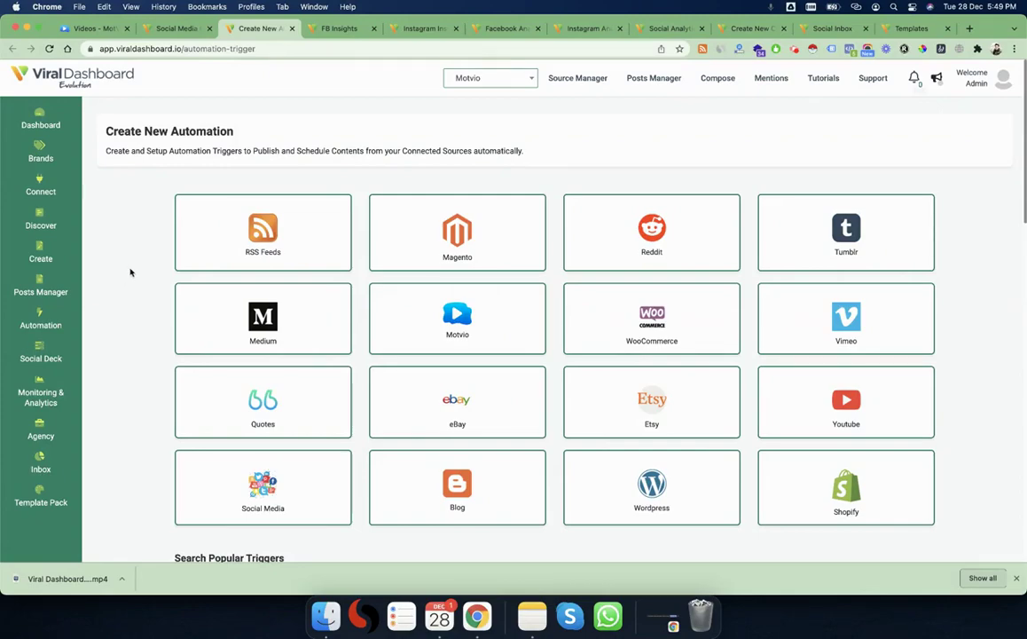
scroll(131, 273, down, 3)
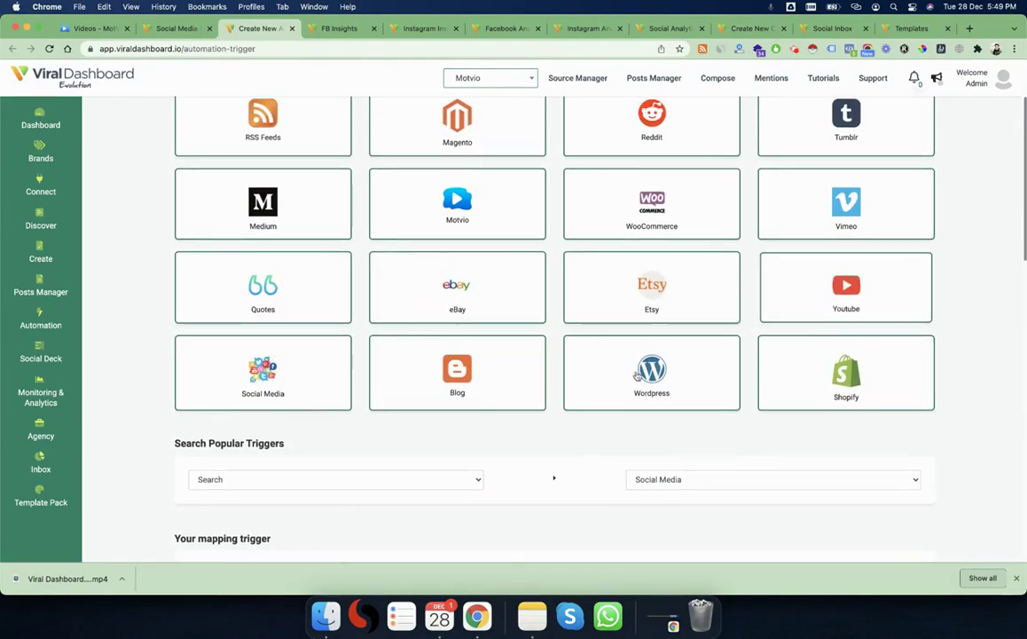
click(501, 221)
scroll(127, 380, down, 3)
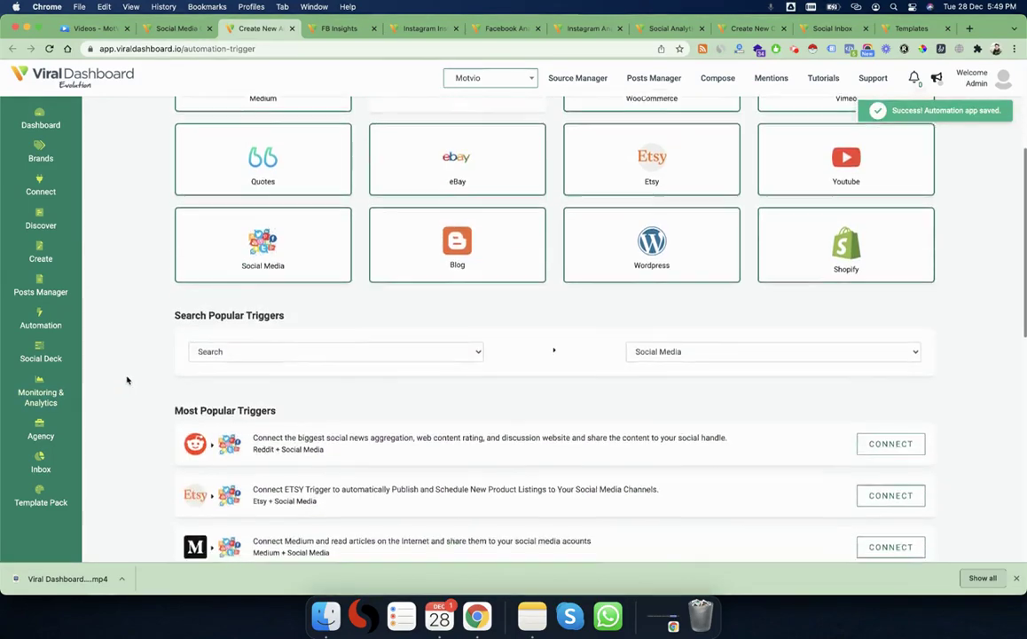
Examine the automation source apps and the list of most popular triggers
scroll(363, 358, down, 5)
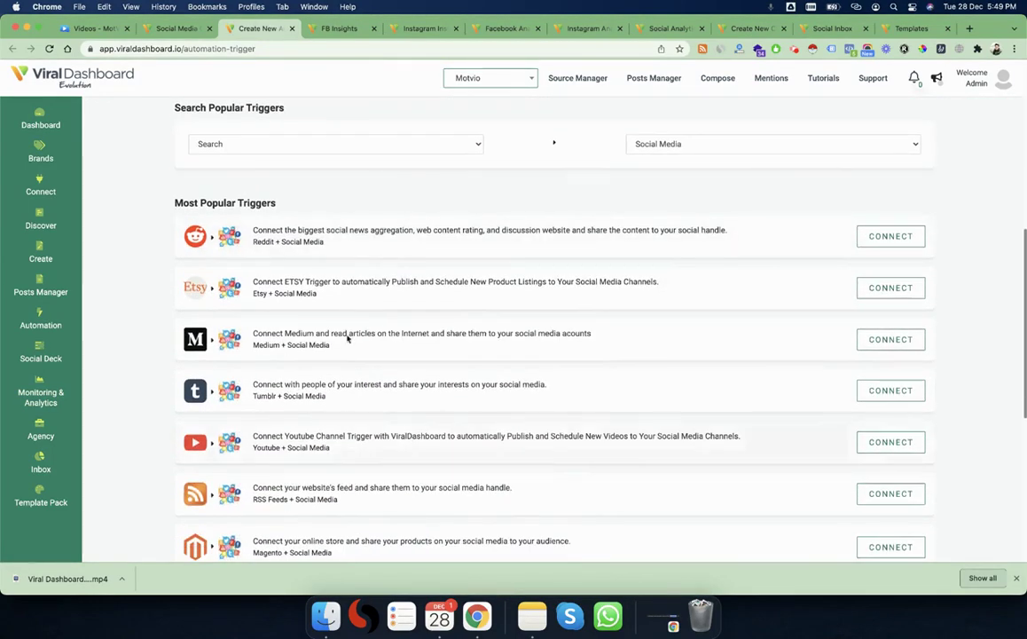
scroll(359, 346, up, 1)
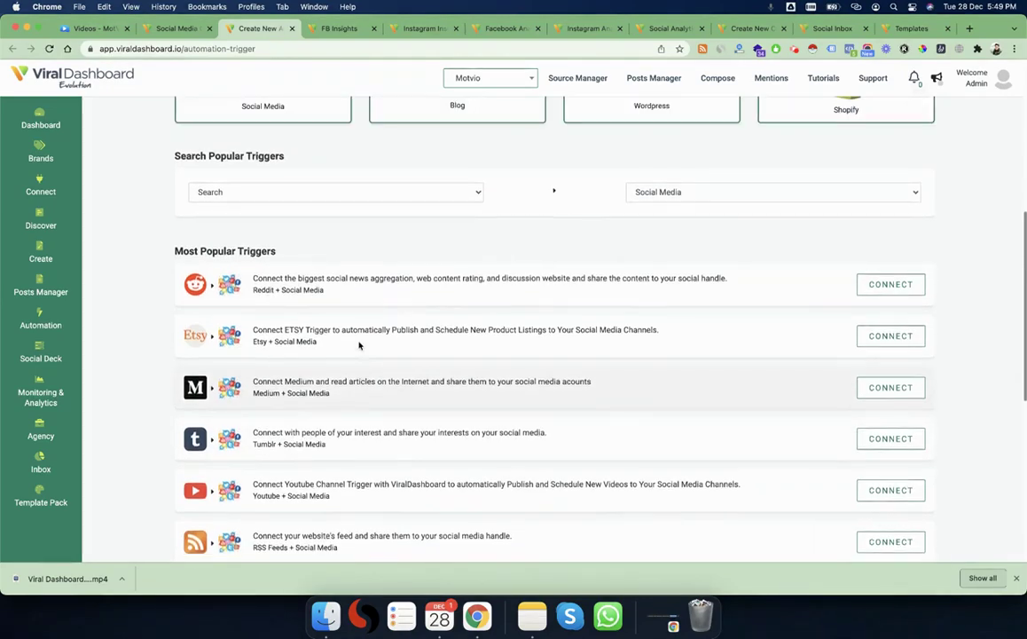
scroll(142, 231, up, 7)
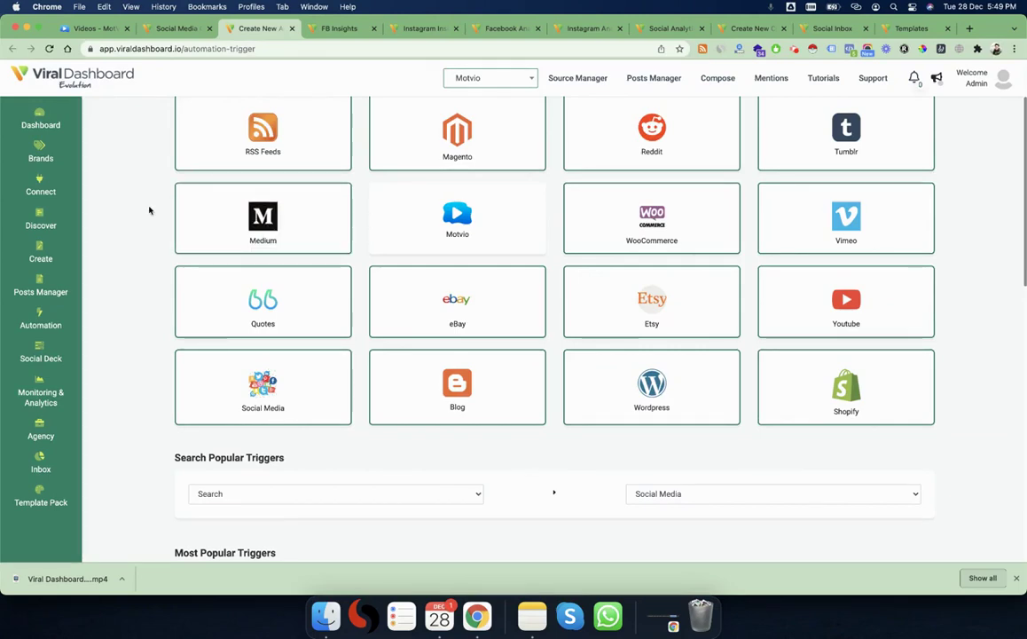
scroll(150, 211, up, 2)
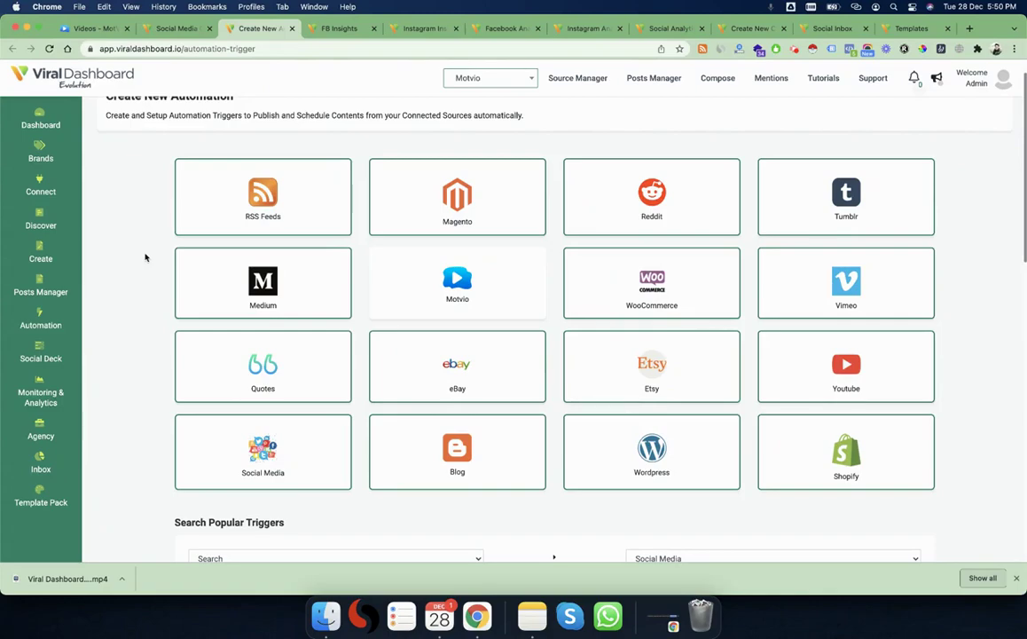
scroll(124, 316, down, 5)
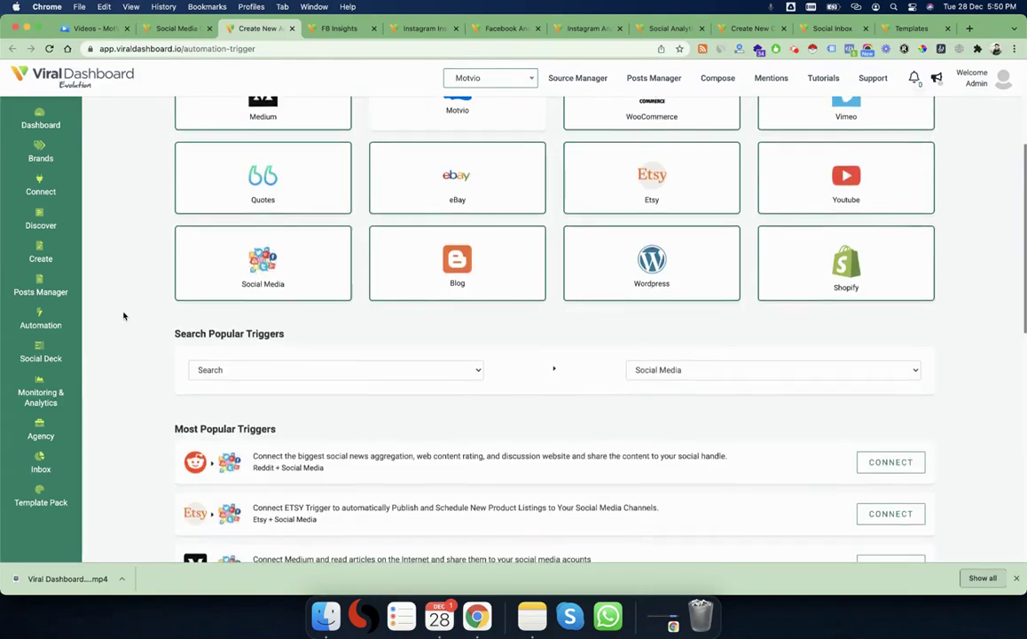
scroll(293, 280, up, 3)
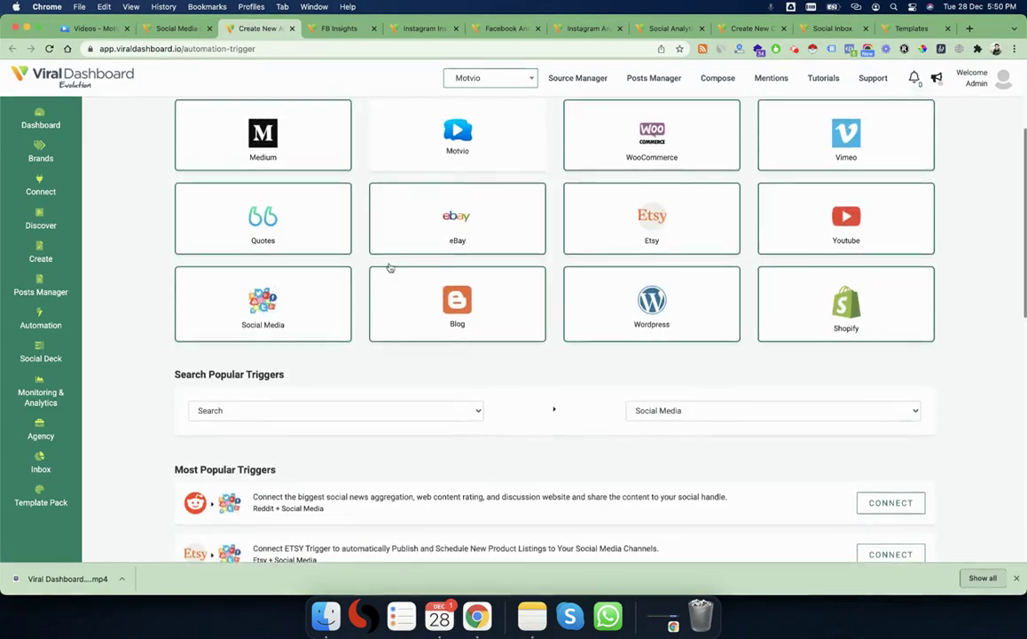
scroll(496, 278, up, 3)
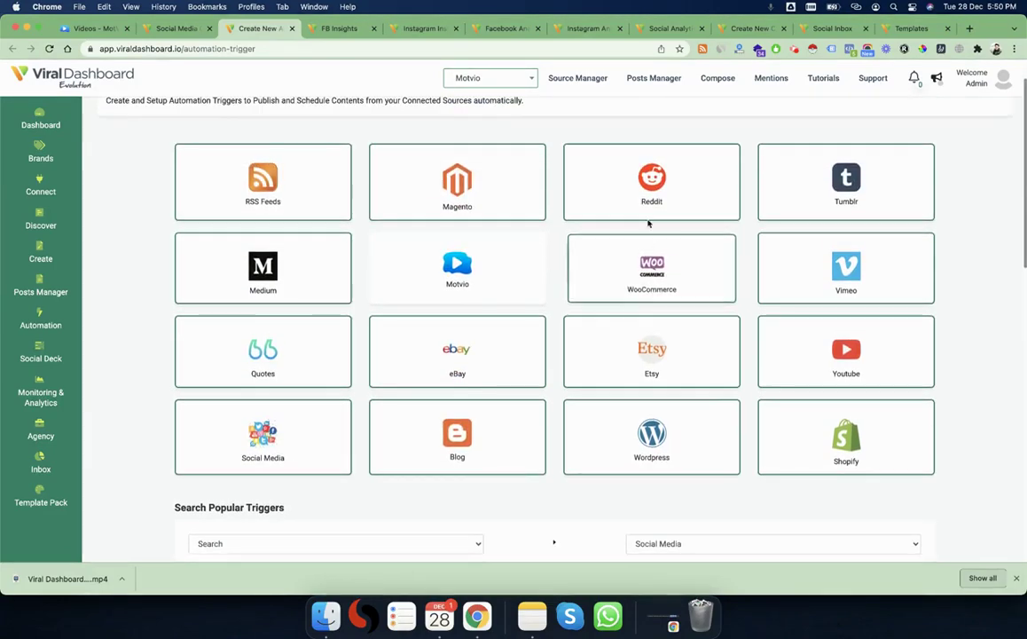
scroll(482, 275, down, 3)
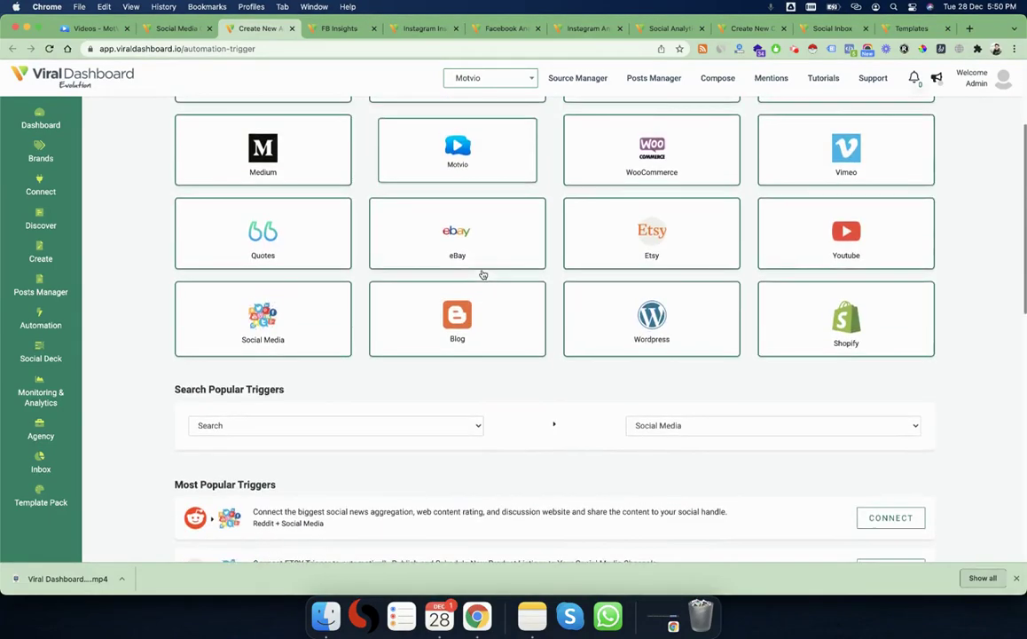
scroll(431, 278, down, 8)
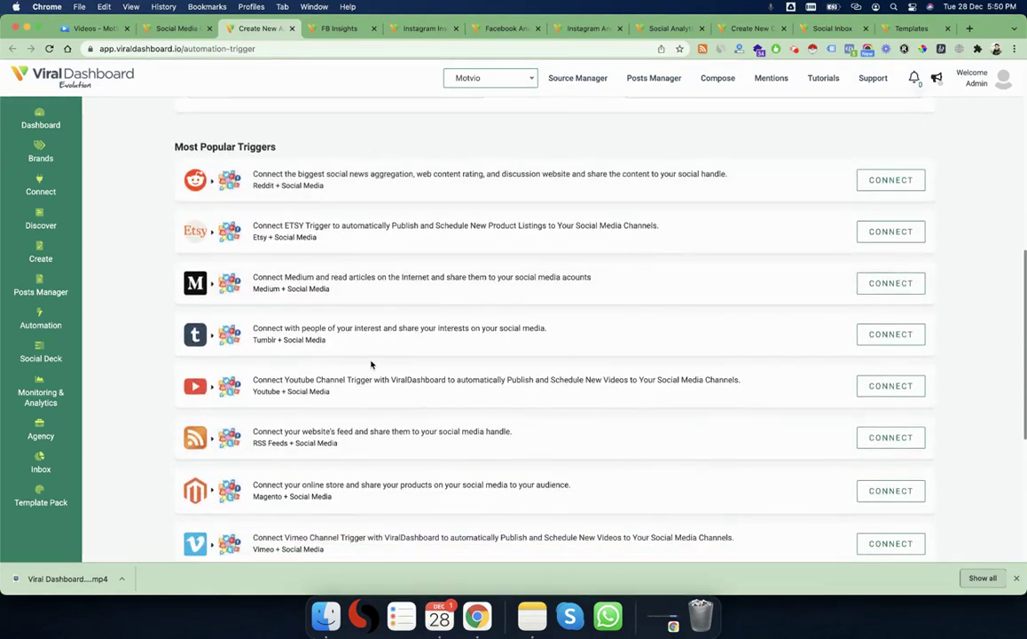
scroll(420, 202, up, 5)
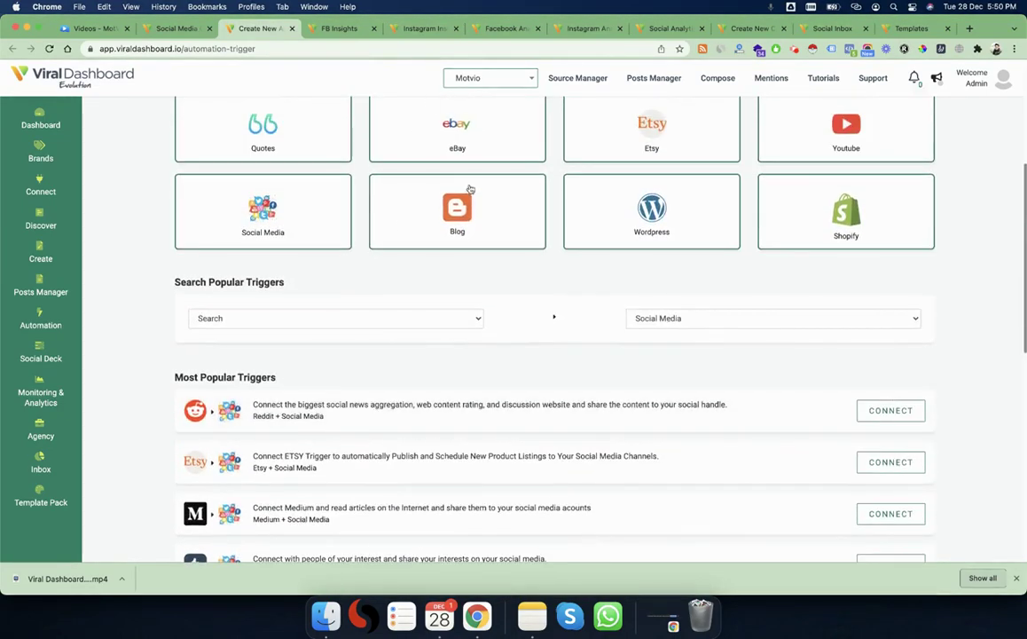
View the setup form of the Medium + Social Media trigger and close it without creating a trigger
scroll(401, 343, down, 5)
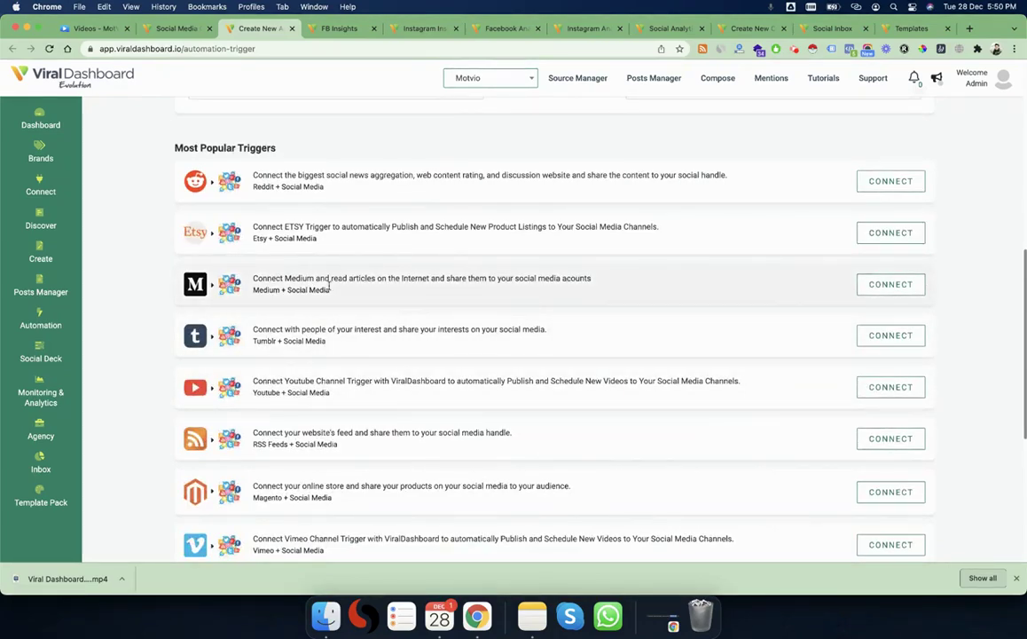
click(890, 284)
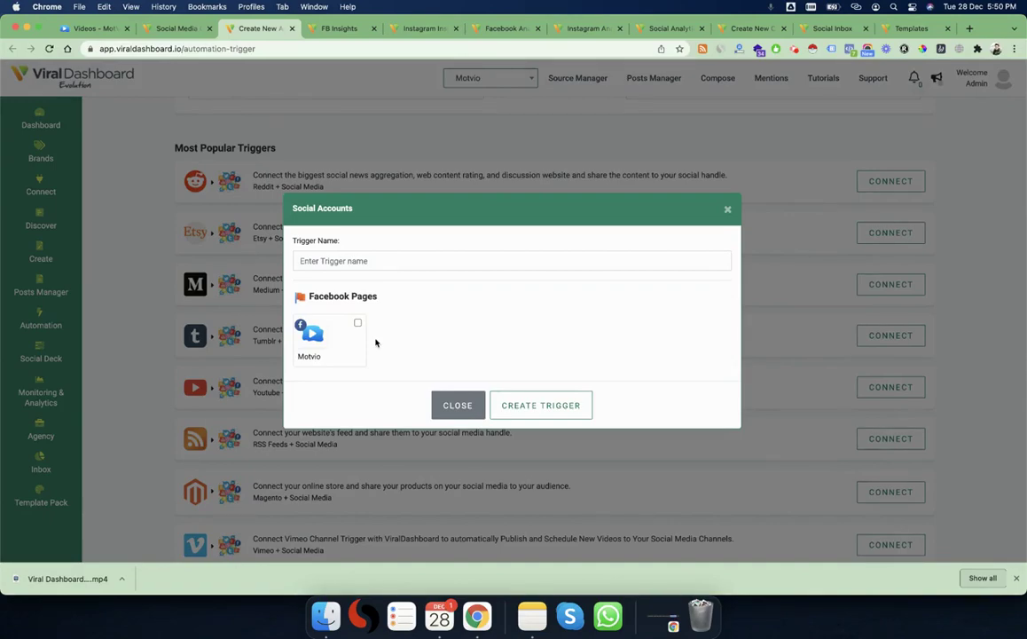
click(458, 404)
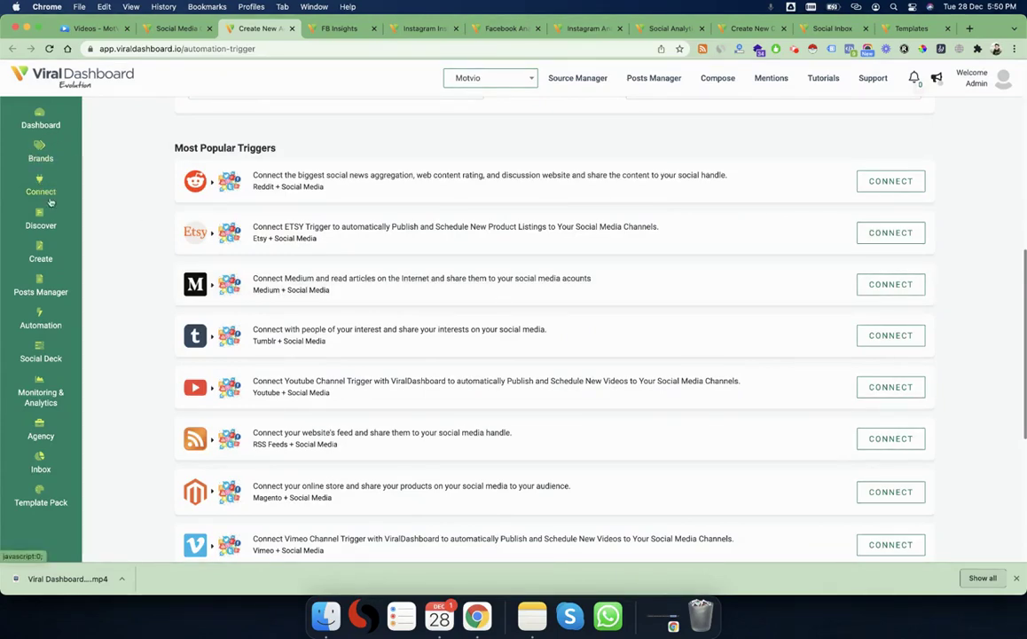
View the Automation and Social Deck options, and close the automation page to reach FB Insights
click(42, 321)
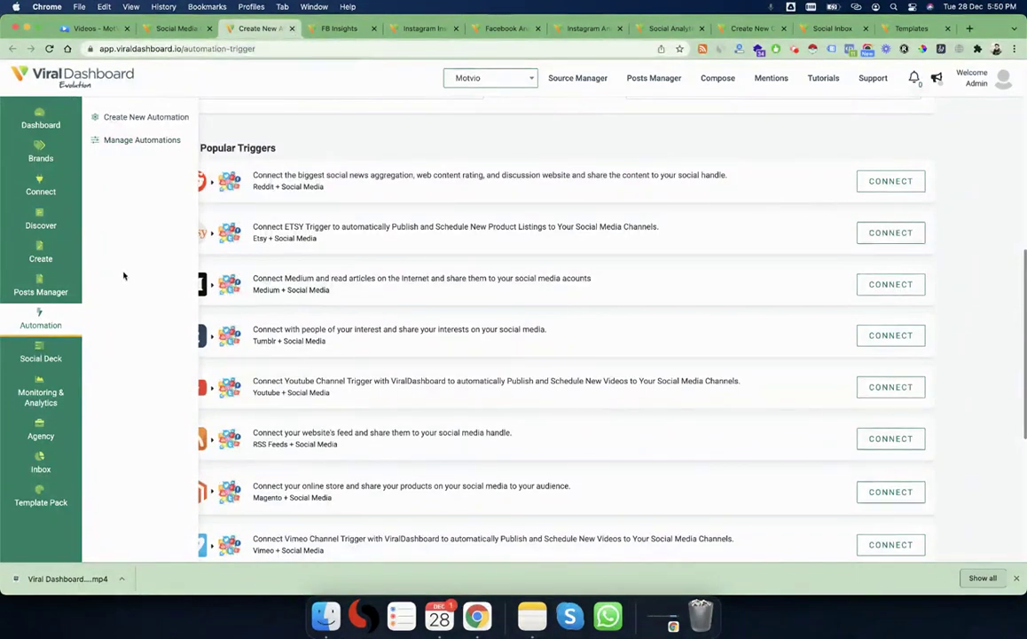
mouse_move(40, 357)
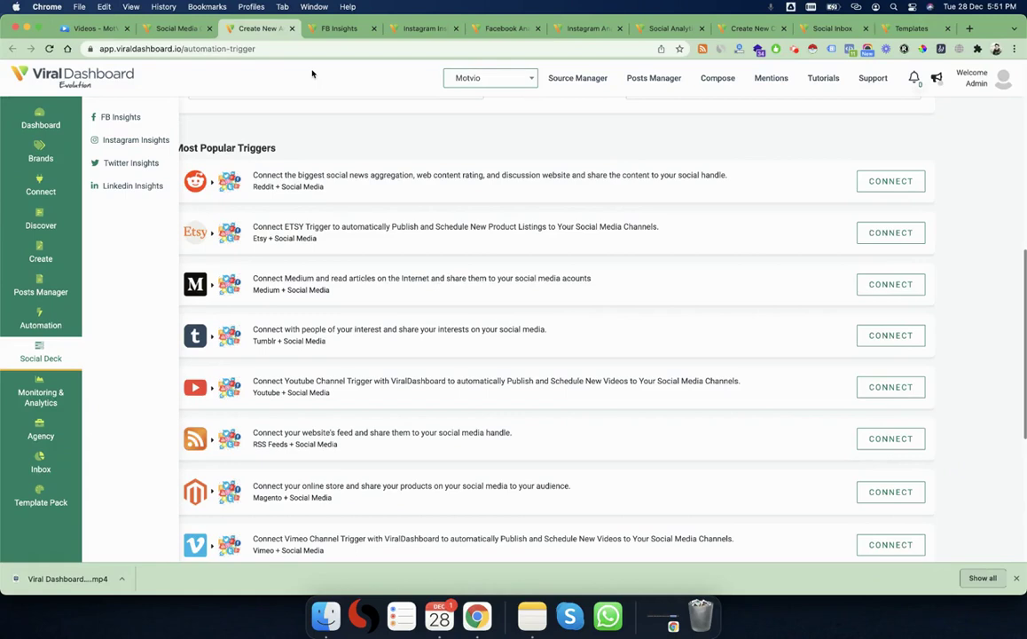
click(292, 28)
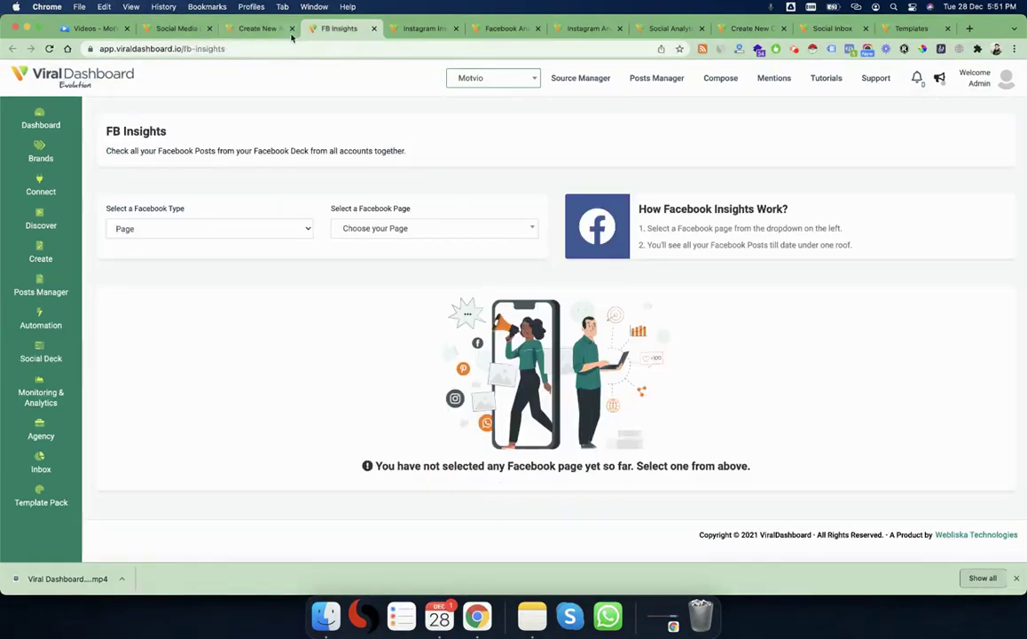
Check the Facebook page choices and switch the active brand to Webliska Technologies
click(338, 228)
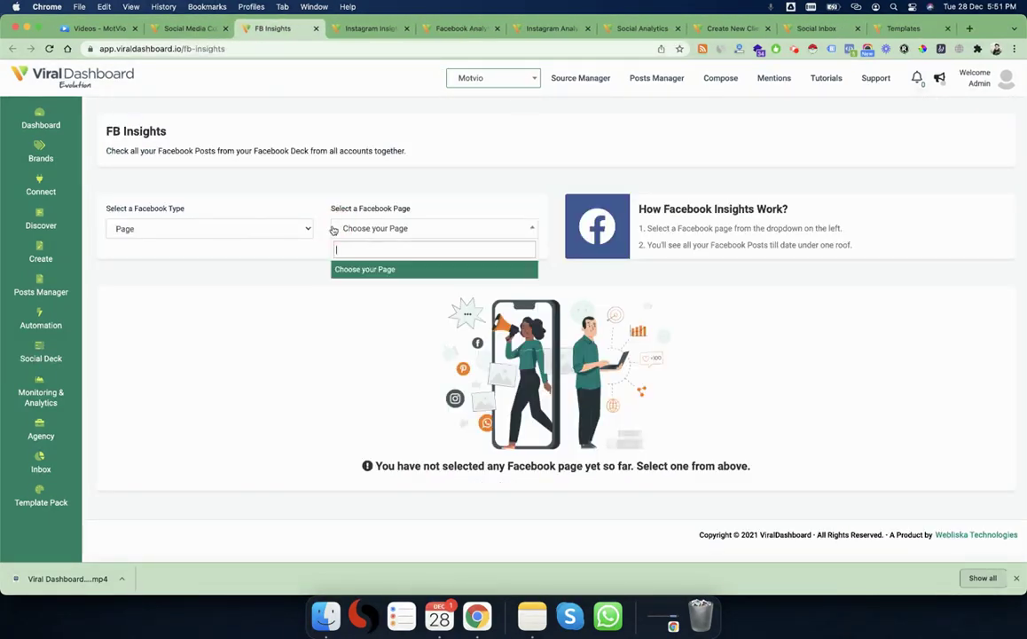
click(461, 79)
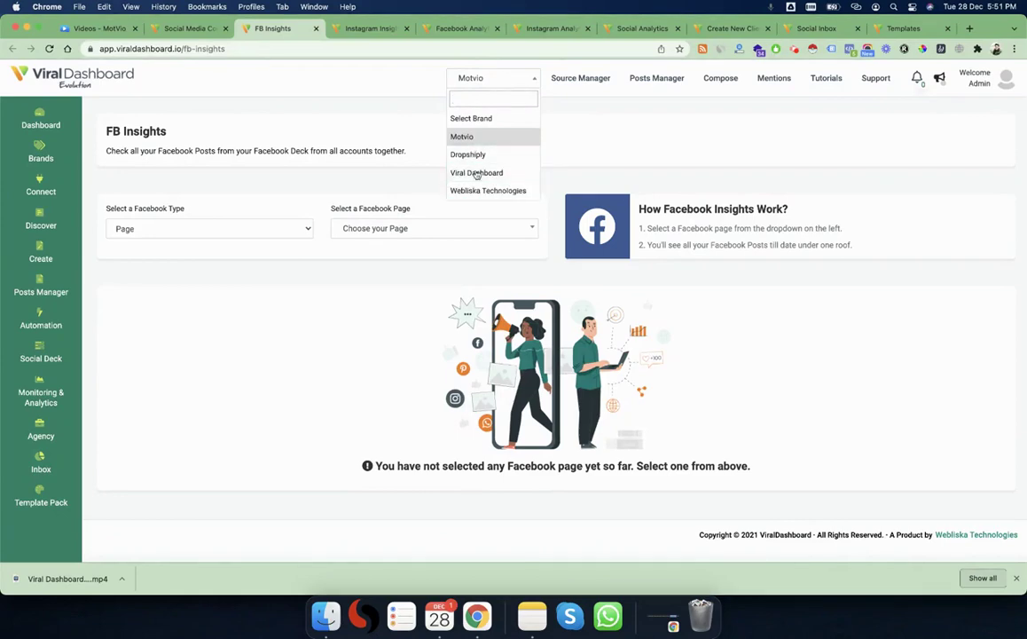
click(484, 192)
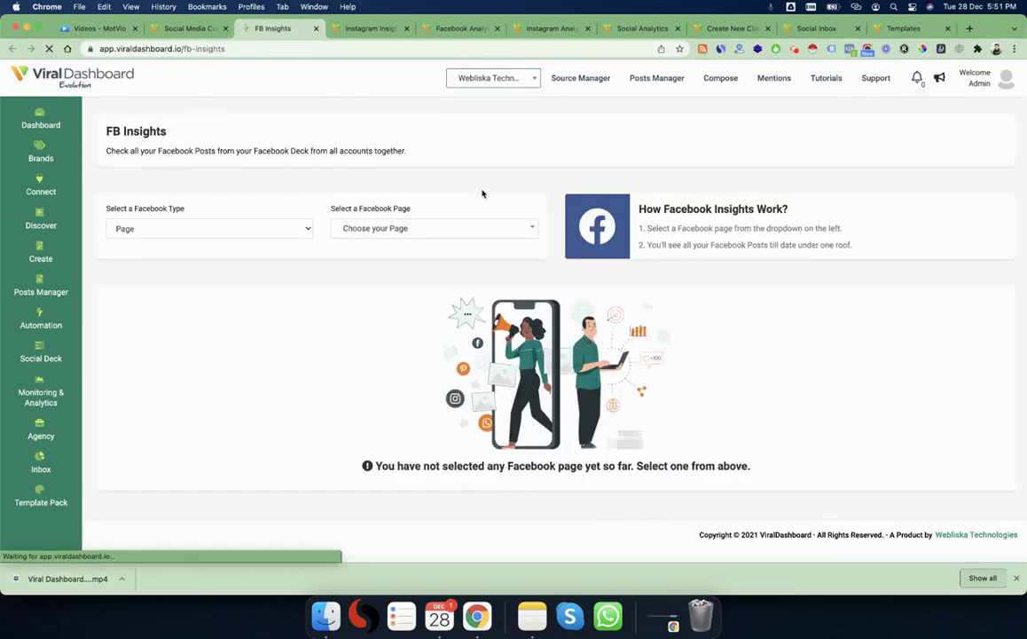
Choose WebLiska Technologies as the Facebook page in FB Insights
click(371, 230)
scroll(396, 330, down, 5)
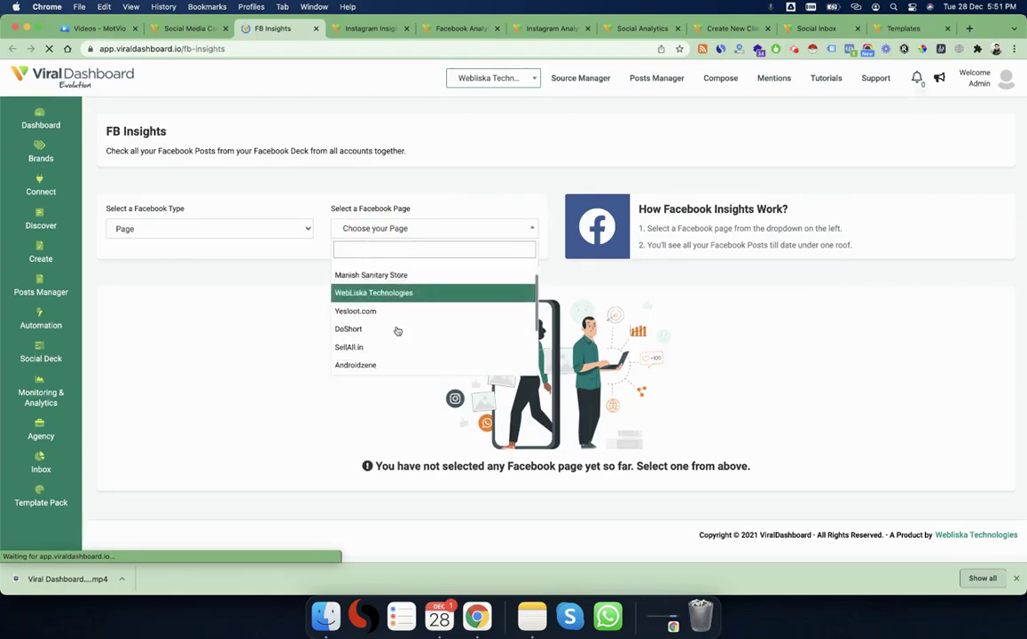
scroll(397, 330, up, 4)
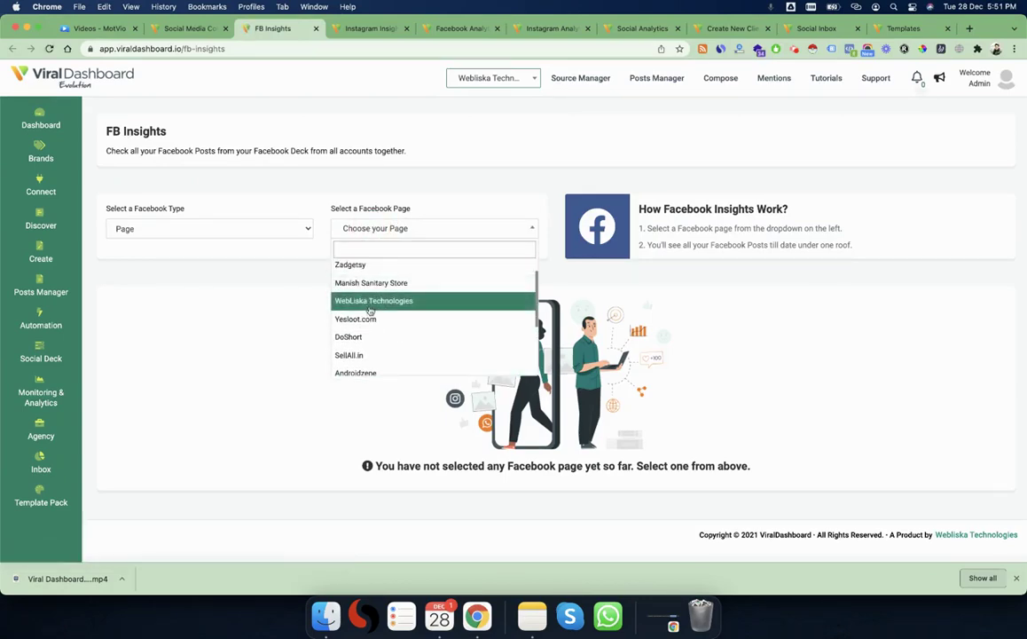
click(391, 302)
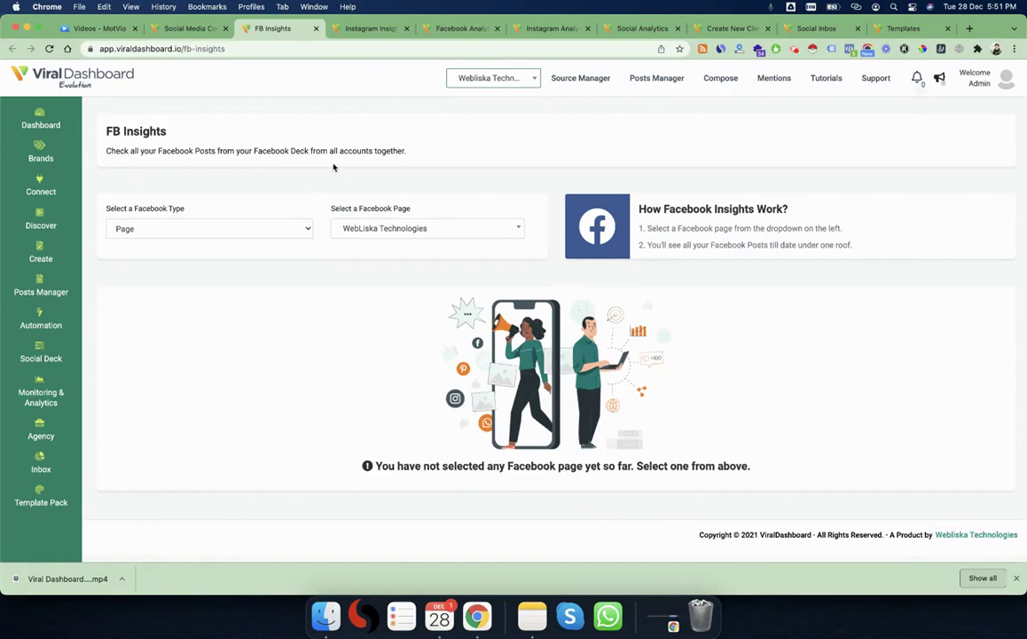
Examine the WebLiska Technologies page's posts in FB Insights
scroll(337, 189, down, 2)
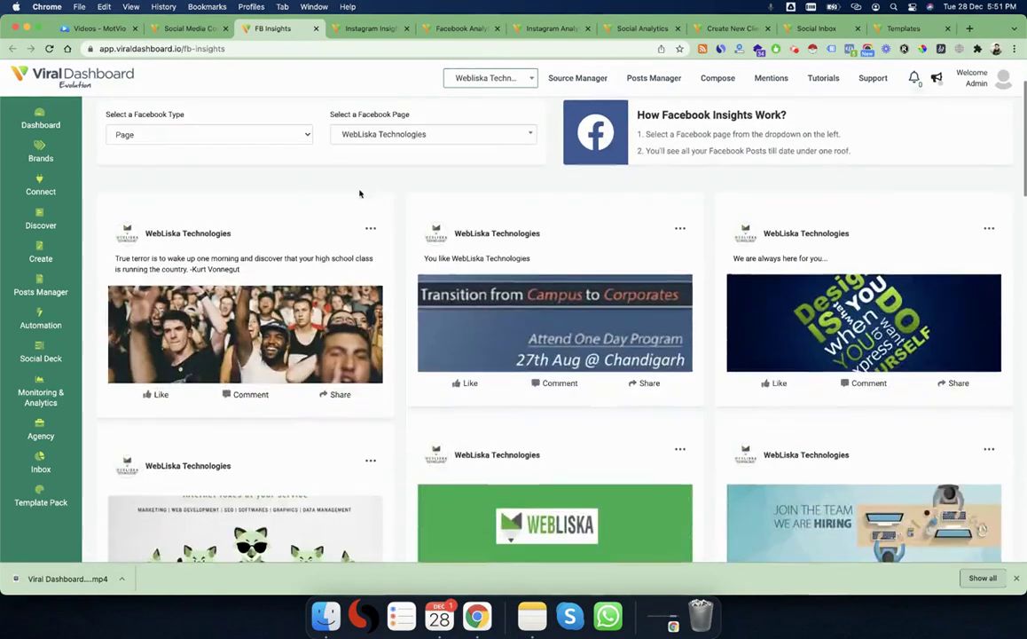
scroll(396, 232, down, 1)
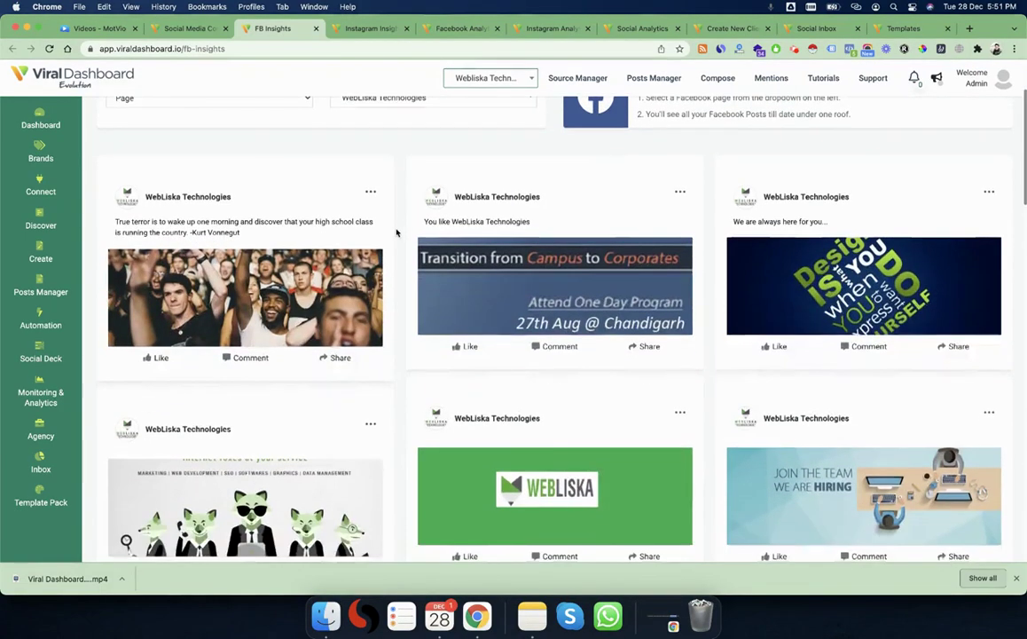
scroll(396, 264, down, 5)
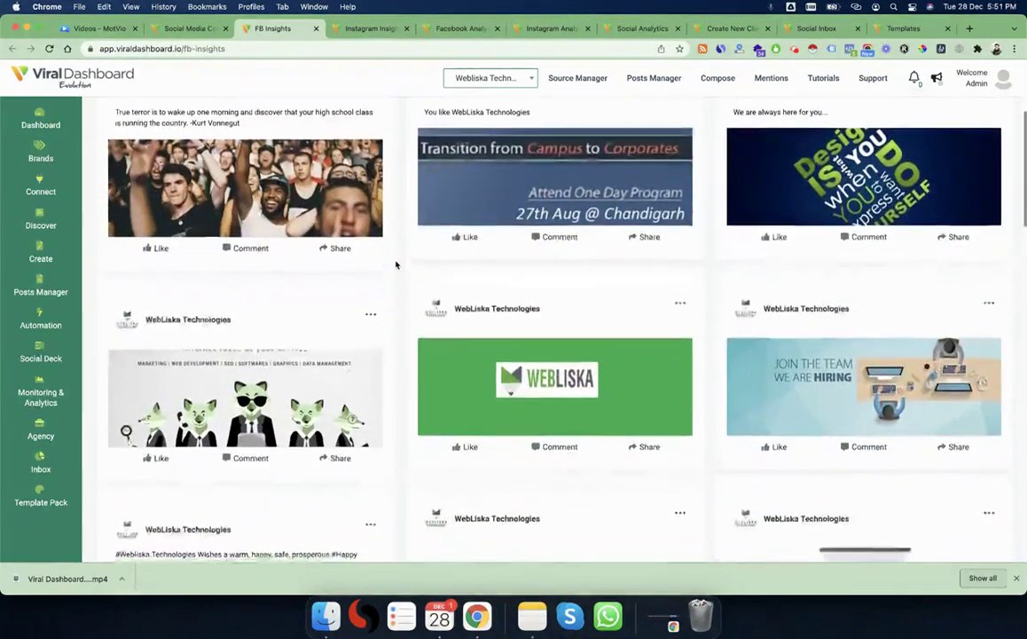
scroll(399, 270, down, 4)
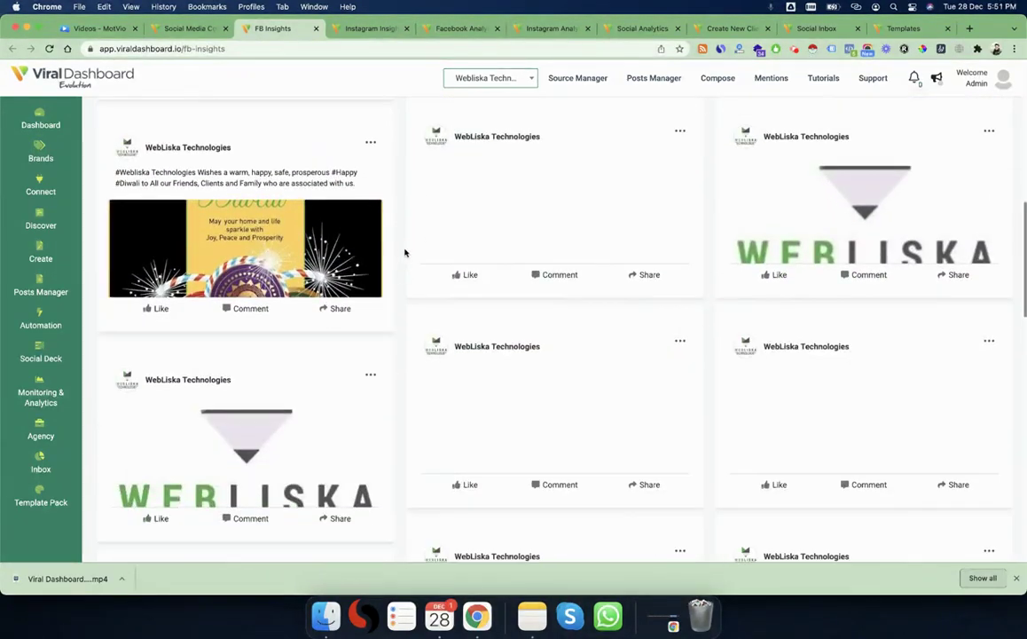
scroll(404, 257, down, 15)
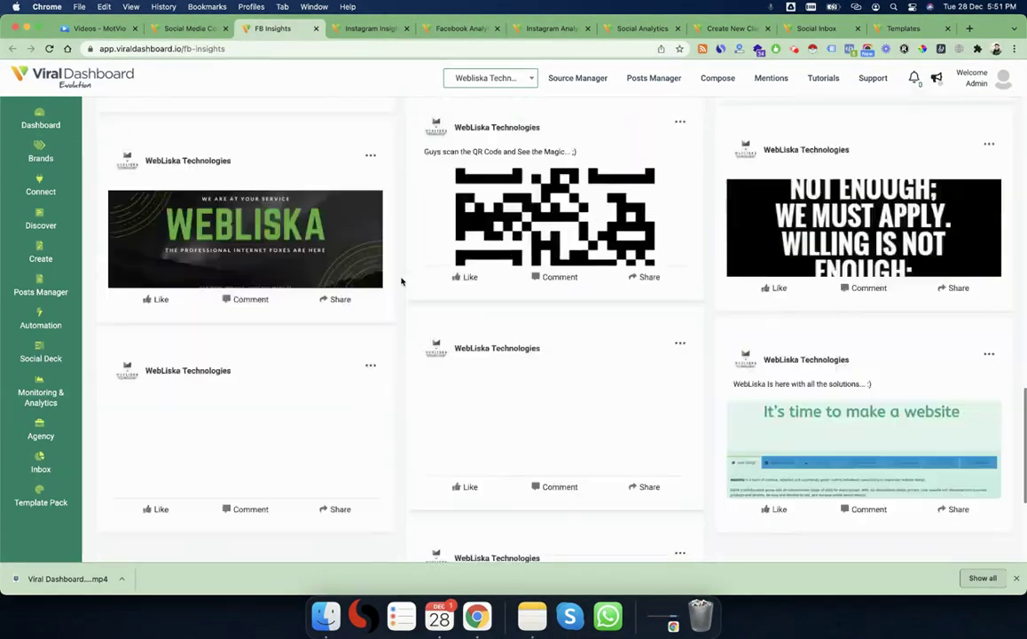
scroll(401, 281, down, 10)
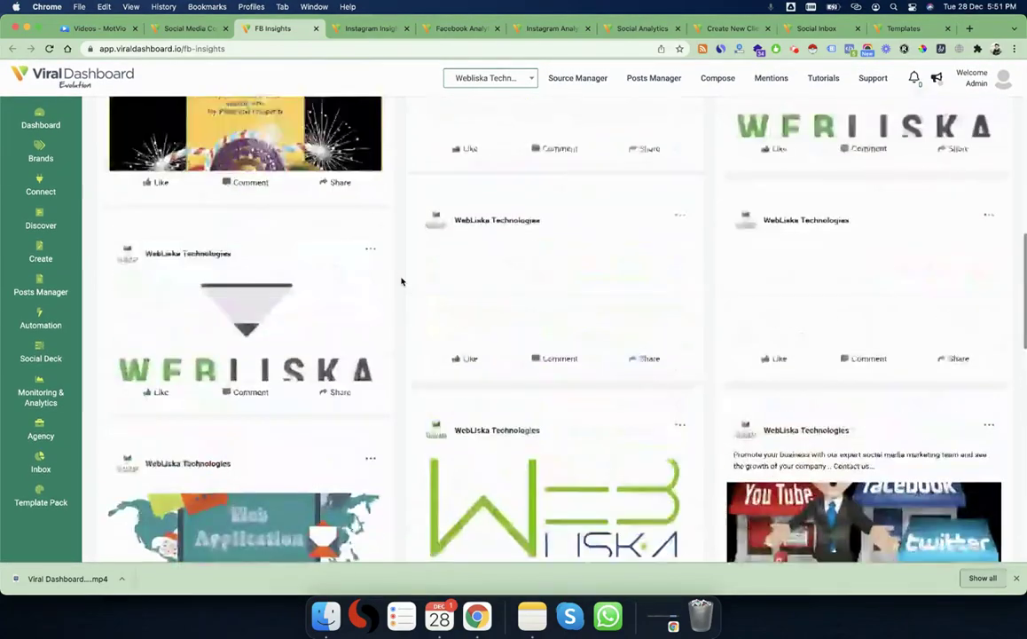
scroll(401, 281, up, 20)
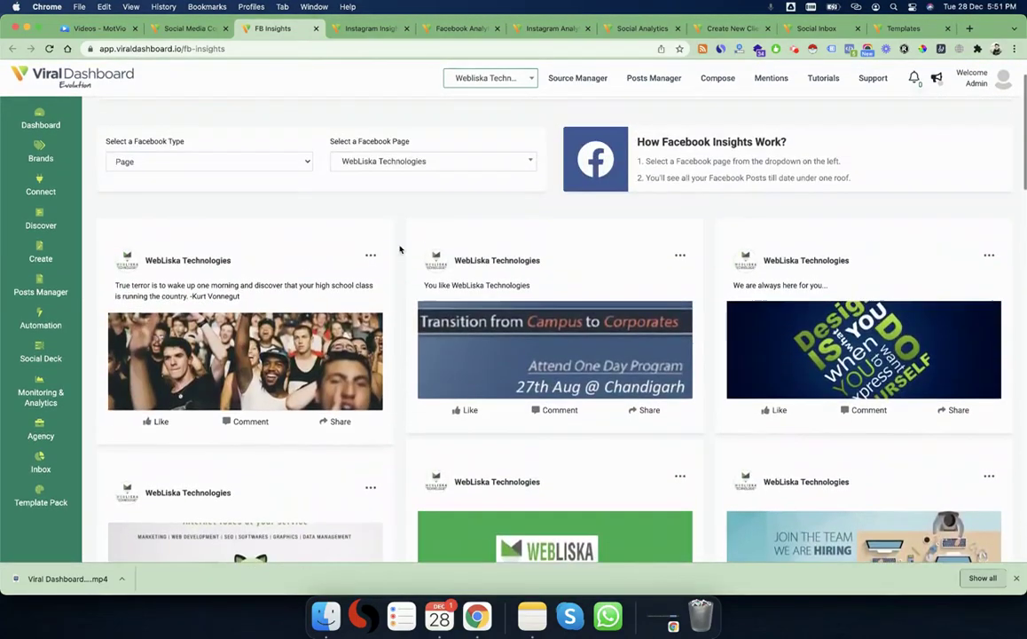
scroll(399, 235, up, 3)
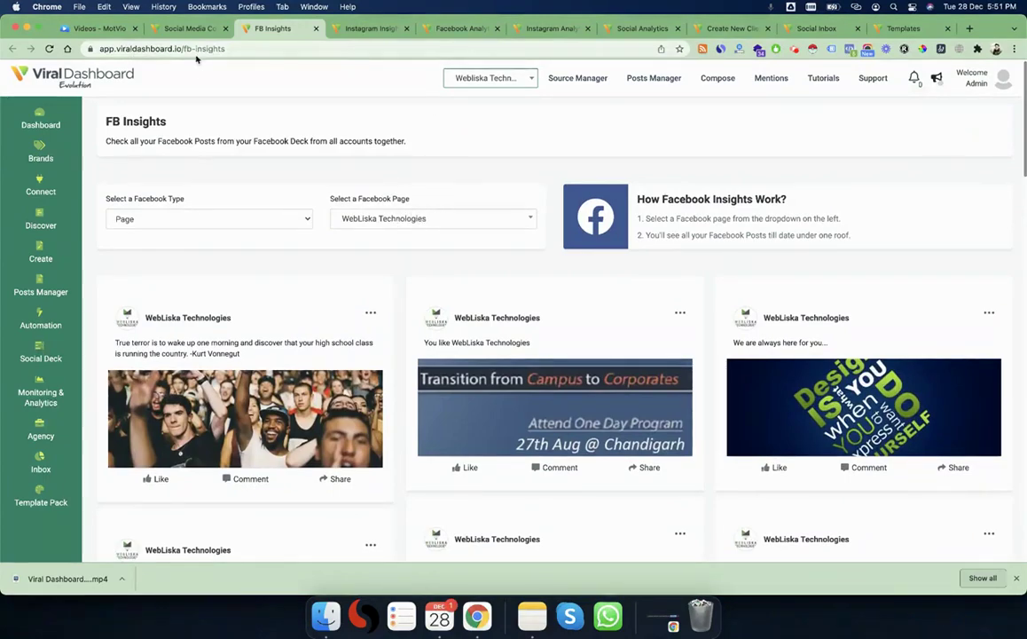
Switch the Facebook page in FB Insights to Viral Dashboard to view its posts
click(399, 219)
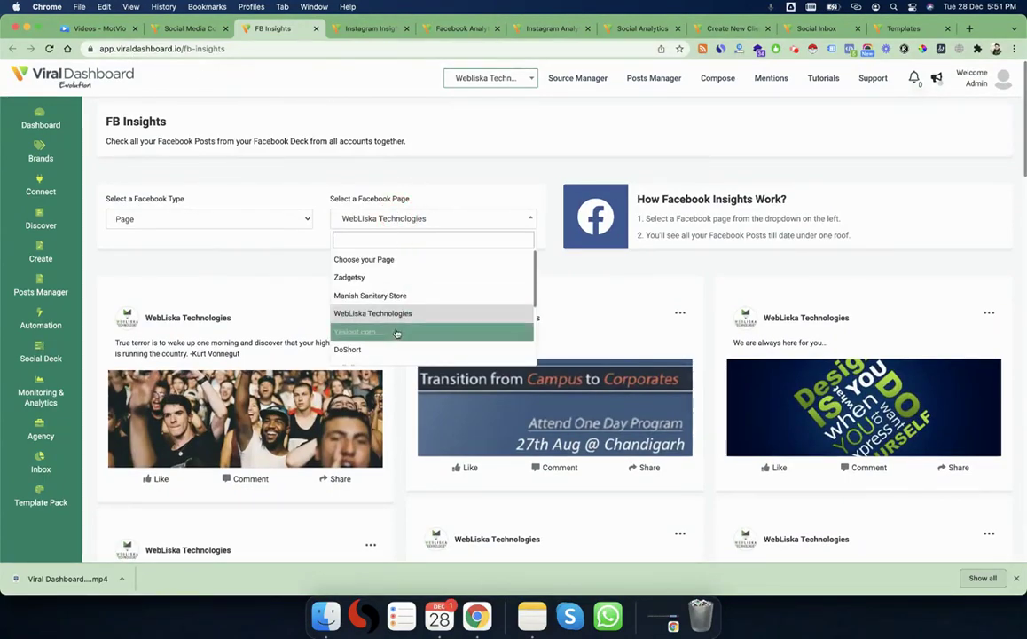
scroll(396, 334, down, 5)
scroll(391, 324, down, 3)
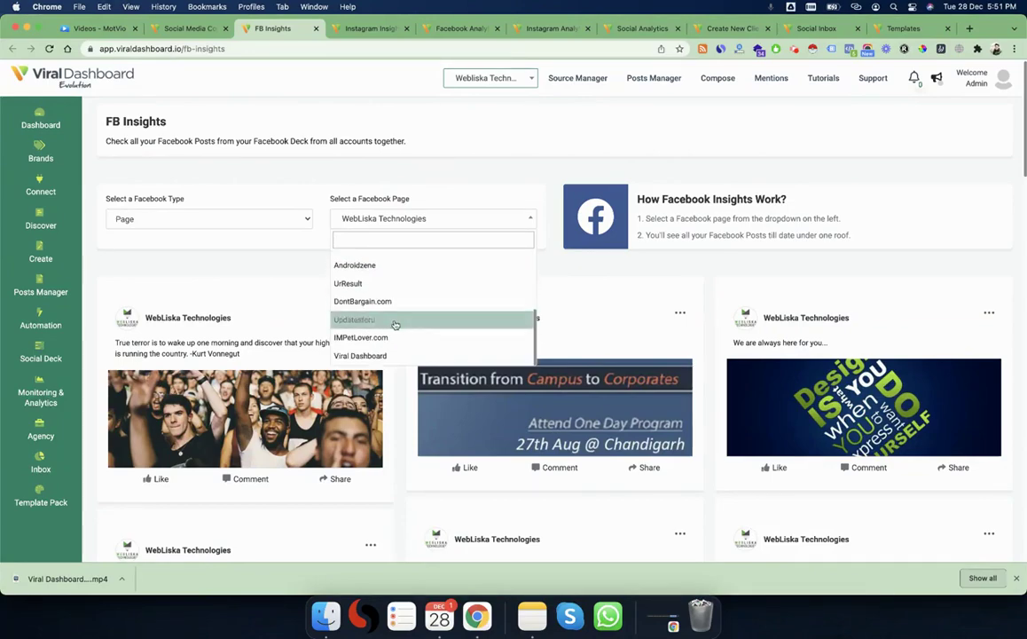
click(365, 335)
click(403, 242)
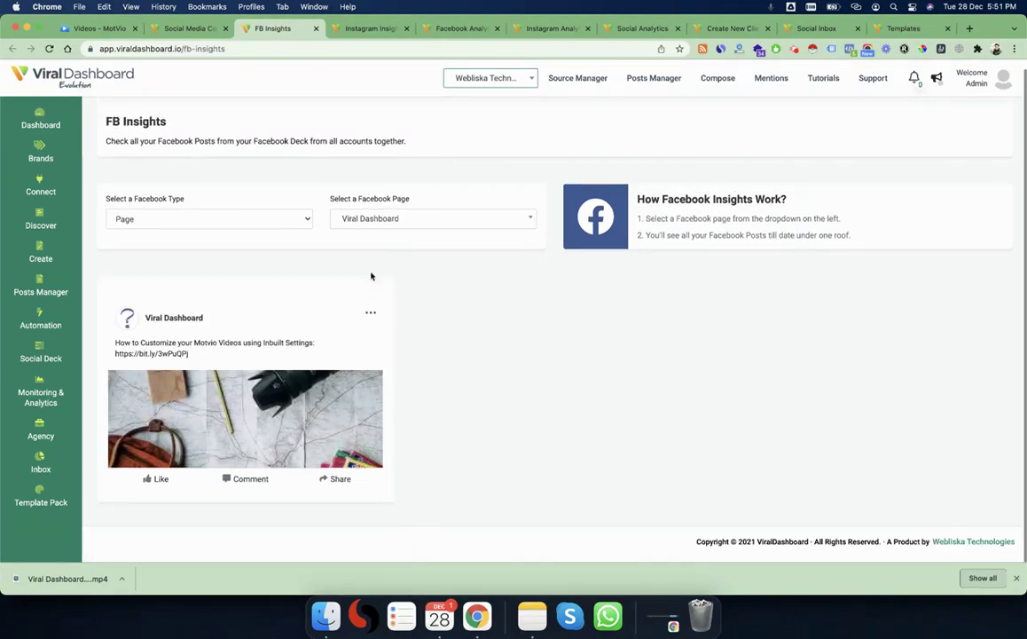
Switch the Facebook page in FB Insights to Zadgetsy and look through its posts
click(383, 219)
scroll(390, 313, up, 5)
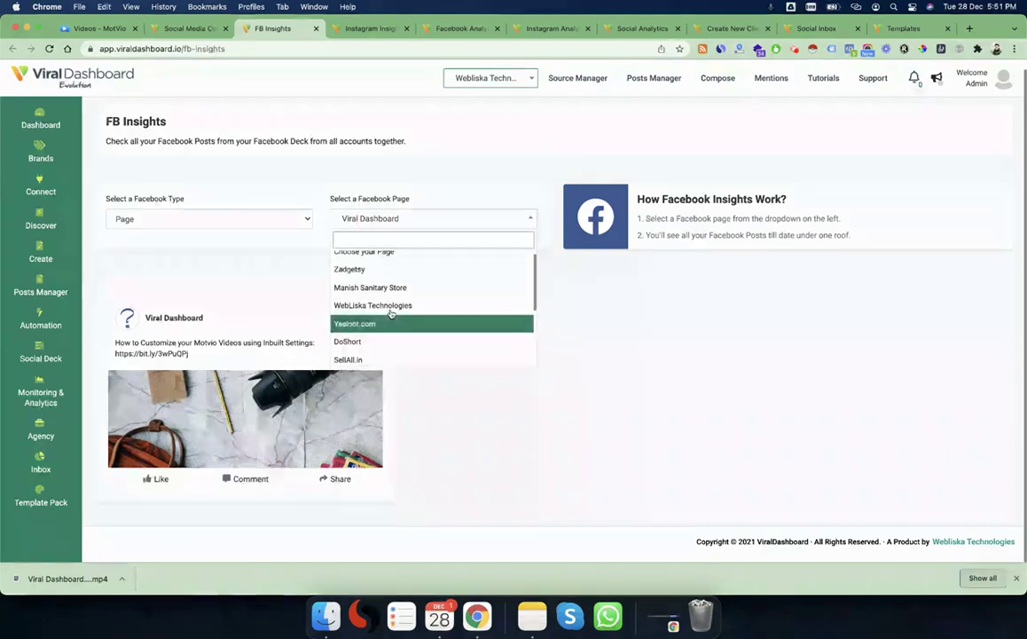
scroll(390, 312, up, 1)
click(355, 277)
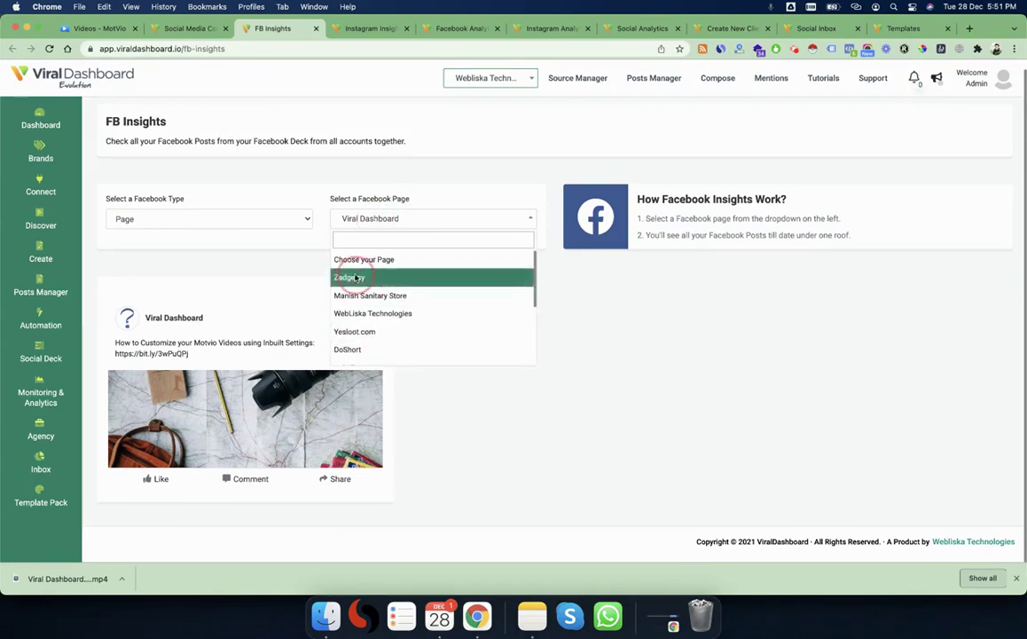
click(371, 162)
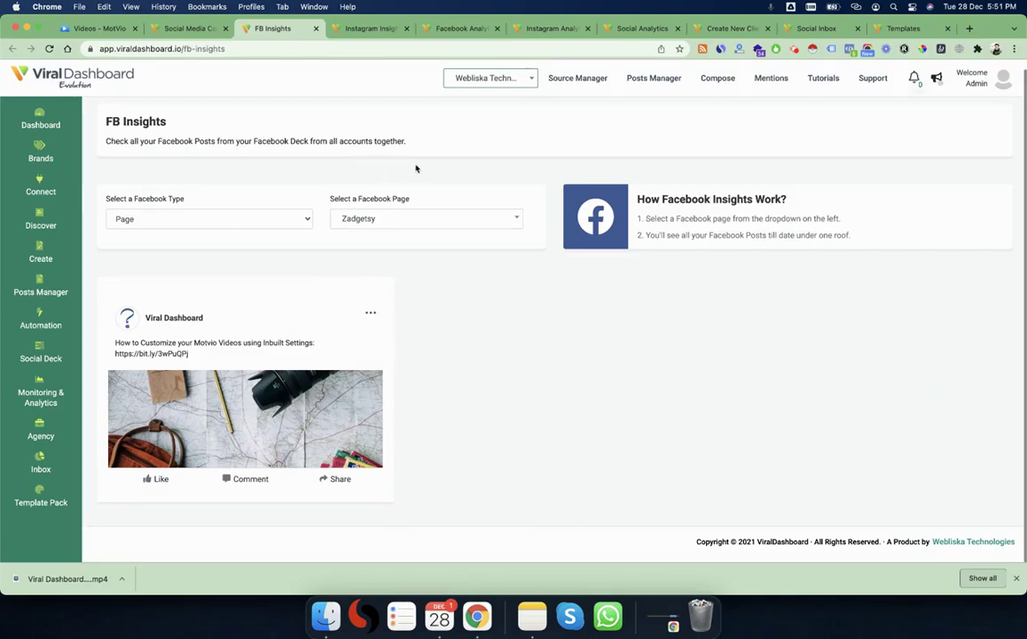
scroll(408, 305, down, 5)
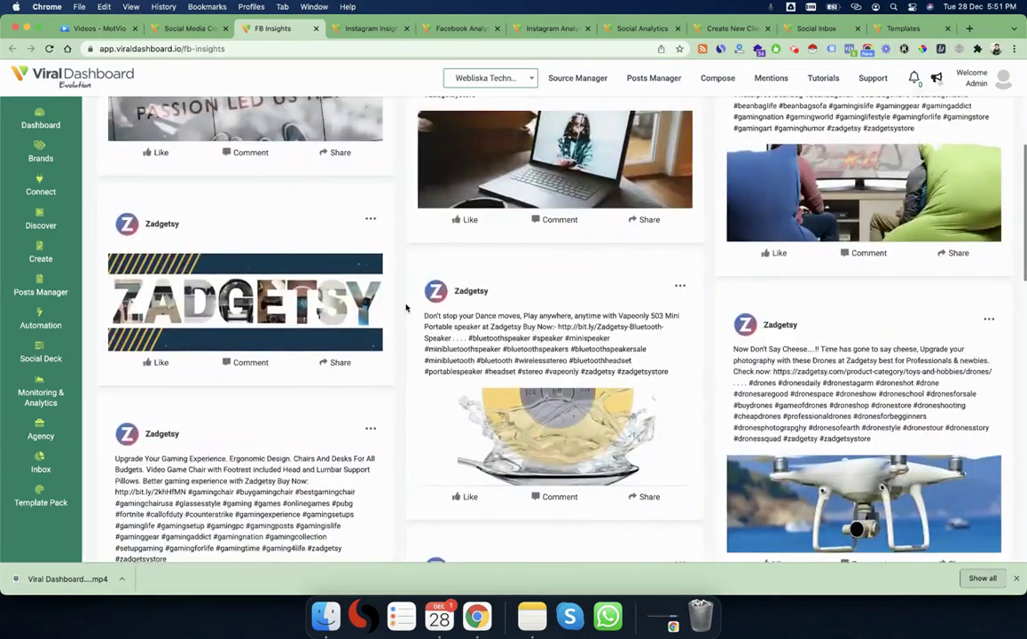
scroll(406, 307, down, 10)
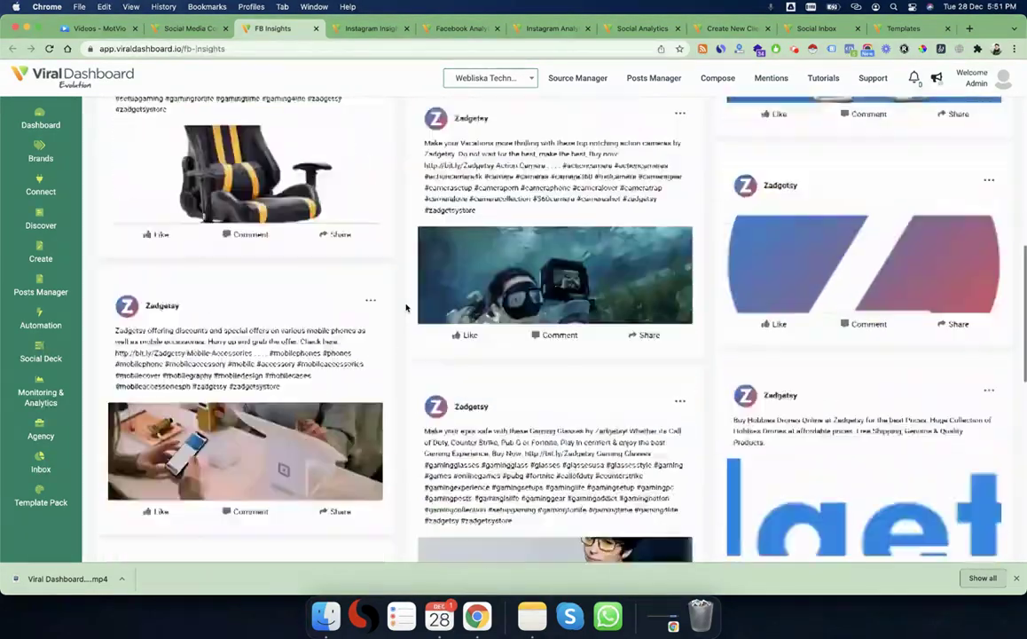
scroll(406, 306, up, 15)
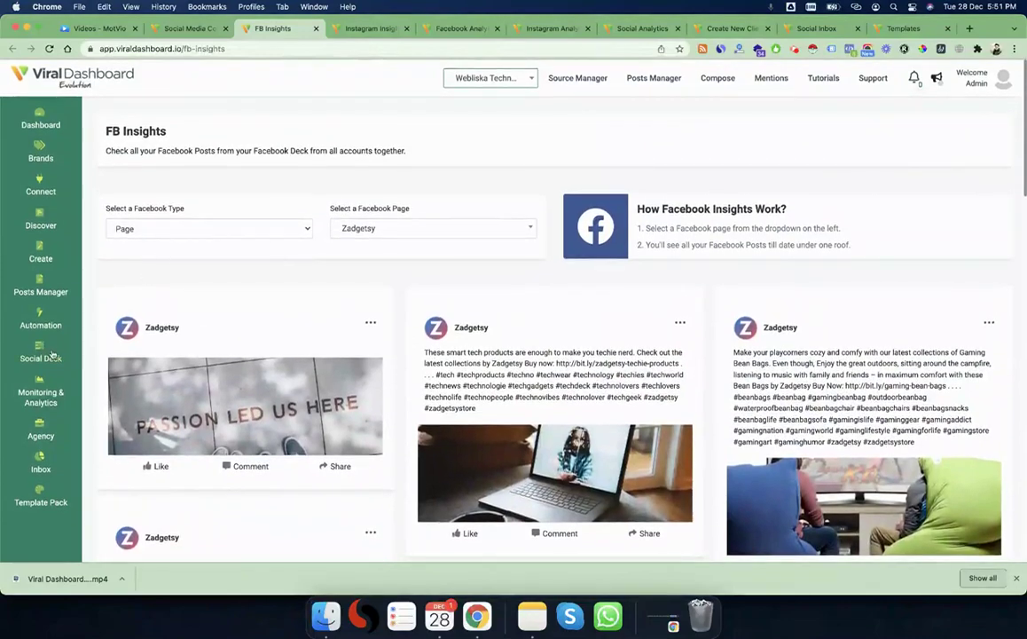
View the Social Deck insights options, and close the Instagram Insights and FB Insights pages to reach Facebook Analytics
click(48, 355)
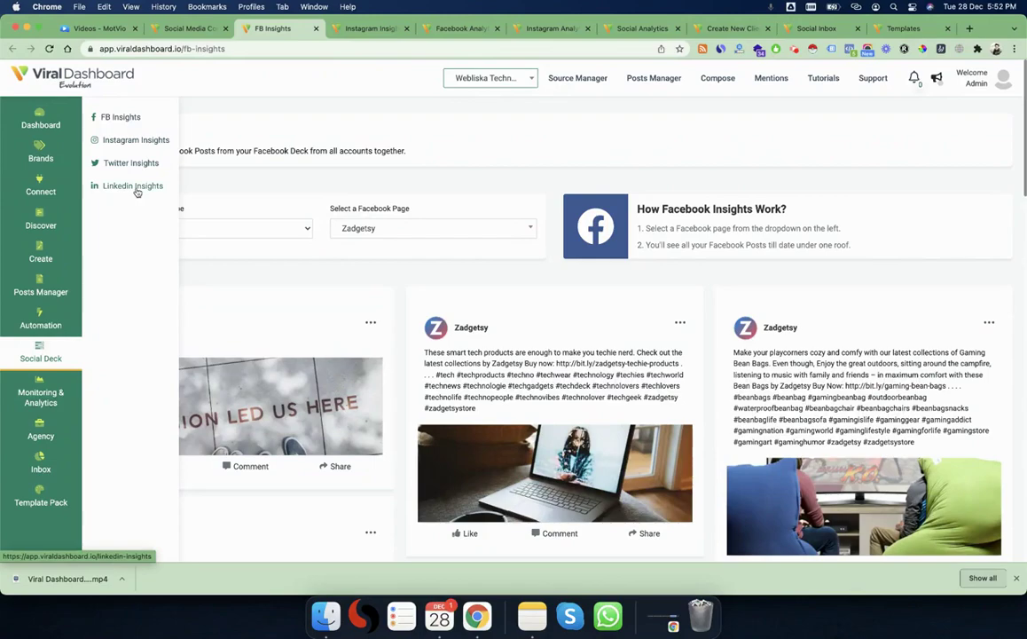
click(396, 34)
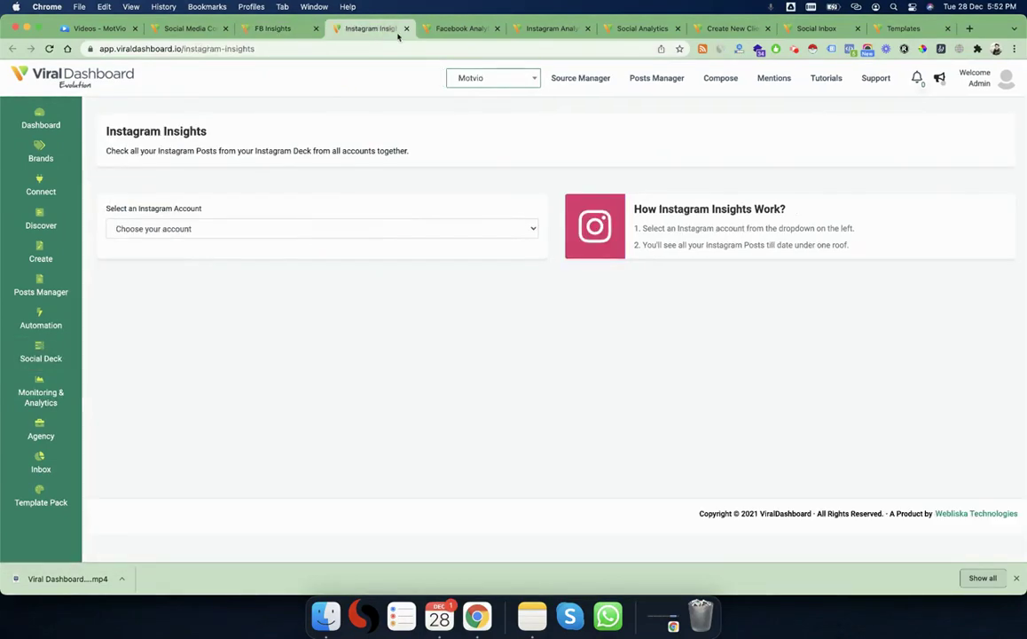
click(407, 29)
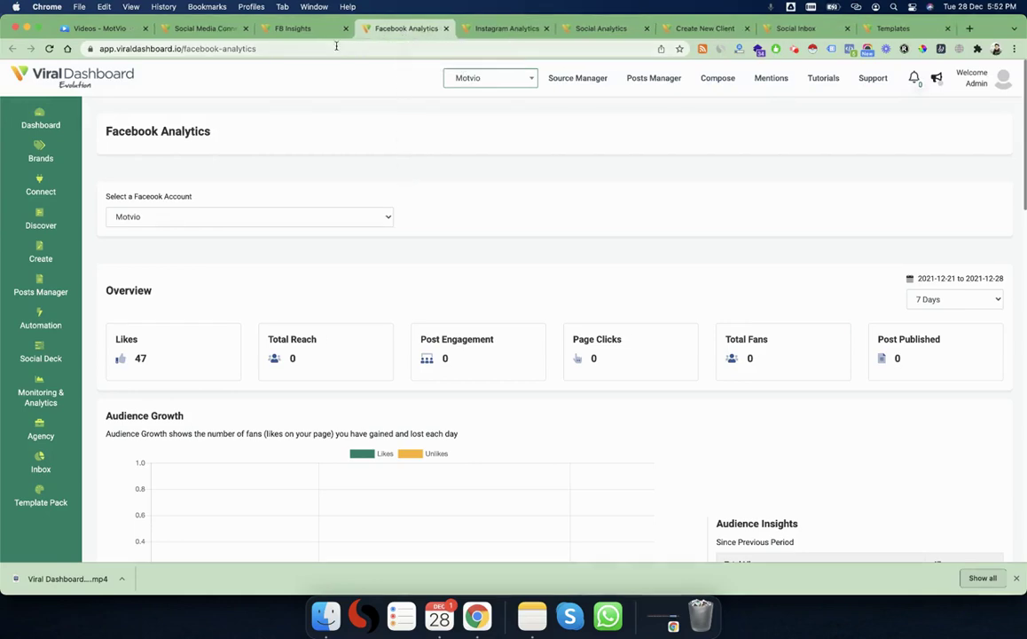
click(341, 32)
click(345, 30)
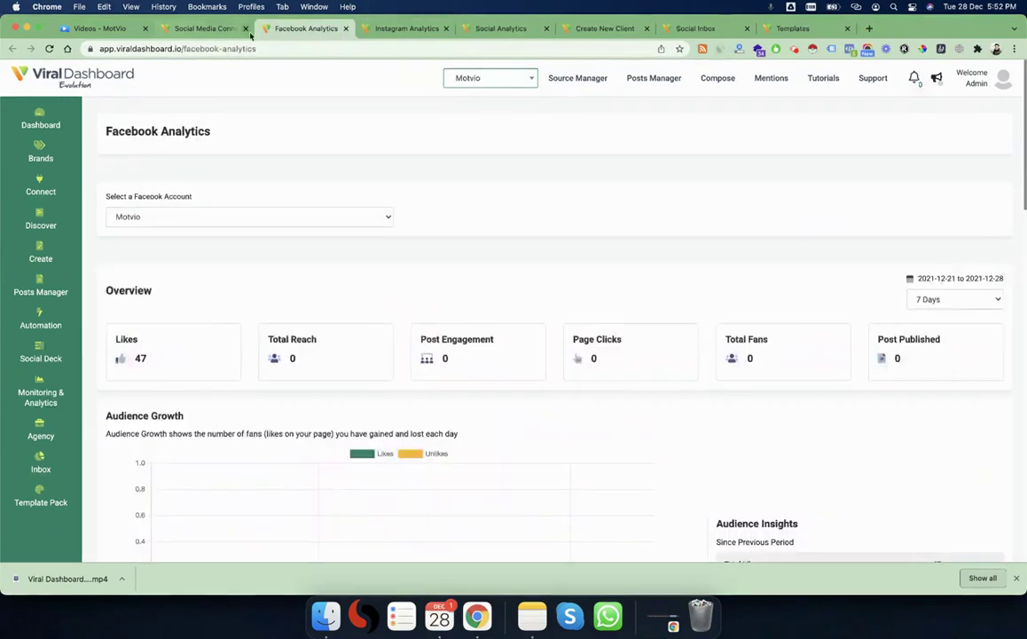
Check the Facebook Analytics overview and the Monitoring & Analytics options
scroll(90, 304, down, 1)
scroll(51, 287, down, 1)
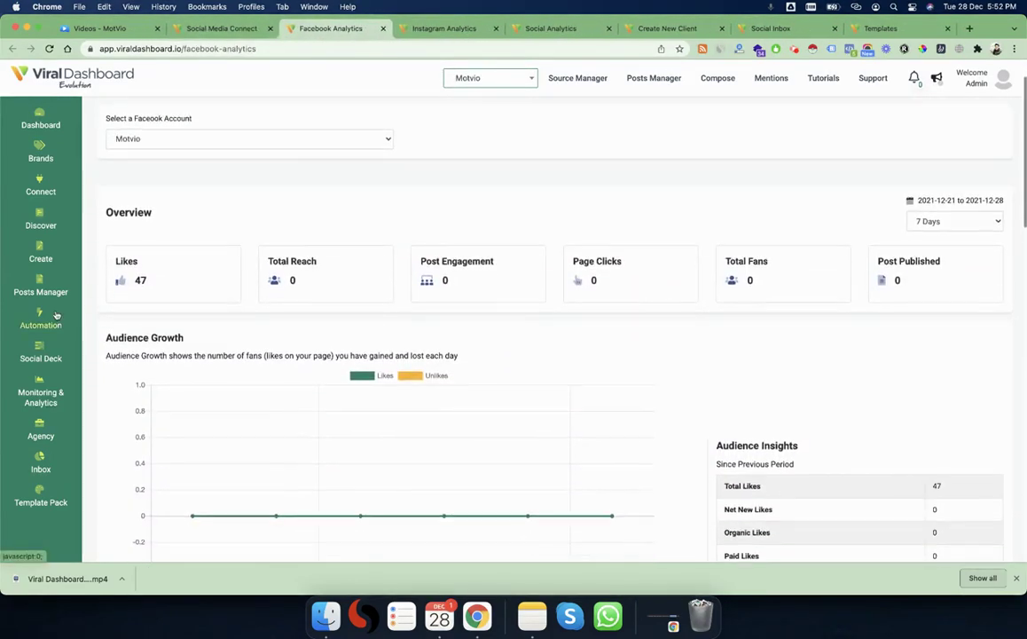
click(44, 392)
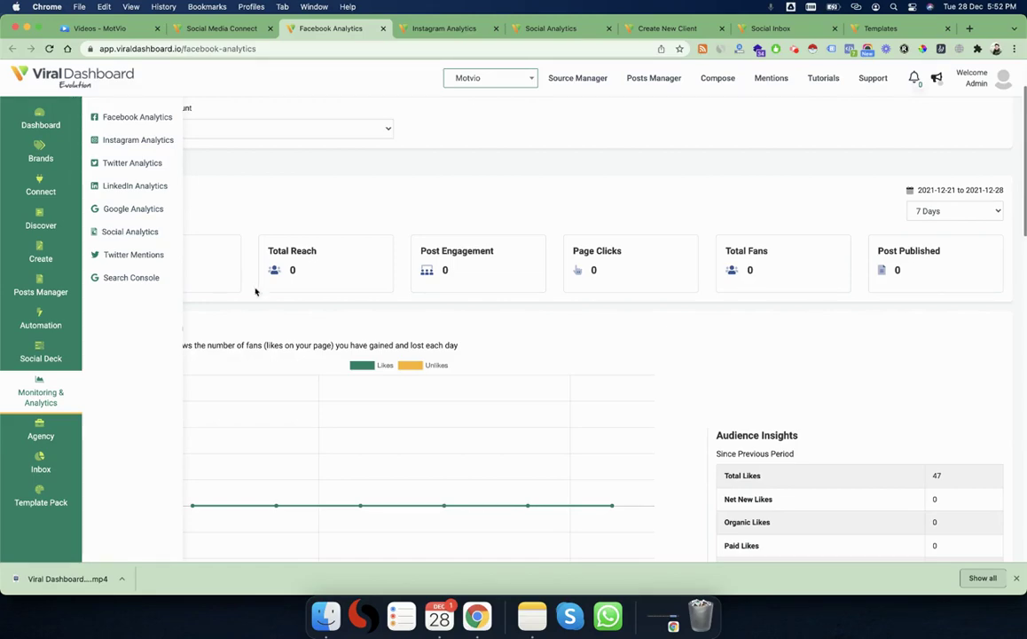
scroll(282, 225, up, 3)
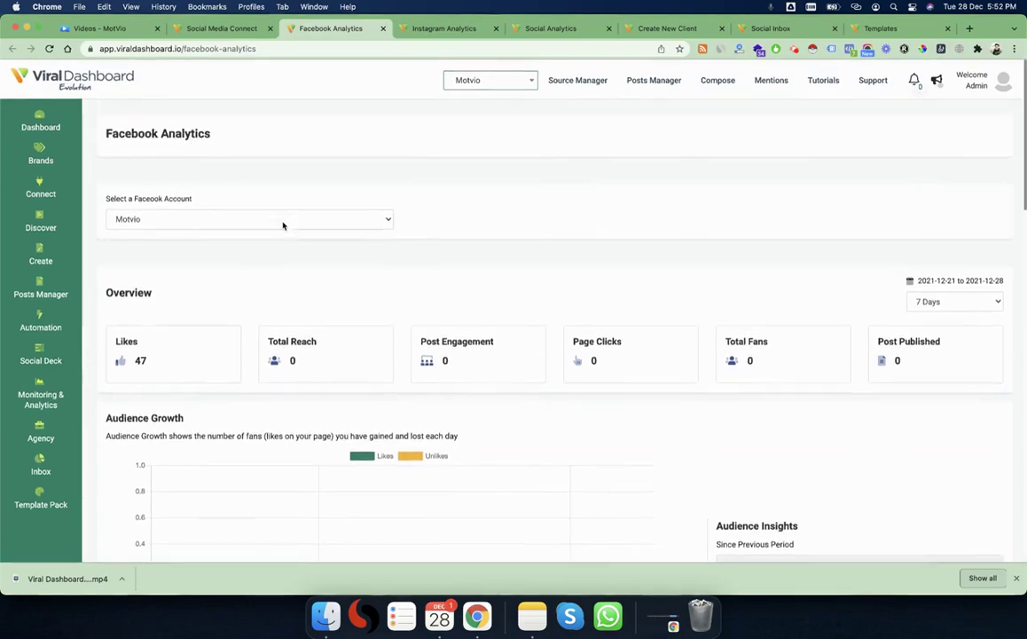
Reload Facebook Analytics for the Webliska Technologies brand and select the WebLiskaTechnologies Facebook account
click(48, 48)
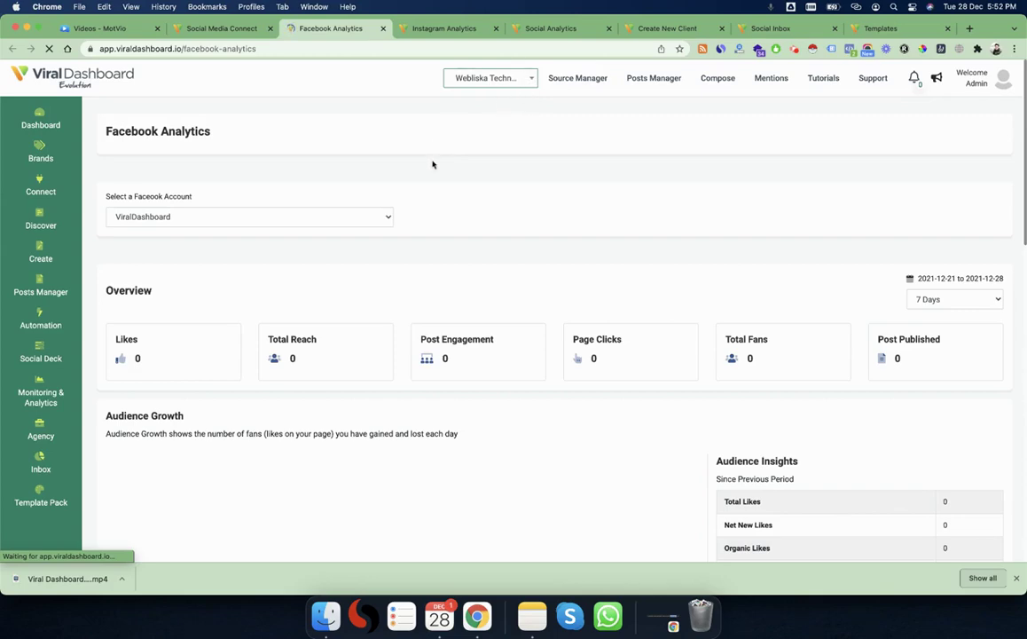
click(454, 175)
scroll(454, 176, down, 1)
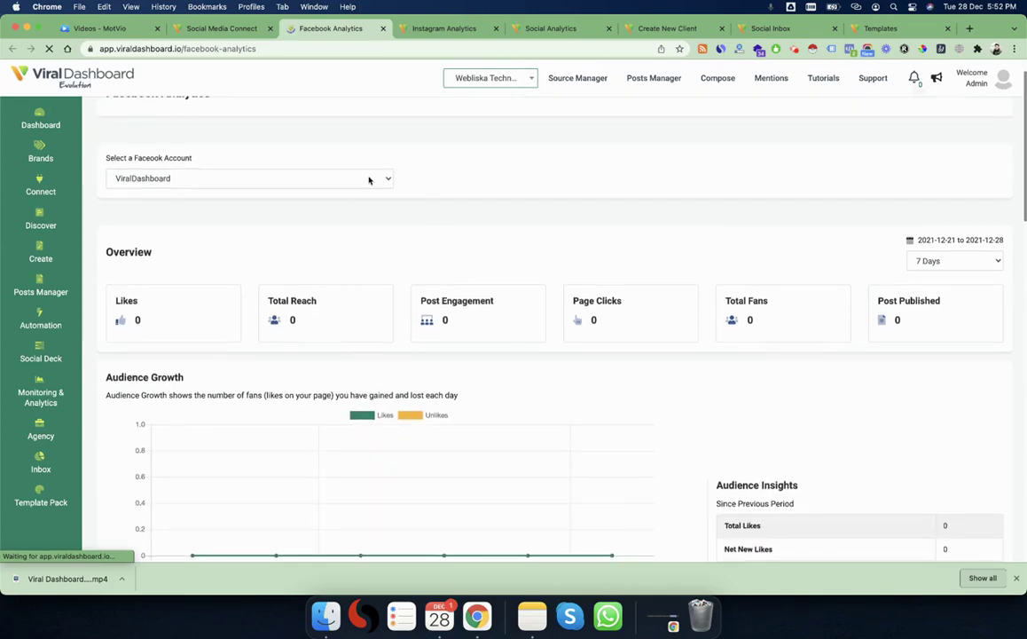
click(323, 177)
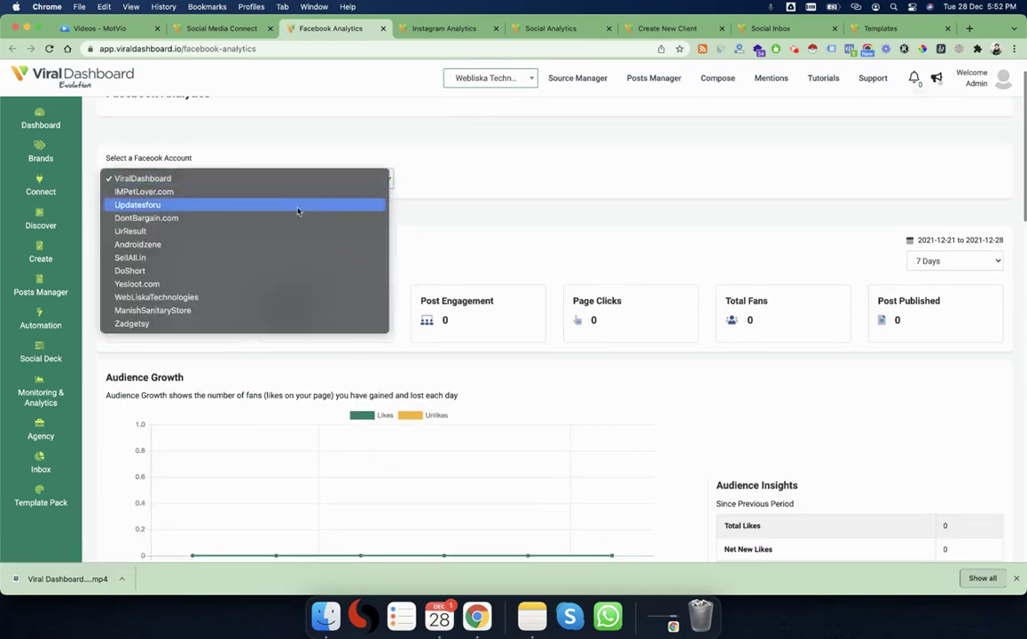
click(237, 299)
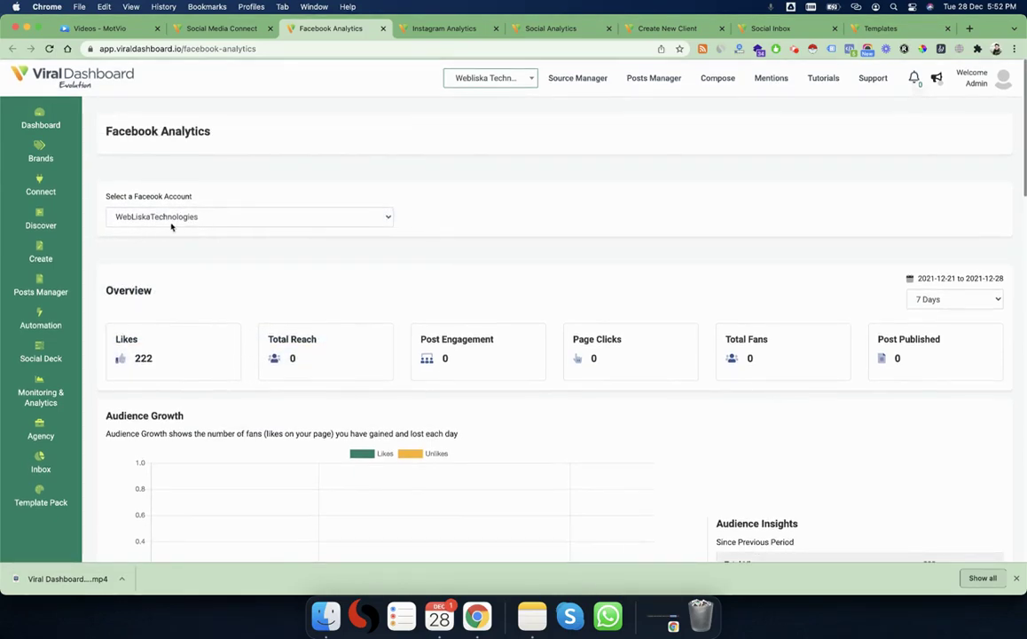
click(183, 218)
click(484, 222)
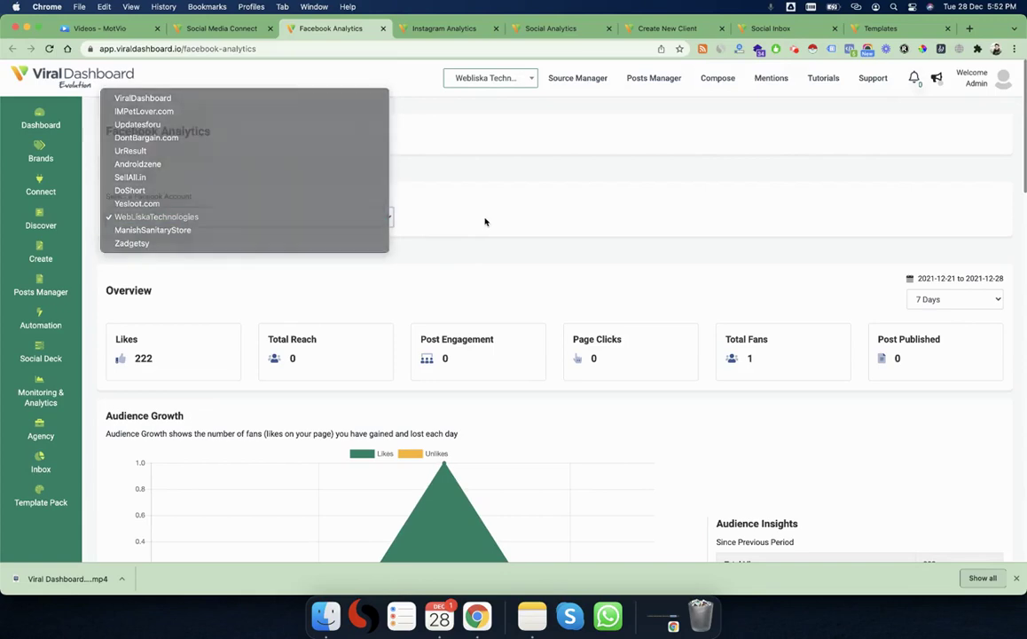
Review the account's overview and audience growth, and set the reporting period to 30 Days
scroll(361, 261, down, 2)
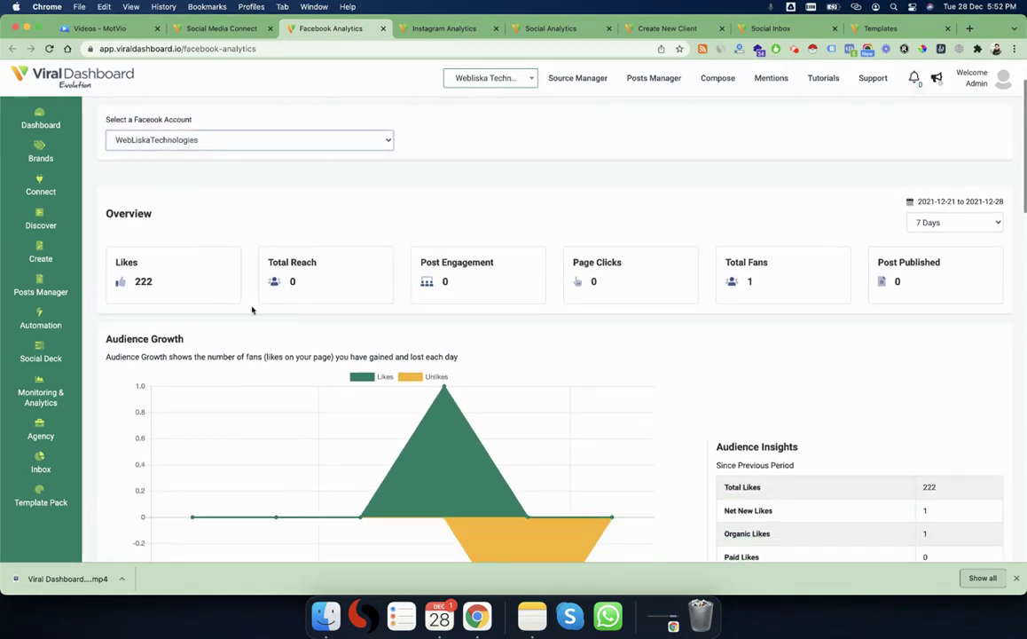
scroll(360, 268, down, 2)
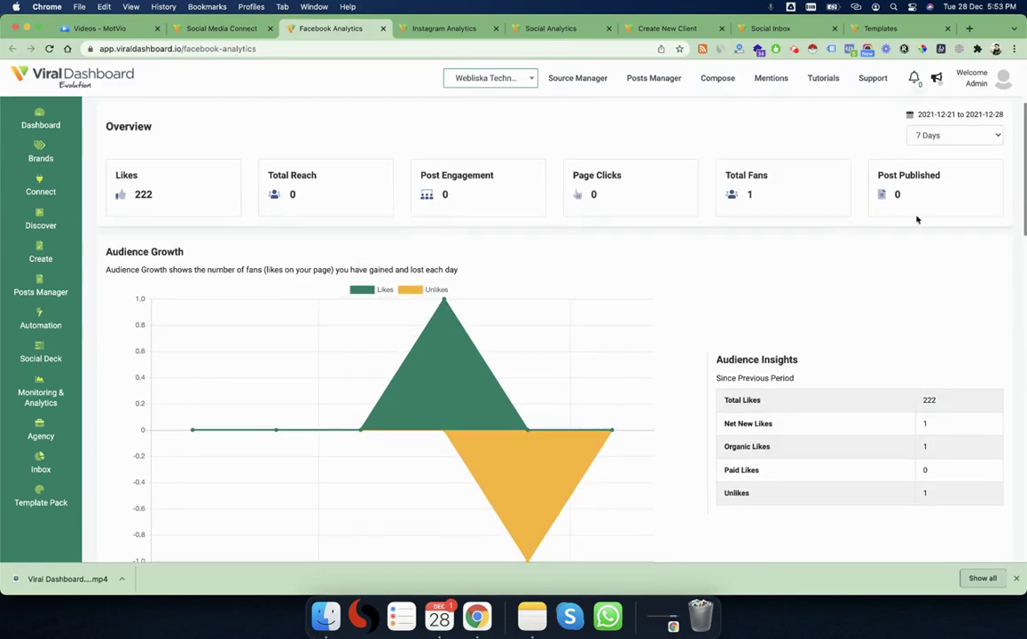
click(973, 136)
click(930, 149)
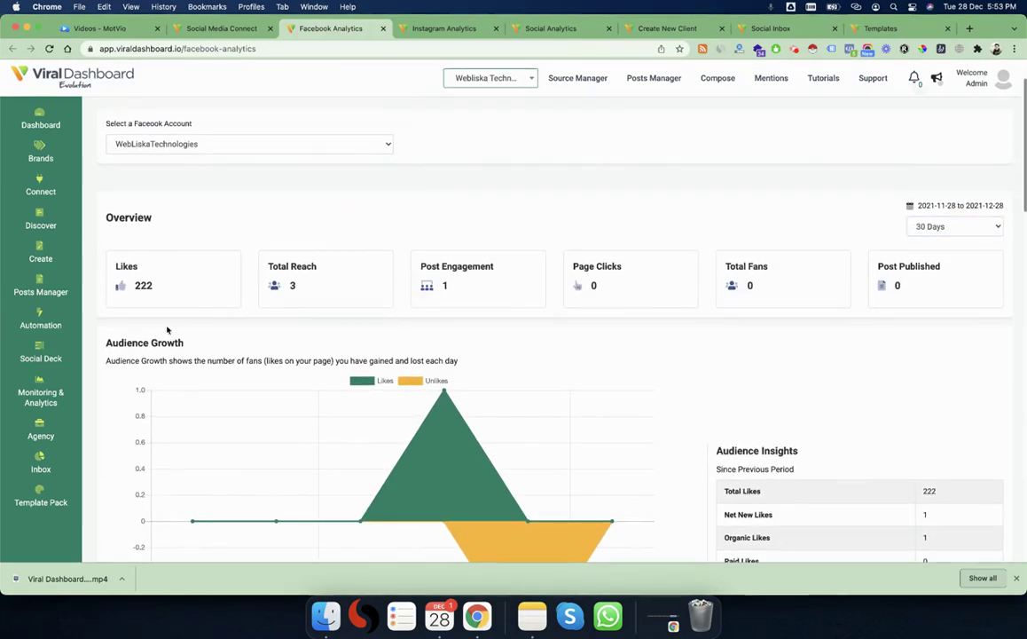
Review the WebLiskaTechnologies audience growth, engagement, active fans, demographics, location, post performance and popular hashtags sections in Facebook Analytics
scroll(532, 319, down, 3)
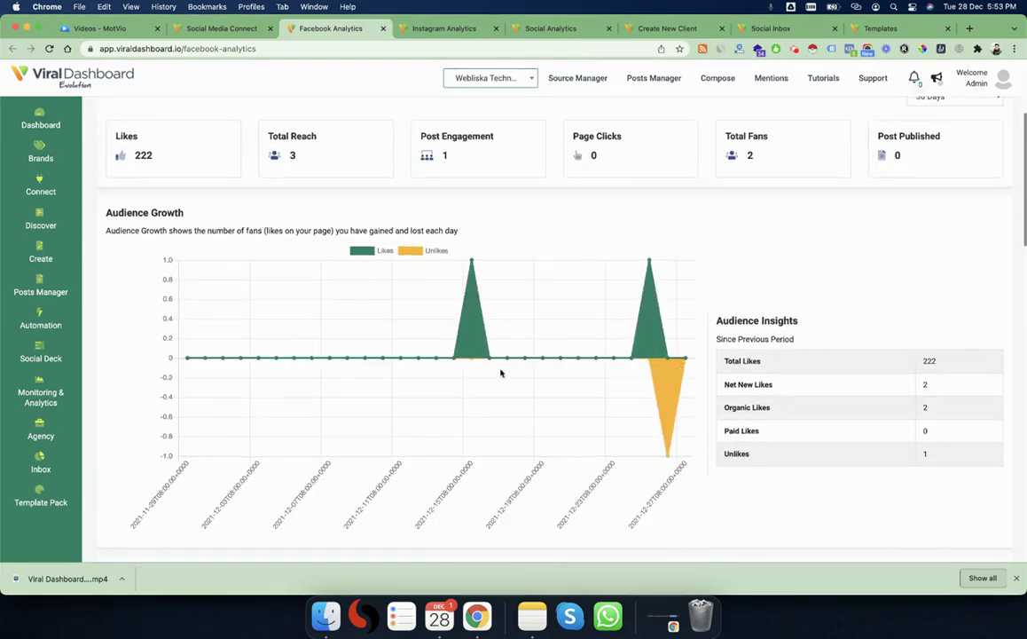
scroll(500, 372, down, 3)
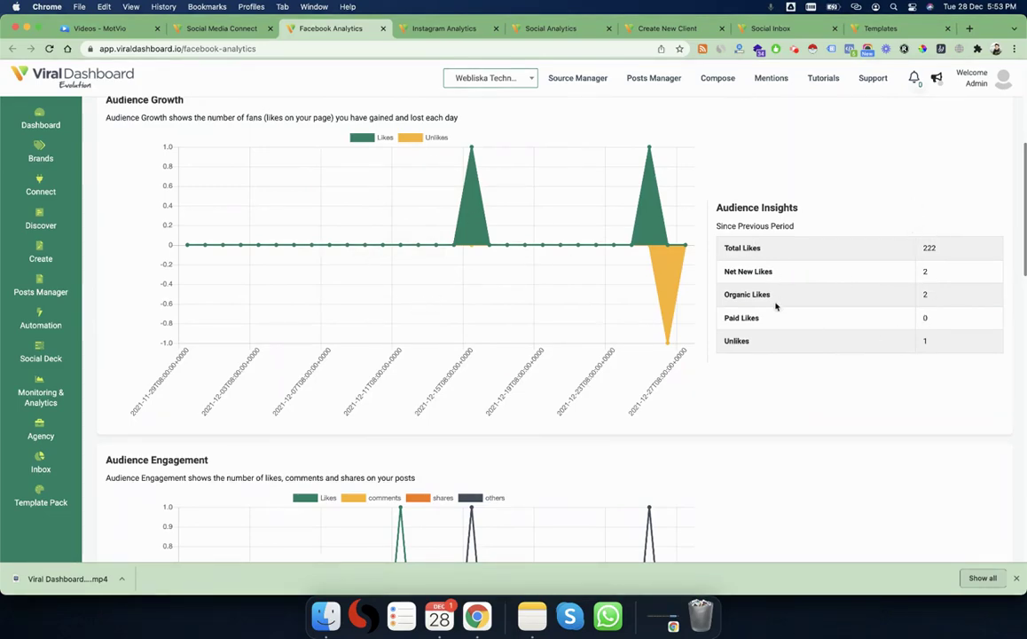
scroll(532, 319, down, 7)
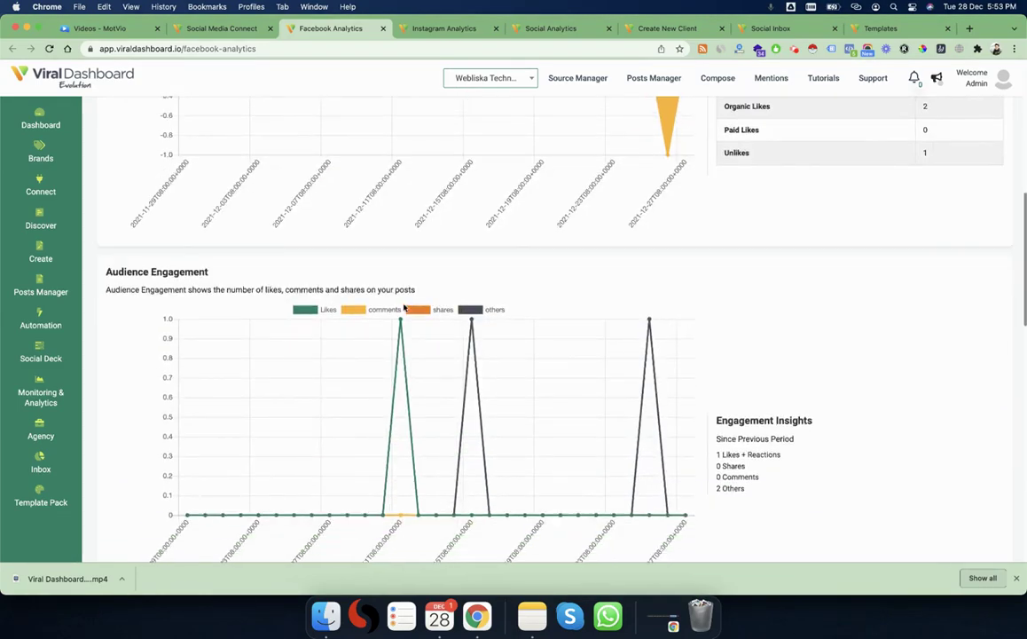
scroll(441, 382, down, 6)
scroll(448, 351, down, 5)
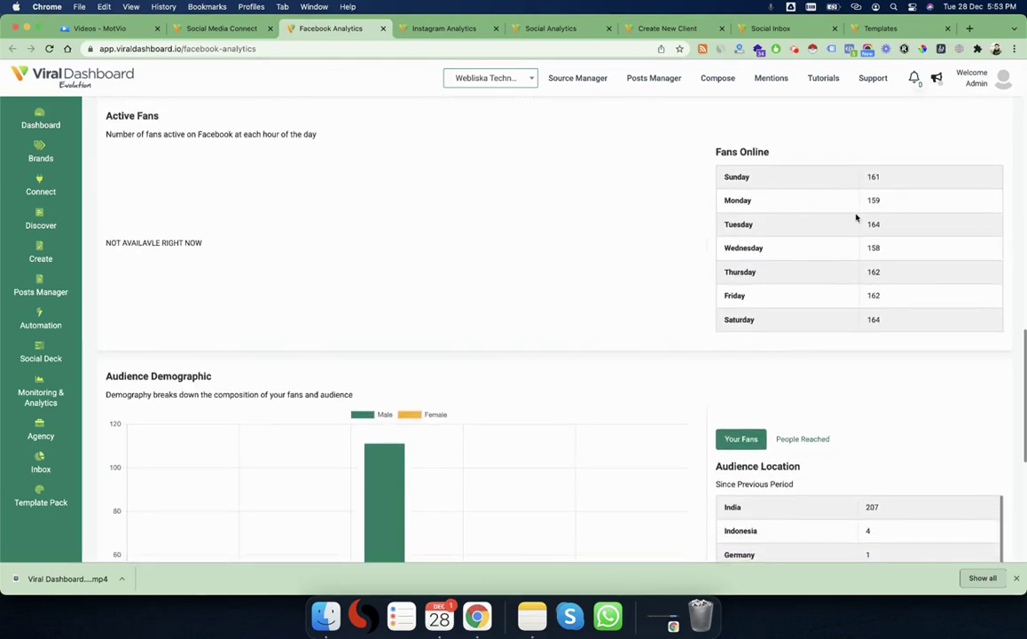
scroll(435, 333, down, 5)
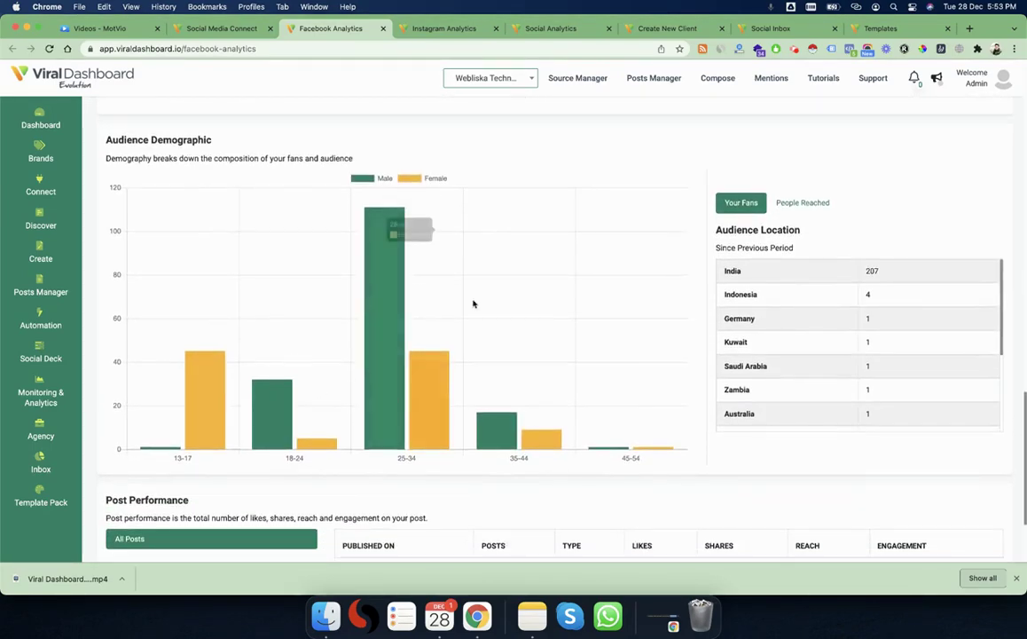
scroll(744, 253, down, 1)
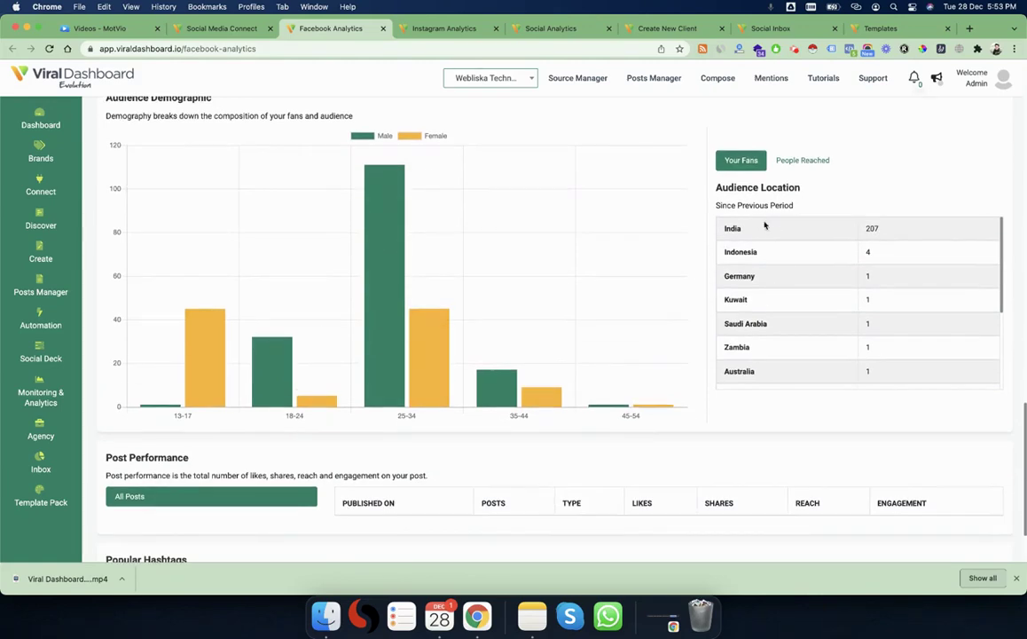
scroll(495, 284, down, 2)
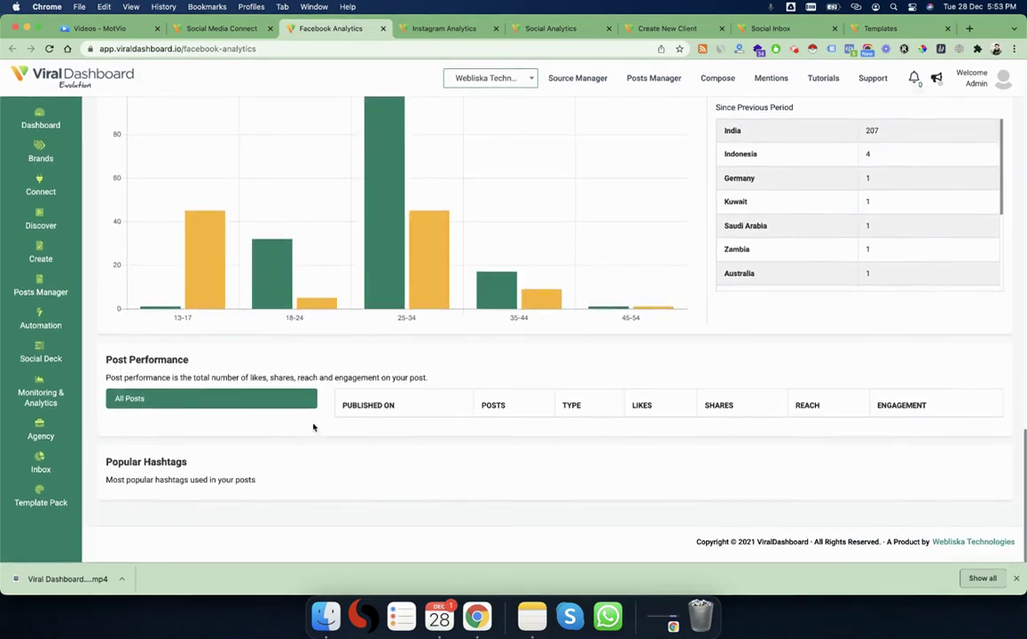
scroll(495, 321, up, 1)
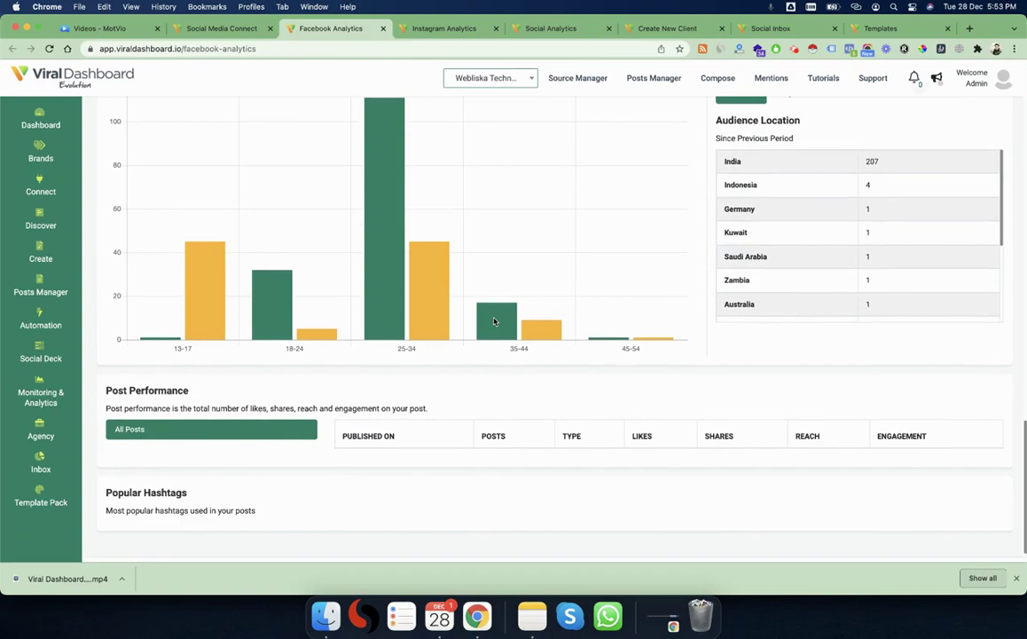
scroll(494, 322, up, 5)
scroll(495, 321, up, 8)
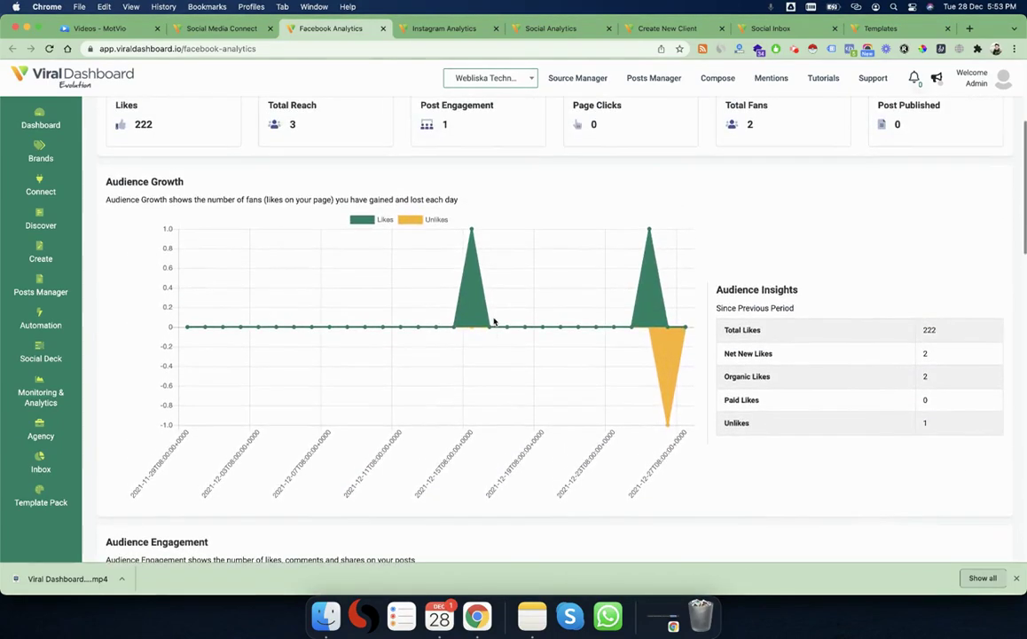
Switch the Facebook Analytics report to the Zadgetsy account and review its overview, audience growth and audience insights
scroll(456, 322, up, 4)
click(197, 172)
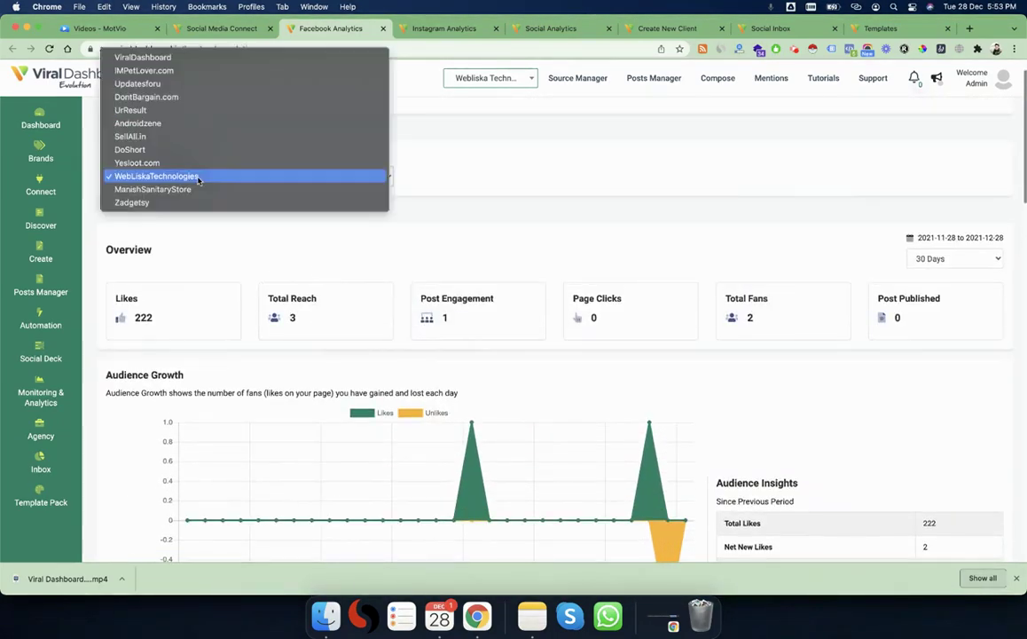
click(173, 203)
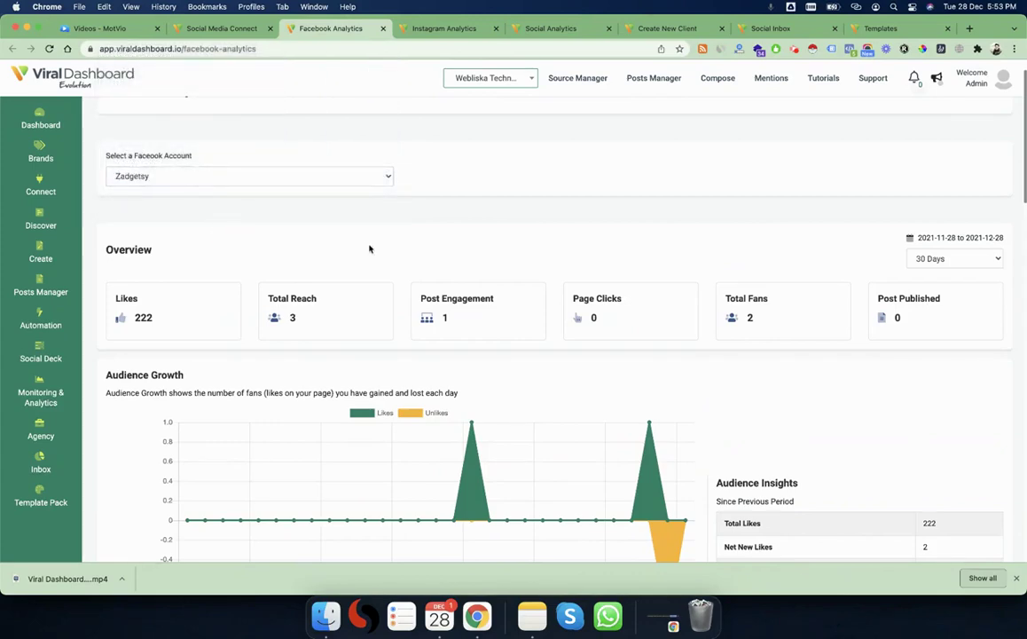
scroll(260, 257, down, 1)
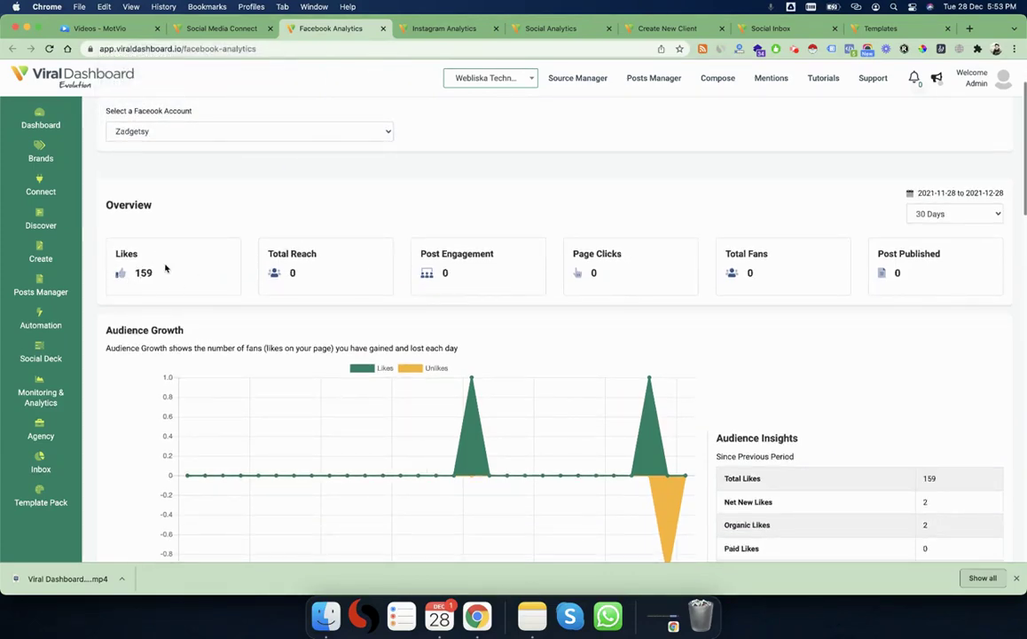
scroll(335, 225, up, 1)
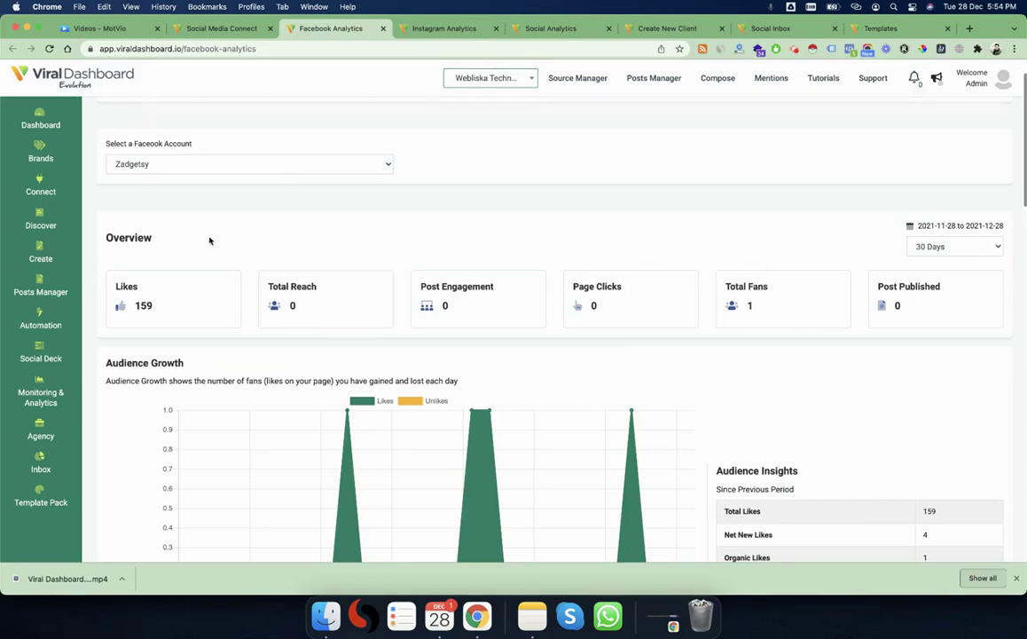
scroll(209, 238, down, 2)
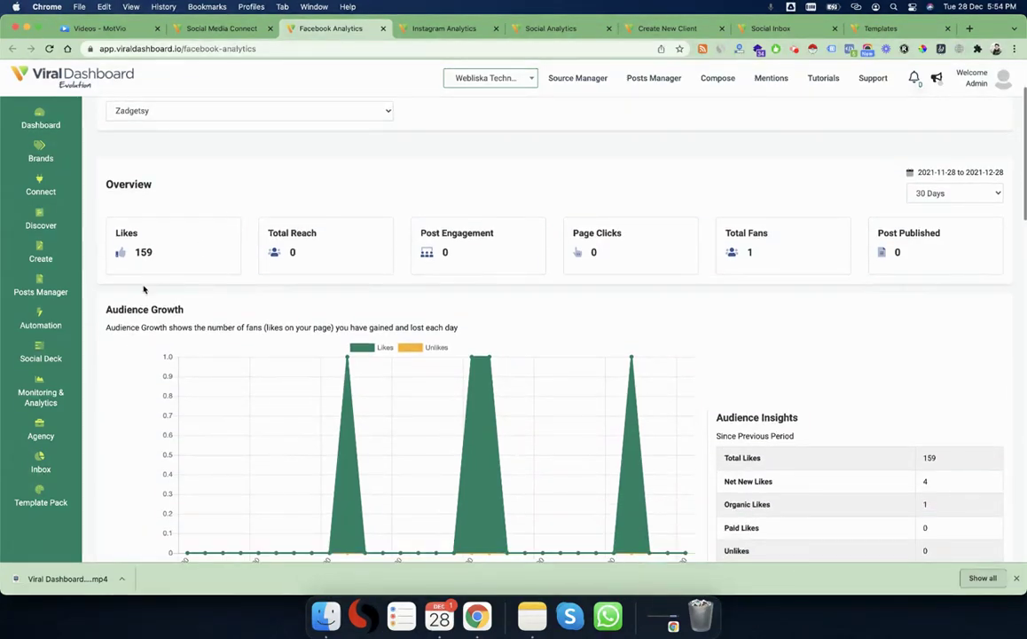
scroll(144, 289, down, 3)
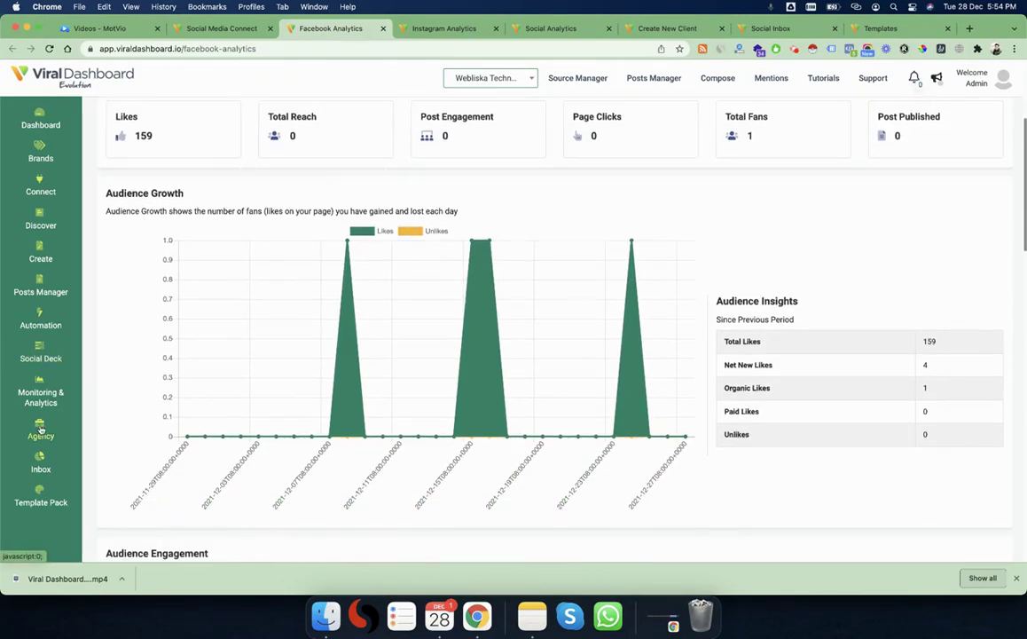
View the Agency options, and close the Facebook, Instagram and Social Analytics pages to reach Create New Client
click(40, 432)
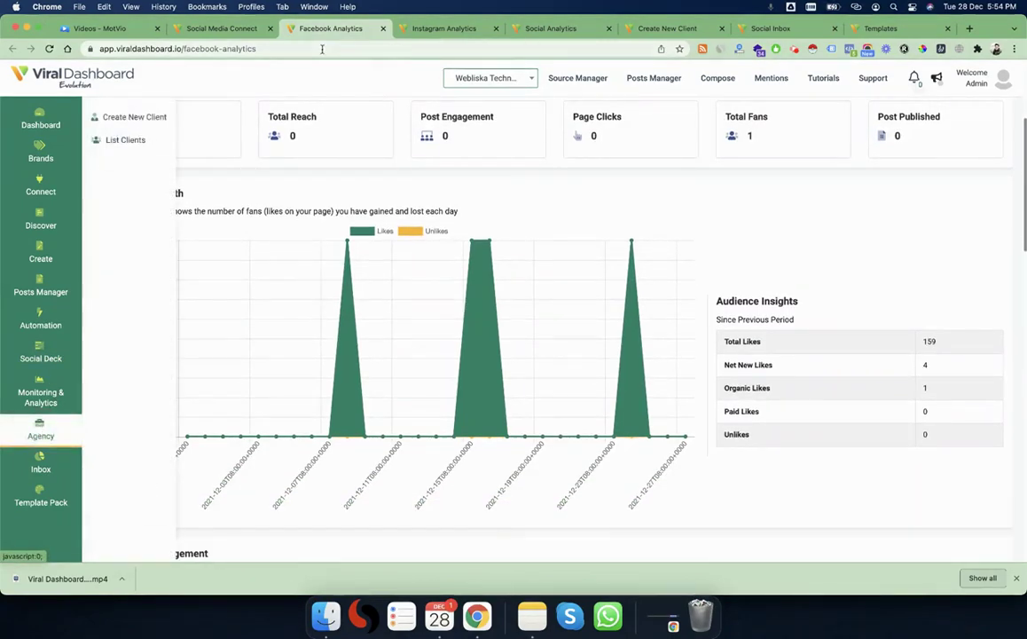
click(382, 29)
click(382, 28)
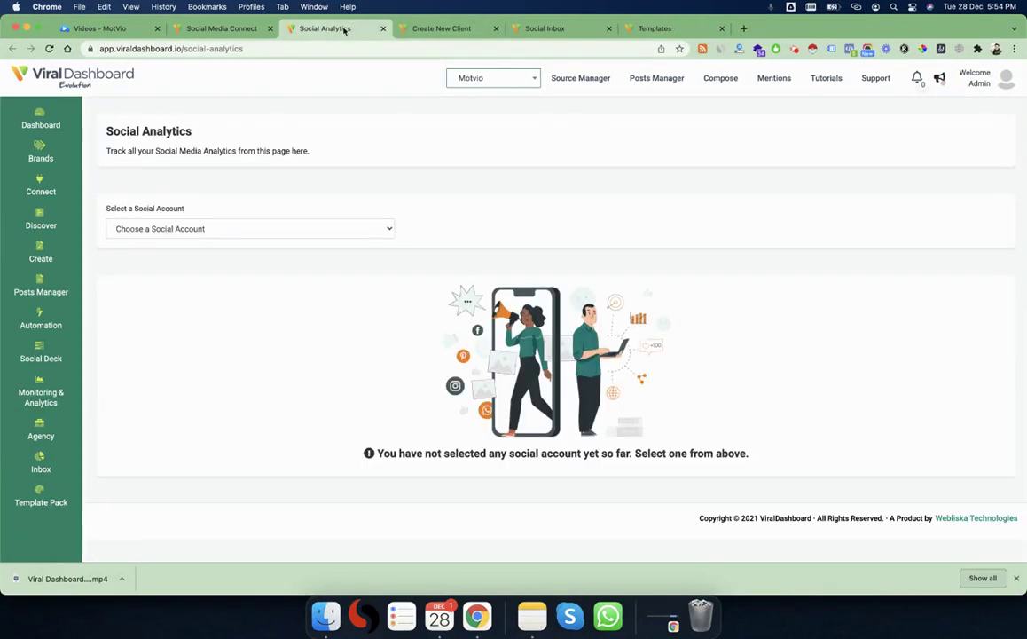
click(382, 29)
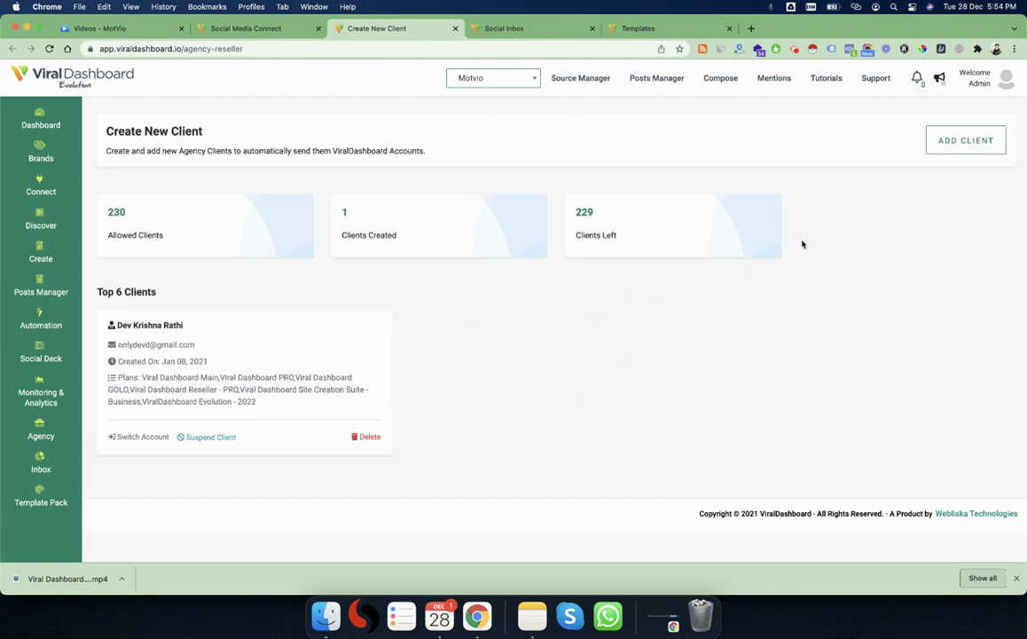
Try the Viral Dashboard PRO and Viral Dashboard GOLD plans in the Add Client form, cancel it, and inspect the existing client's name and e-mail
click(958, 140)
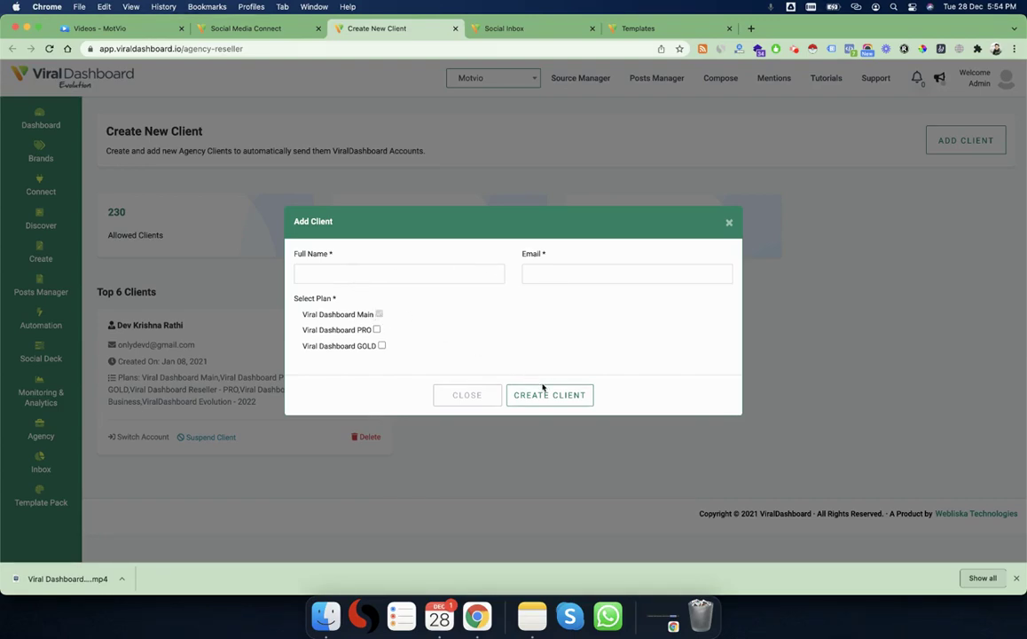
click(377, 330)
click(381, 345)
click(461, 394)
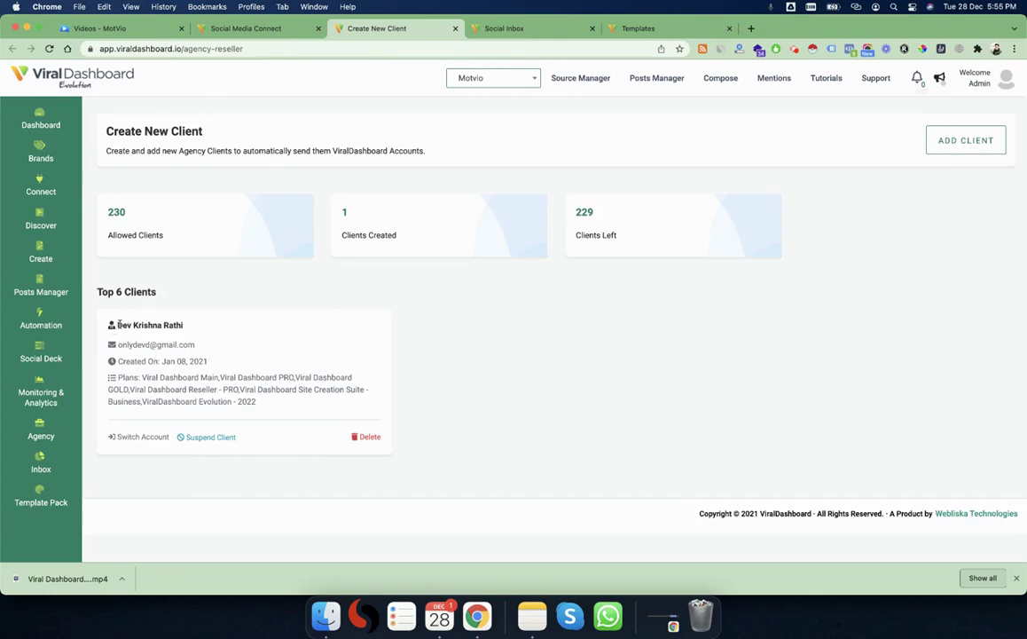
drag(112, 328, 207, 358)
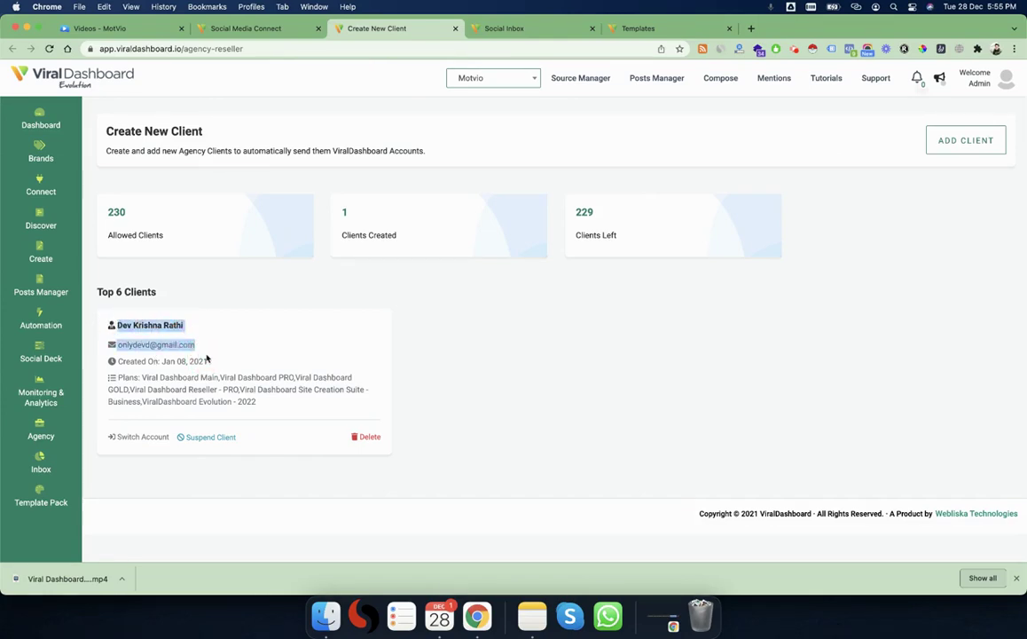
click(274, 341)
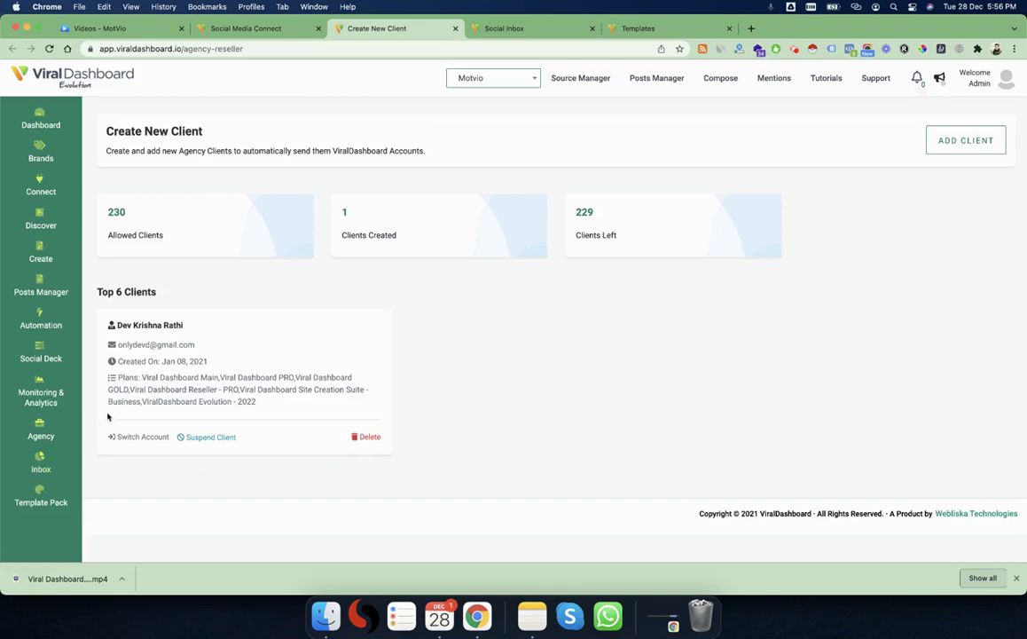
Go to the Social Inbox page and look over the Motvio brand's Facebook and Instagram comment lists
click(477, 27)
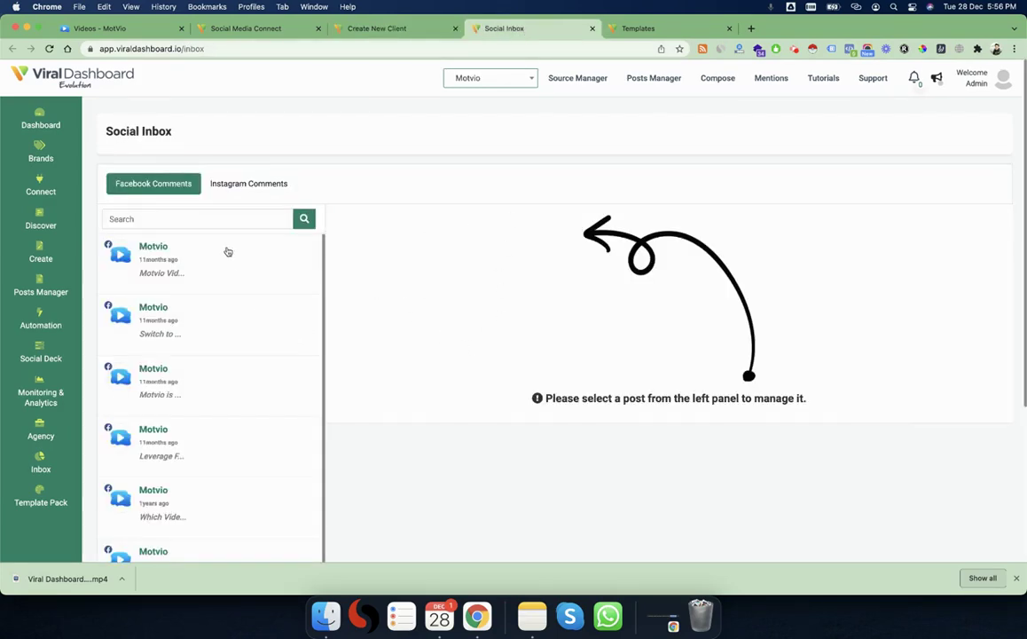
scroll(191, 338, down, 1)
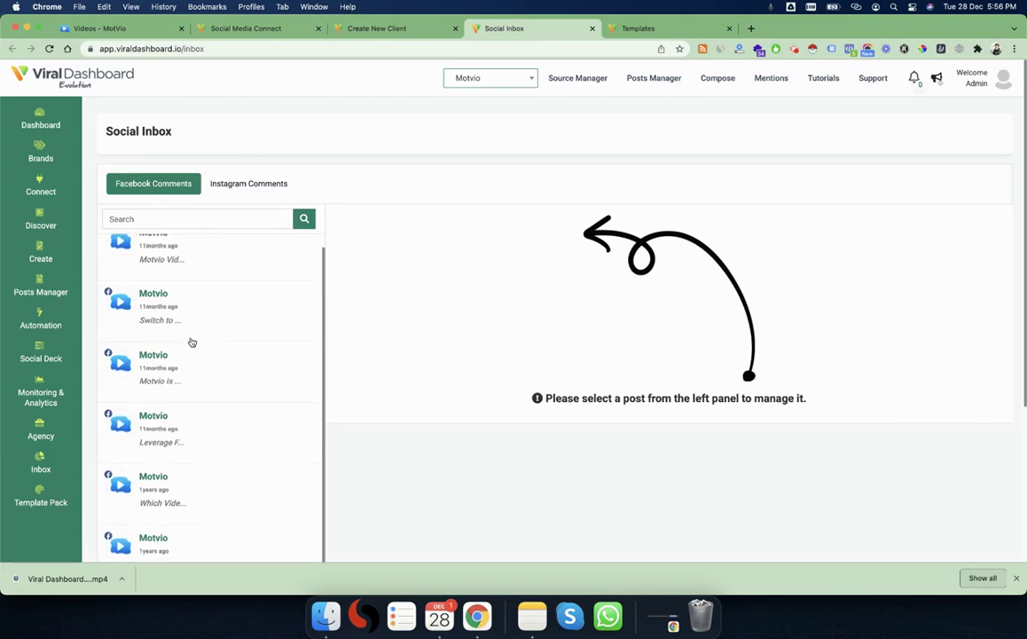
scroll(190, 341, up, 1)
click(246, 186)
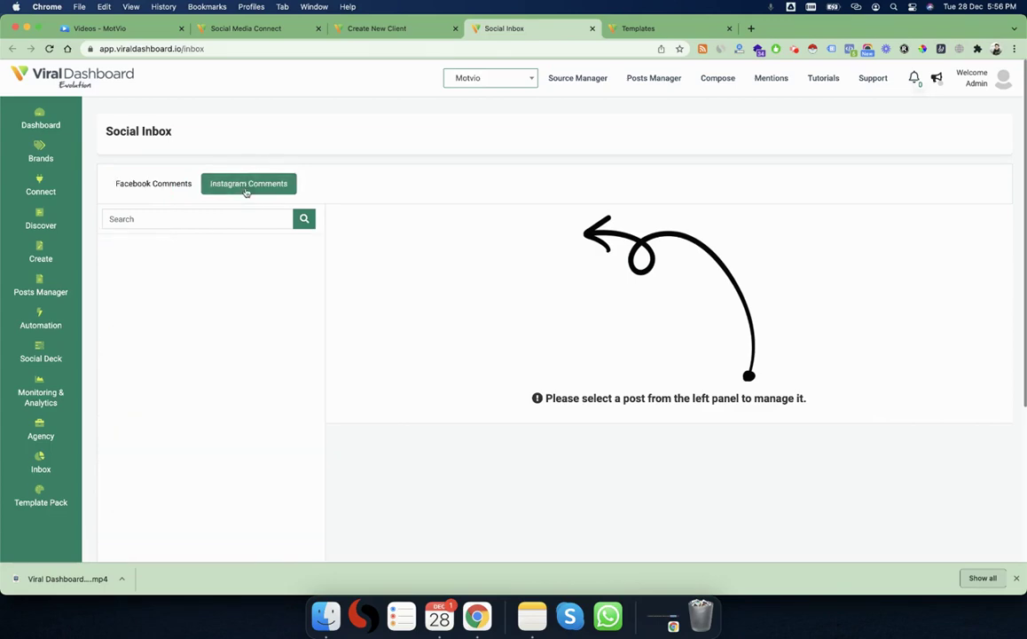
click(152, 186)
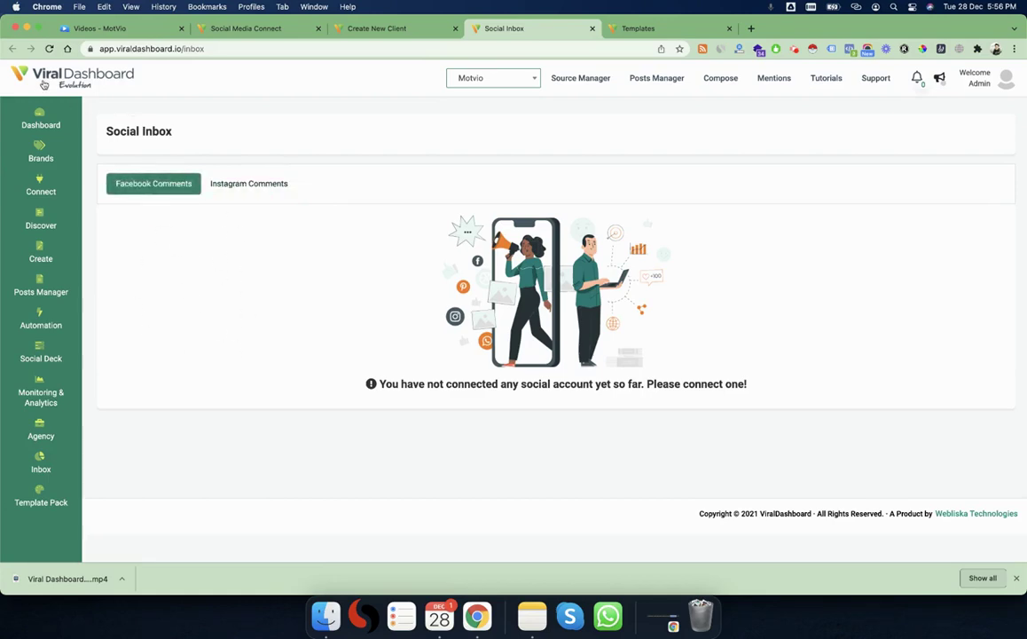
Reload the Social Inbox for the Webliska Technologies brand and show its Facebook comments
click(49, 49)
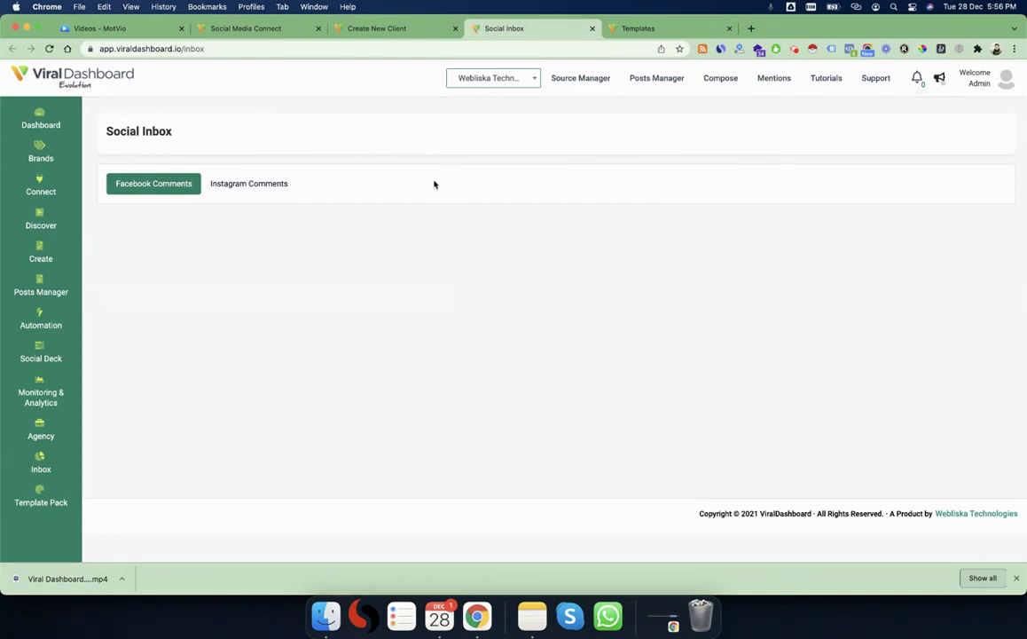
click(217, 184)
click(171, 186)
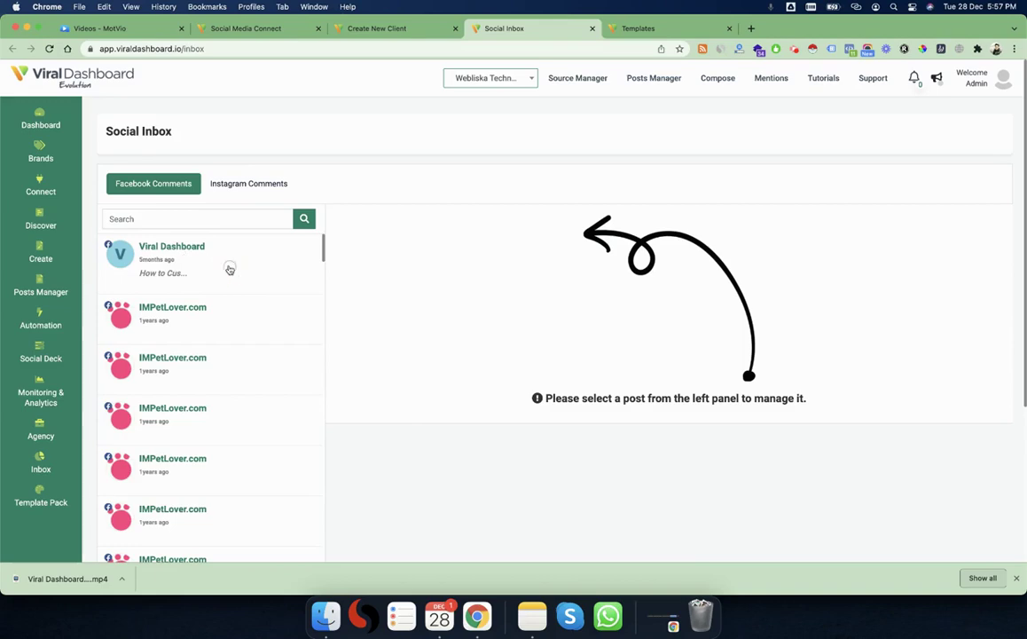
Open the Viral Dashboard post about customizing Motvio videos and activate its comment field
click(188, 263)
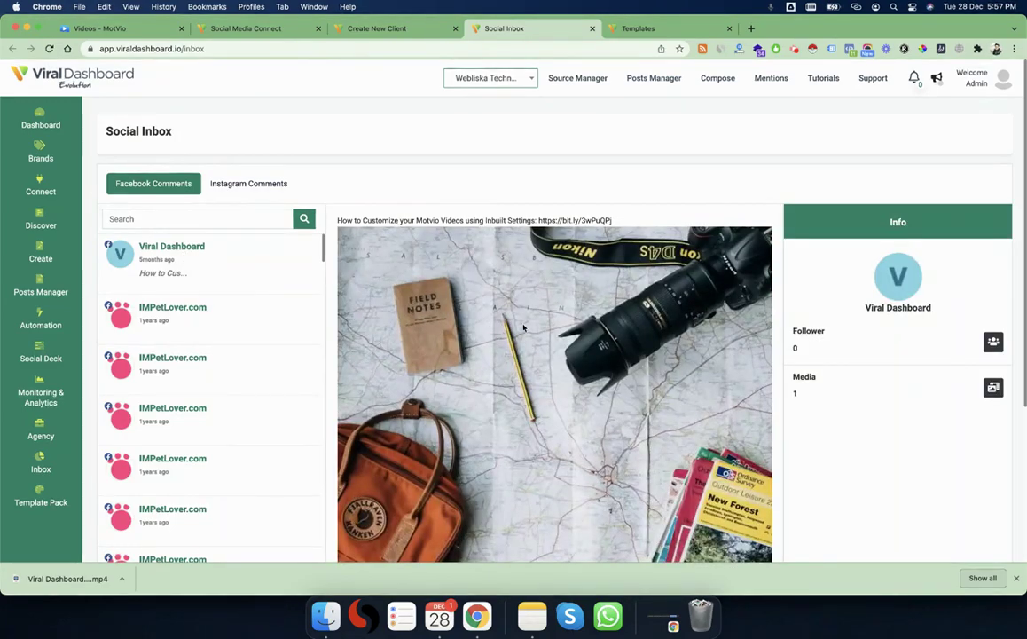
scroll(523, 328, down, 3)
scroll(524, 328, down, 2)
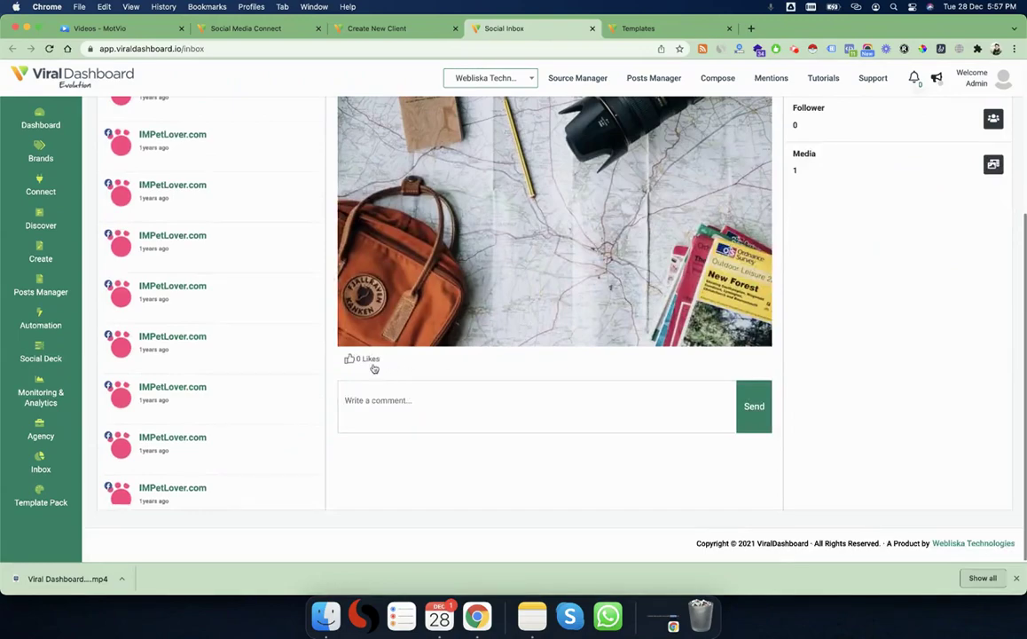
click(448, 400)
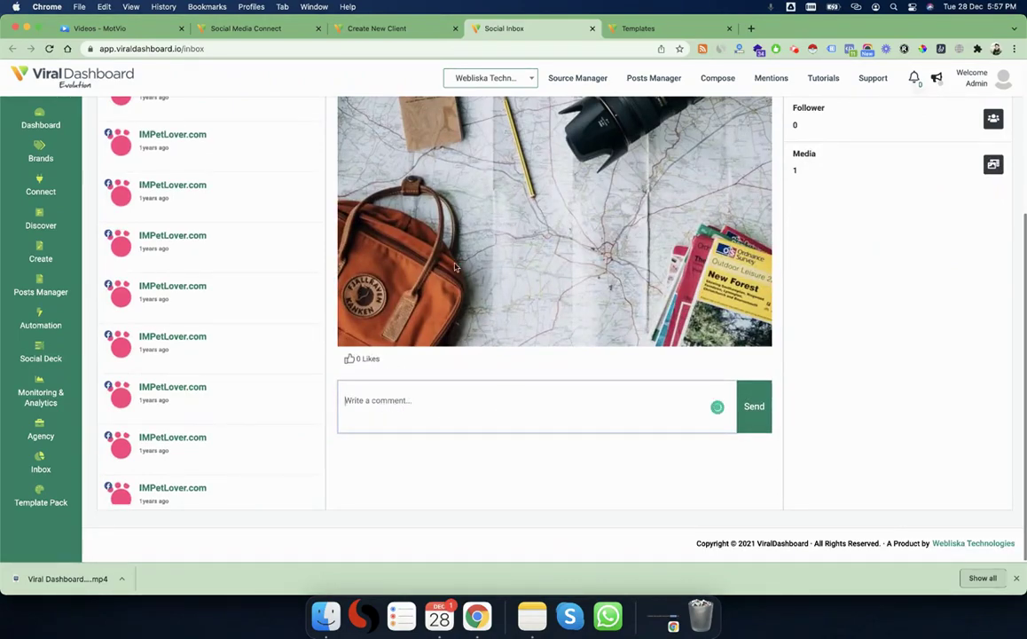
Look over the opened post and browse the other Facebook posts from IMPetLover.com and Updatesforu in the inbox
scroll(245, 265, up, 5)
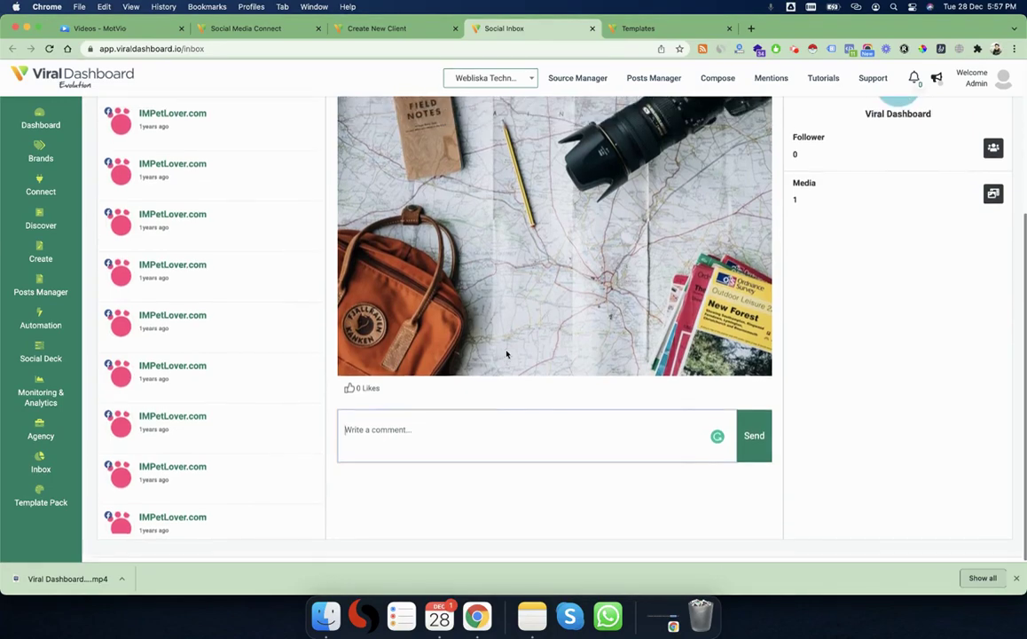
scroll(245, 265, up, 1)
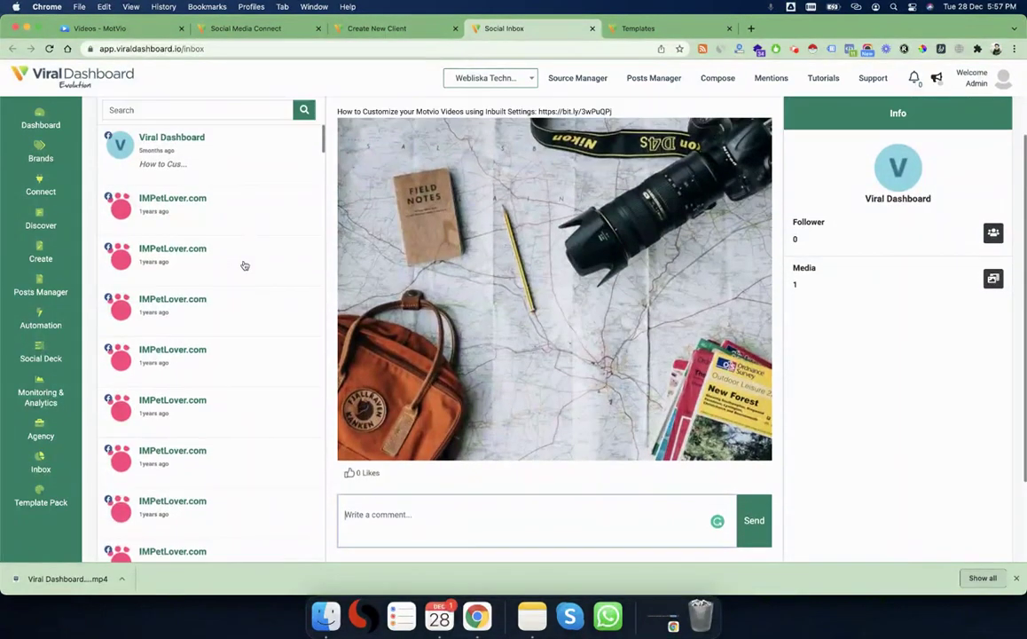
scroll(211, 284, down, 1)
scroll(211, 284, down, 5)
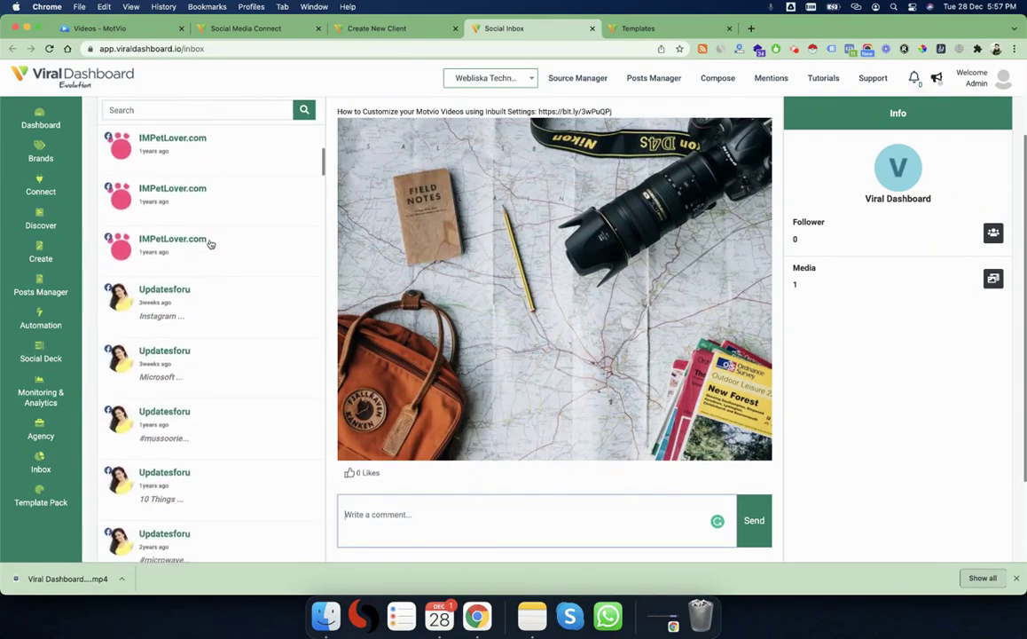
scroll(233, 230, up, 6)
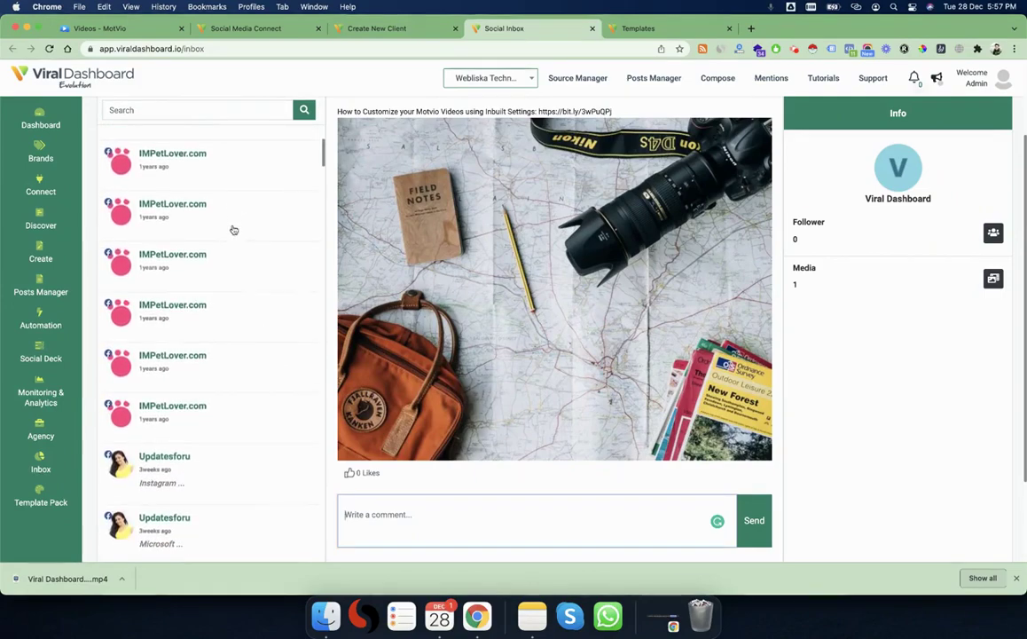